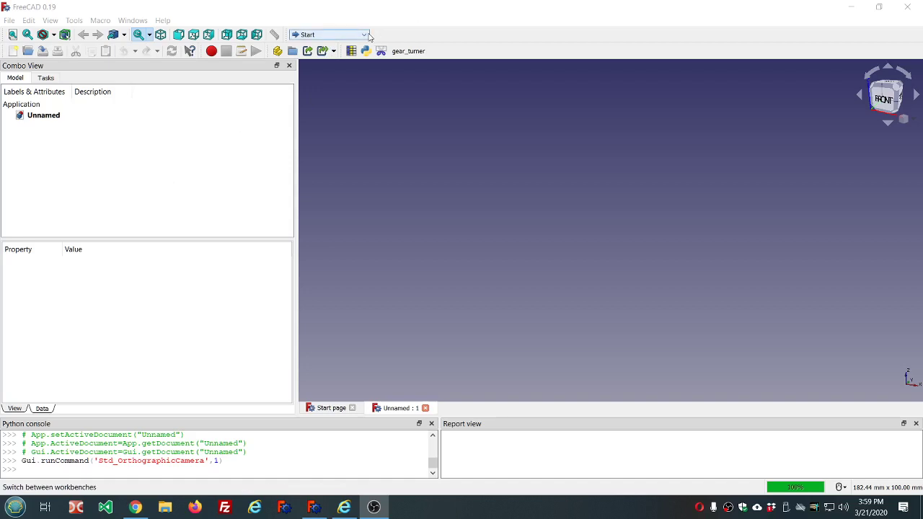
# Step: Switch from the Start workbench to the Part Design workbench
pyautogui.click(362, 34)
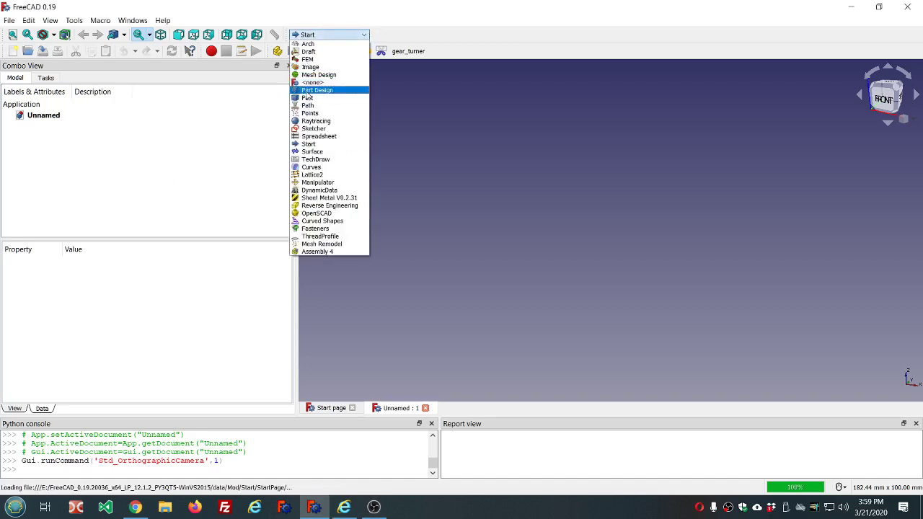
pyautogui.click(317, 90)
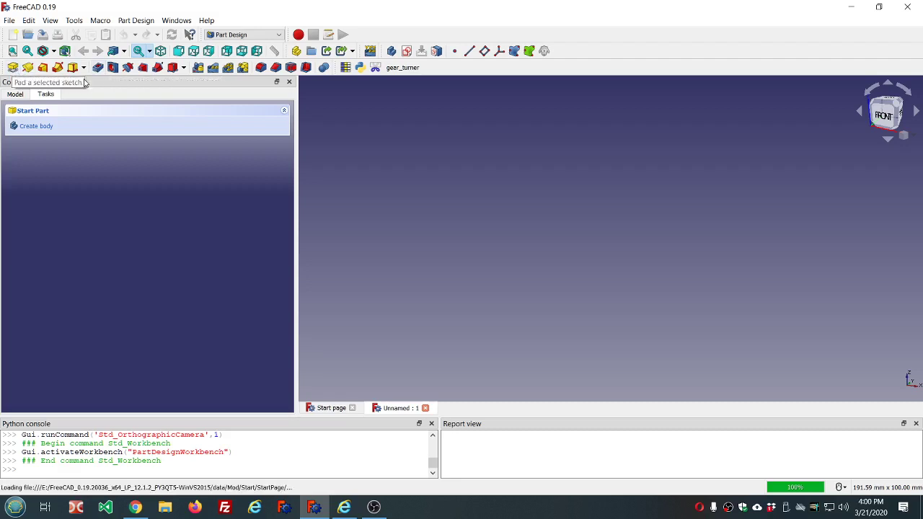
# Step: Check the program's version and revision information, and close the dialog
pyautogui.click(206, 22)
pyautogui.click(223, 122)
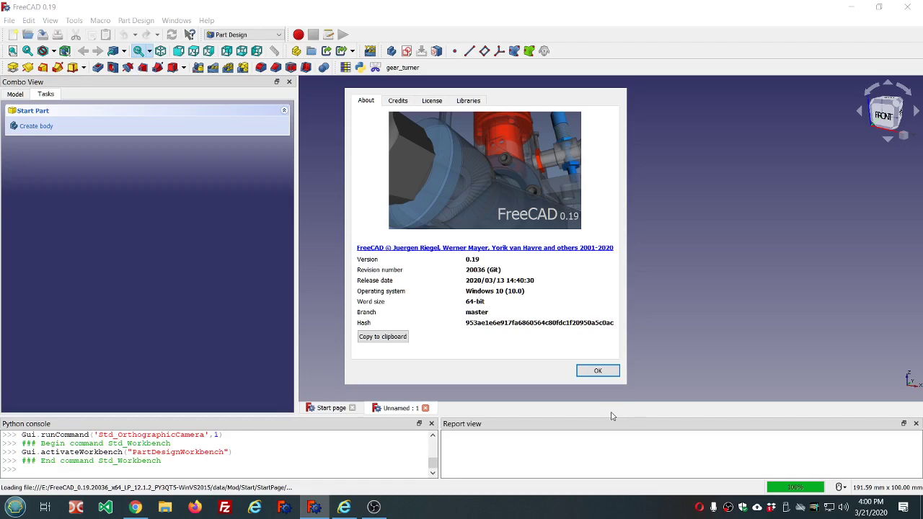
pyautogui.click(598, 371)
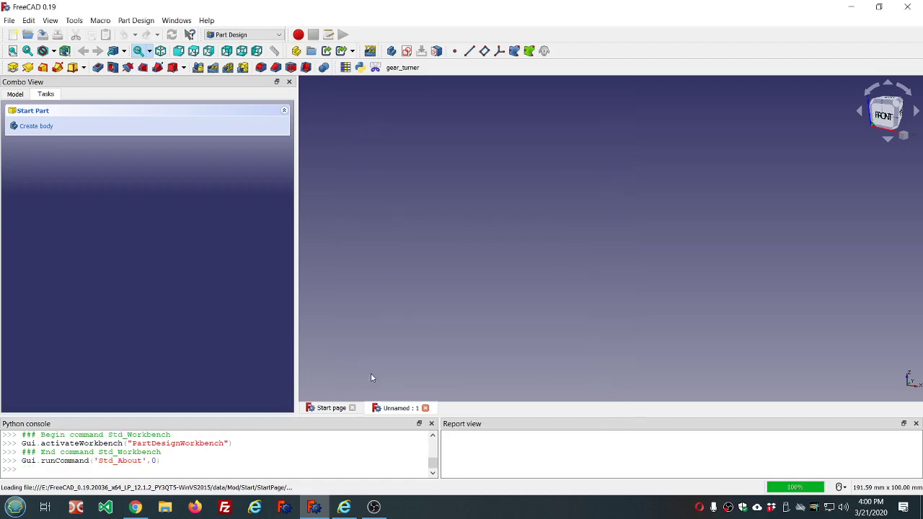
# Step: Switch to Chrome and go through the FreeCAD site's downloads page to the development releases page on GitHub
pyautogui.click(134, 508)
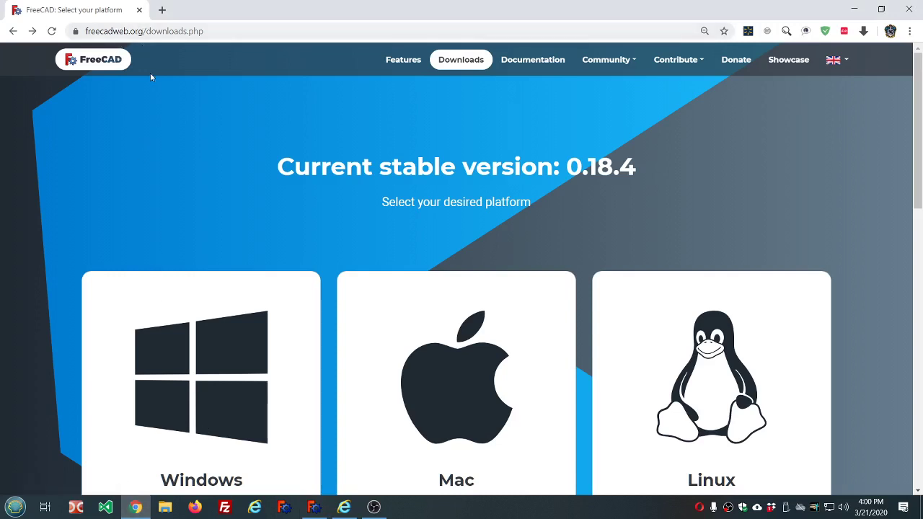
pyautogui.click(81, 61)
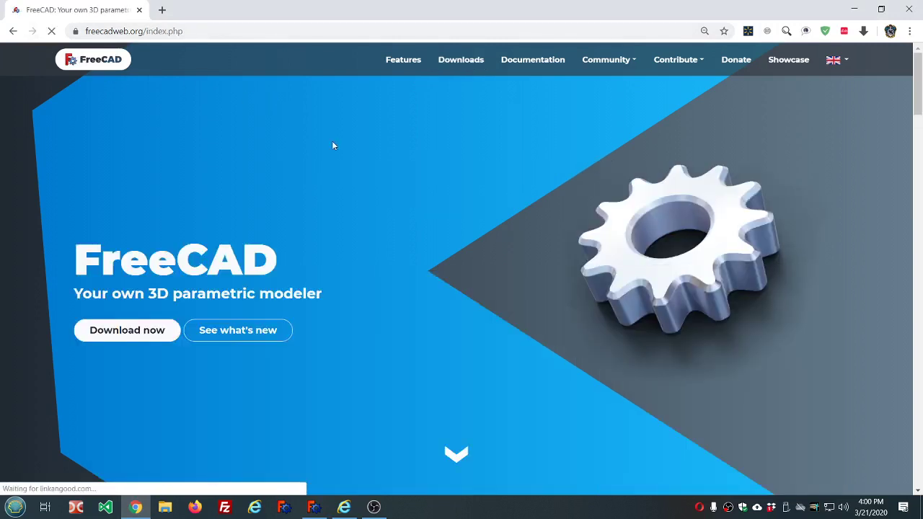
pyautogui.scroll(-3, 331, 142)
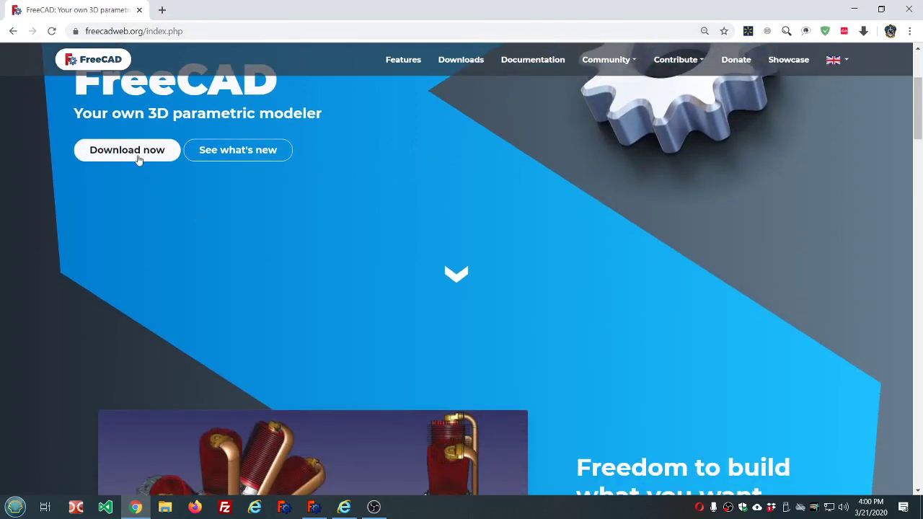
pyautogui.click(131, 153)
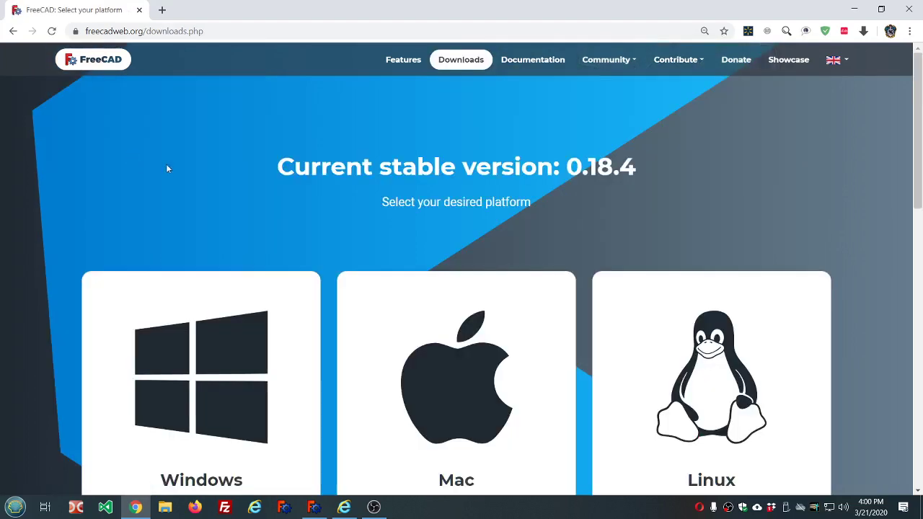
pyautogui.scroll(-3, 410, 156)
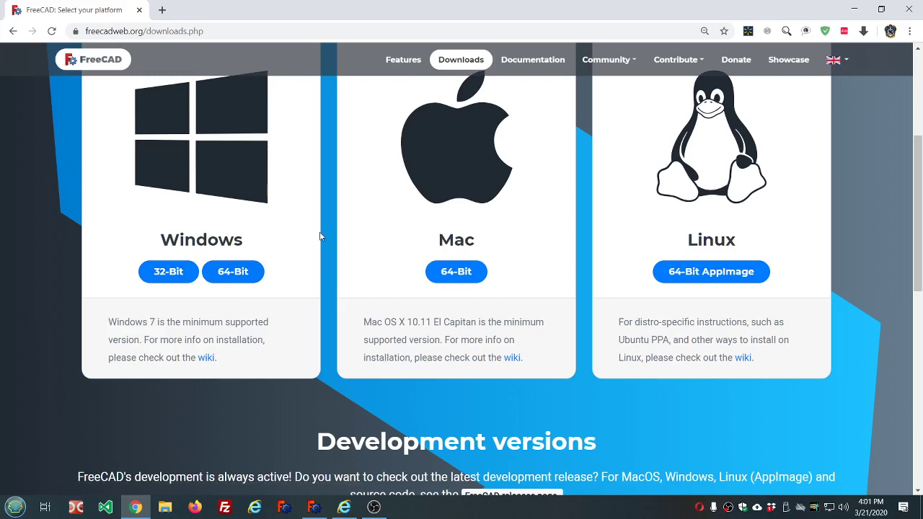
pyautogui.scroll(-3, 319, 234)
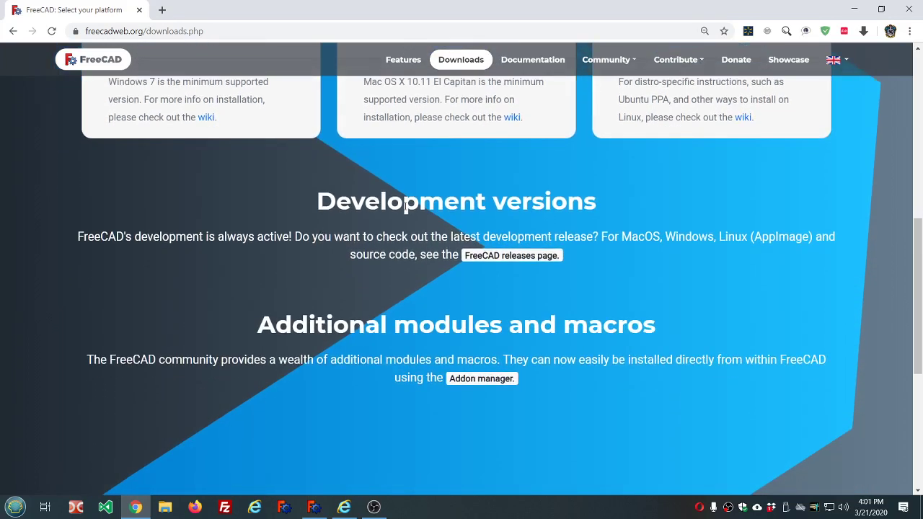
pyautogui.click(515, 256)
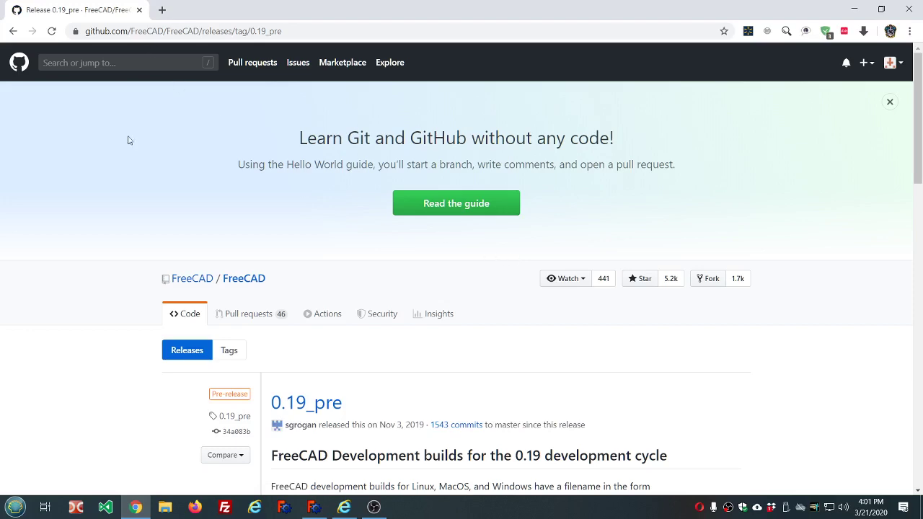
# Step: Examine the downloadable assets of the 0.19_pre release, collapsing and re-expanding their list
pyautogui.scroll(-2, 256, 201)
pyautogui.scroll(-2, 256, 202)
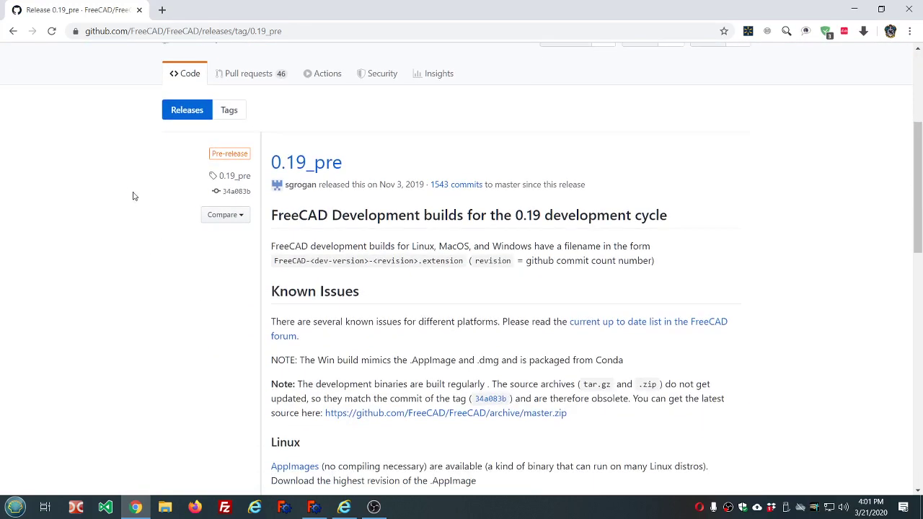
pyautogui.scroll(-5, 128, 194)
pyautogui.scroll(-7, 128, 193)
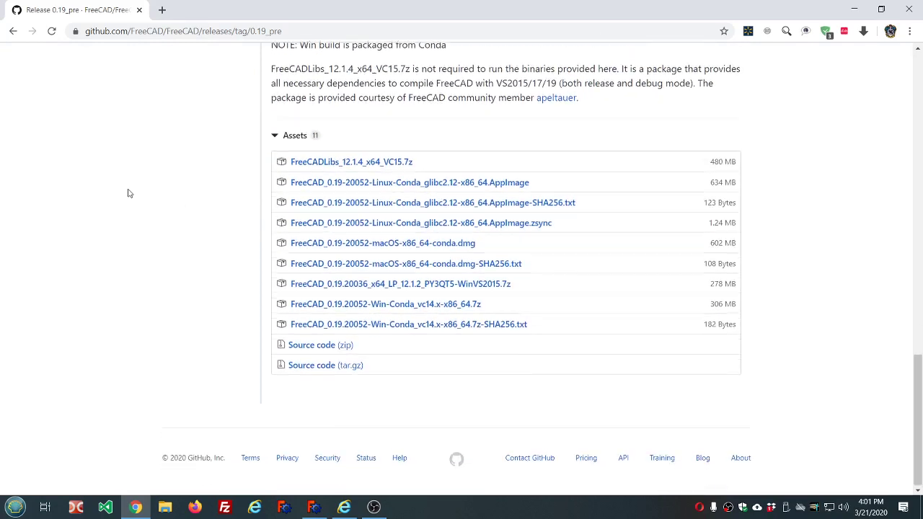
pyautogui.click(278, 139)
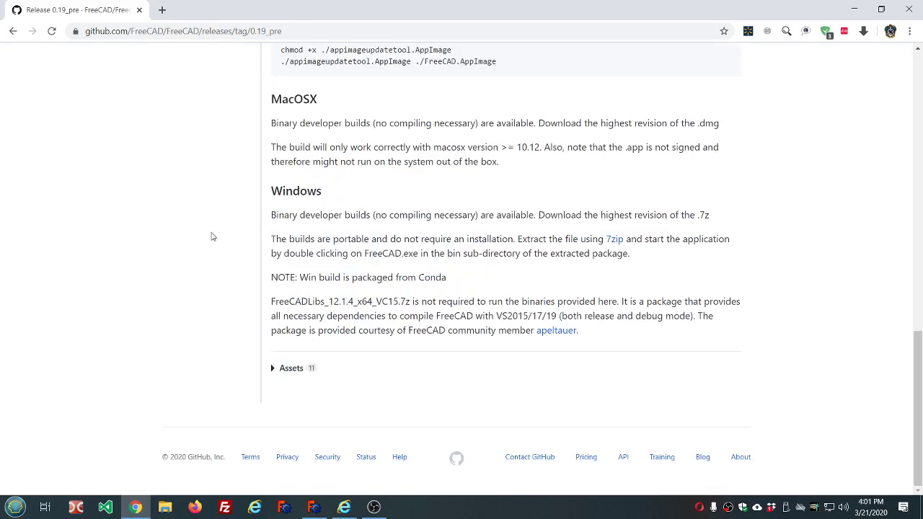
pyautogui.click(273, 369)
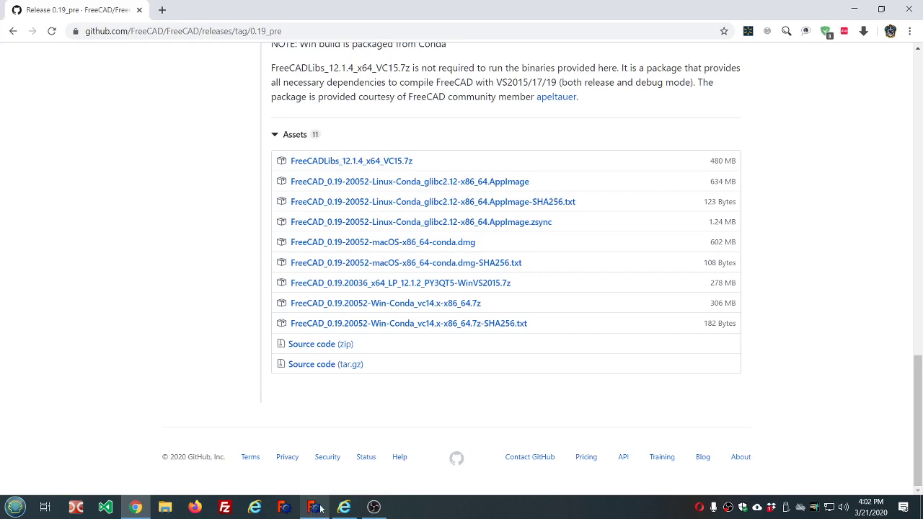
# Step: Switch back to FreeCAD and create a new sketch on the XY plane
pyautogui.moveTo(320, 509)
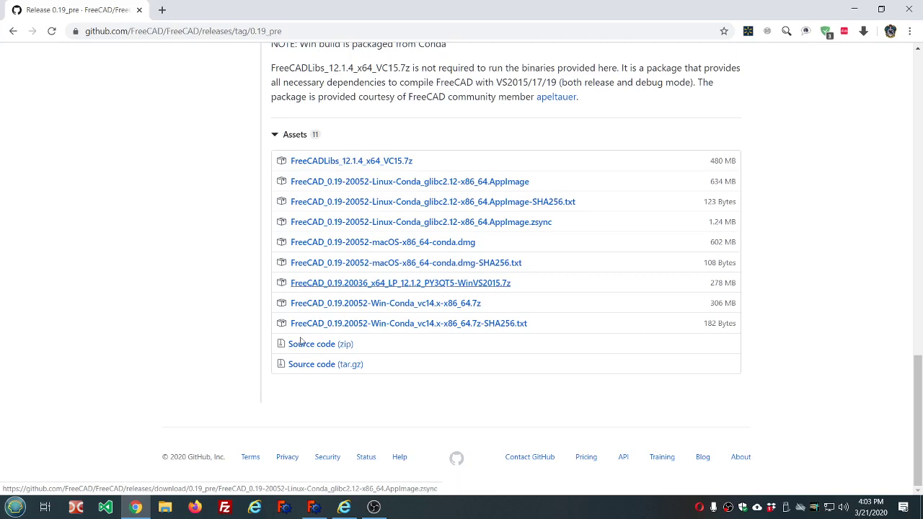
pyautogui.click(312, 506)
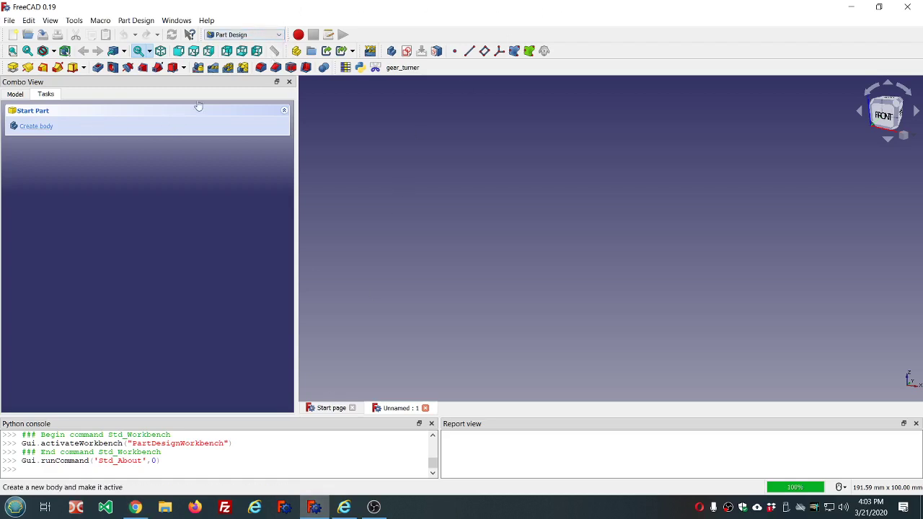
pyautogui.click(406, 50)
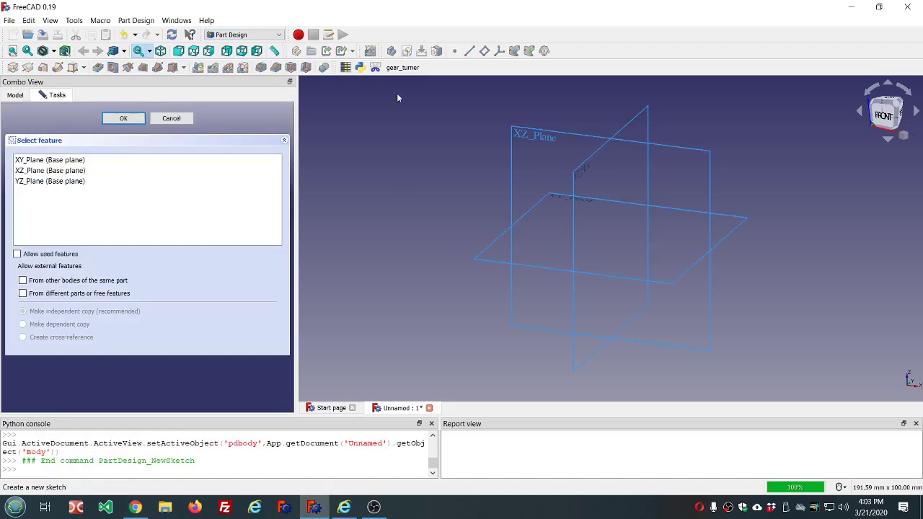
pyautogui.click(72, 159)
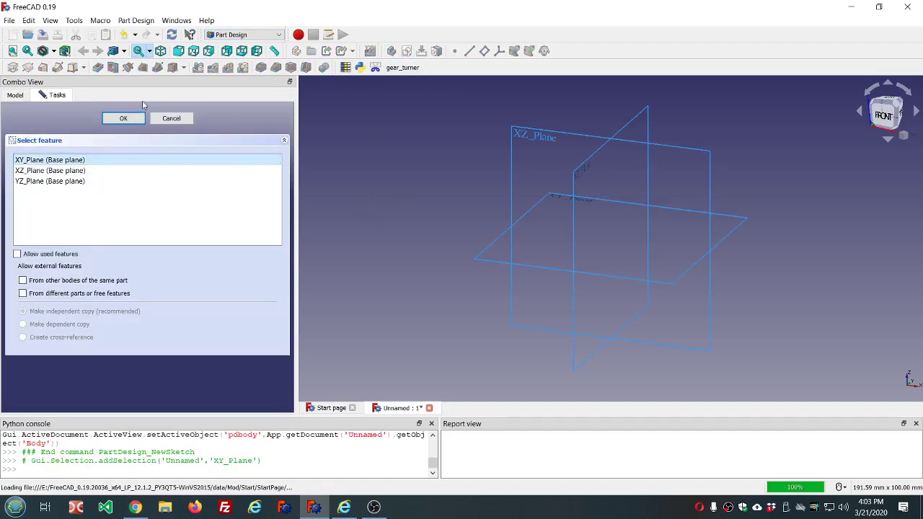
pyautogui.click(130, 118)
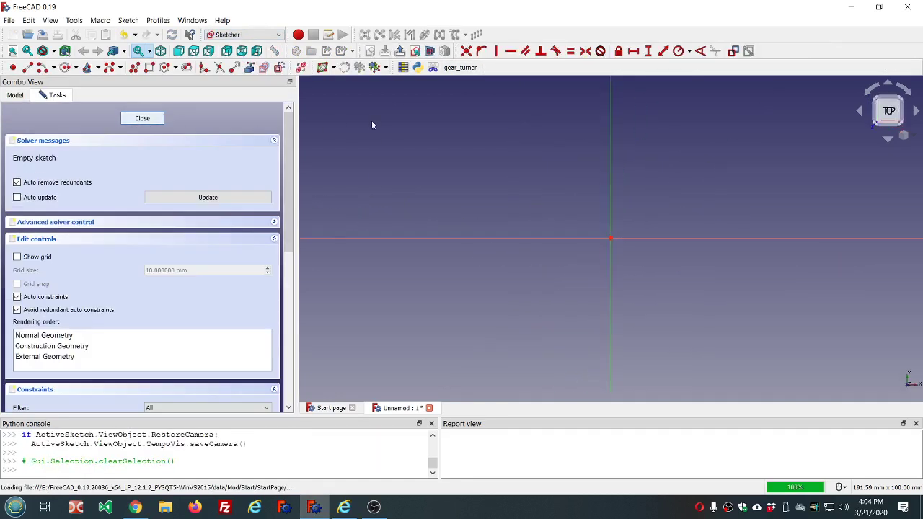
# Step: Draw a polyline starting with a base on the horizontal axis across the origin, zigzagging upward to outline the lower and middle fingers of a comb shape
pyautogui.scroll(-5, 411, 166)
pyautogui.scroll(3, 416, 158)
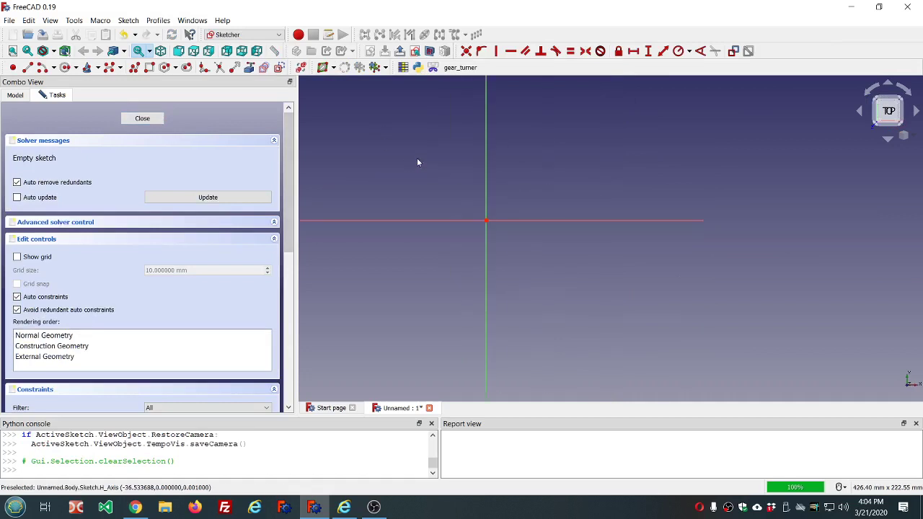
pyautogui.scroll(-2, 417, 162)
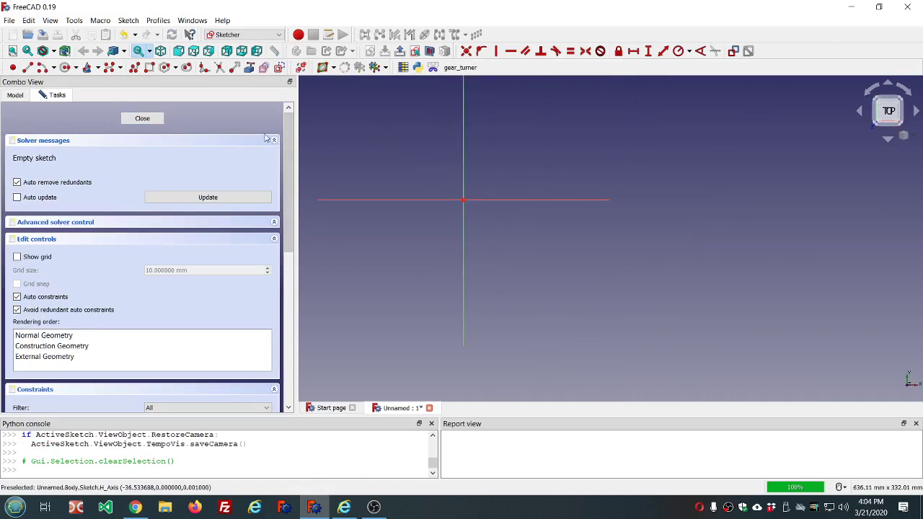
pyautogui.click(133, 67)
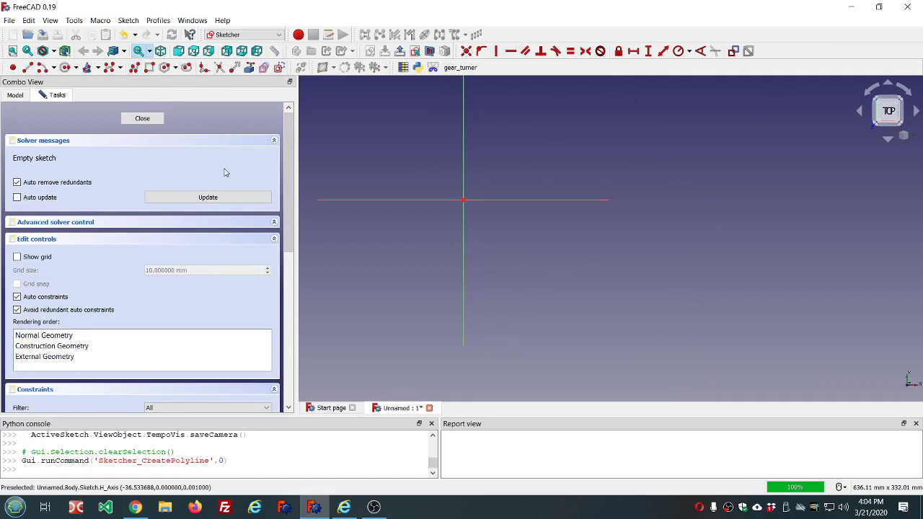
pyautogui.click(407, 201)
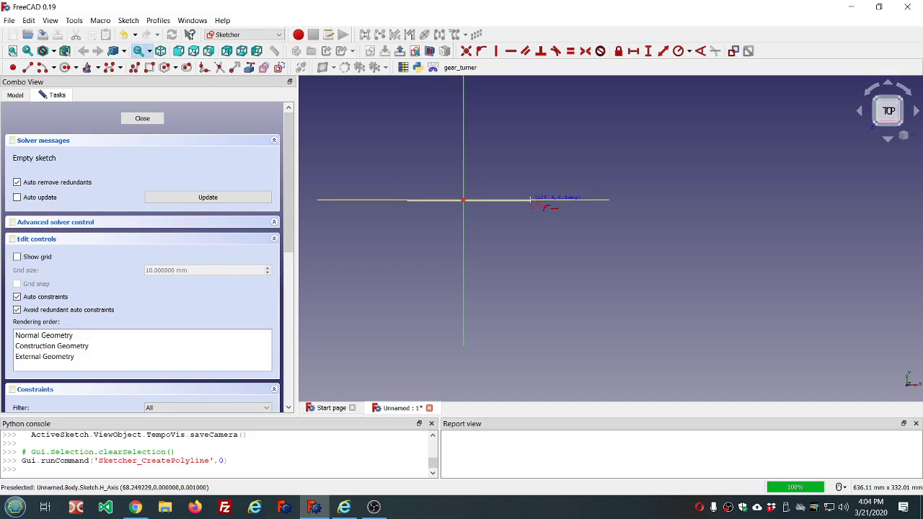
pyautogui.click(532, 200)
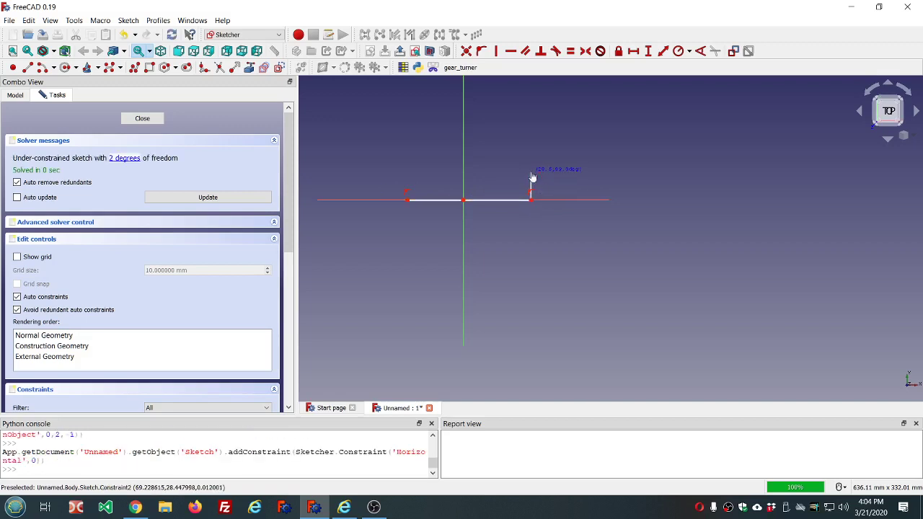
pyautogui.click(531, 173)
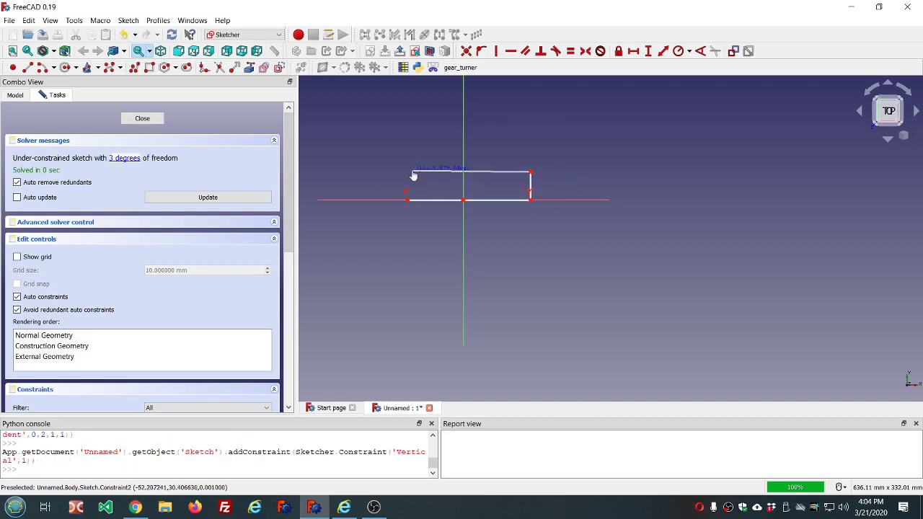
pyautogui.click(412, 171)
pyautogui.click(412, 137)
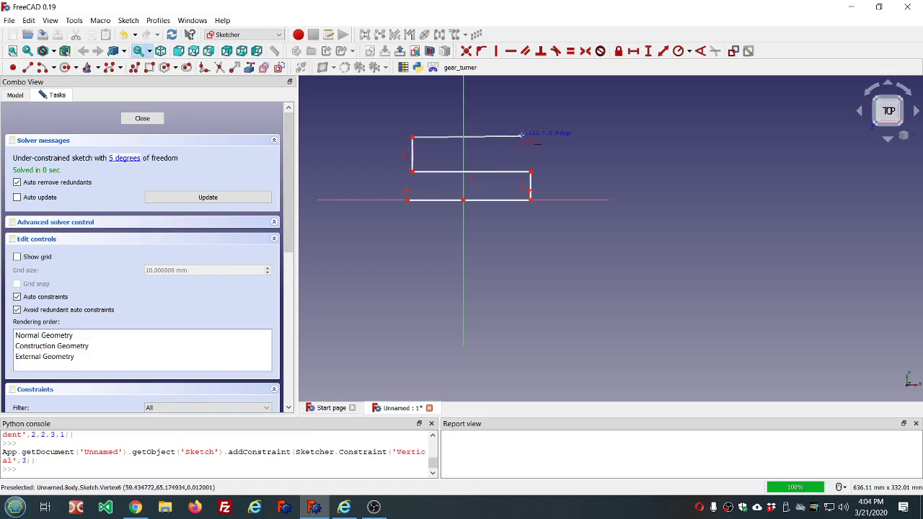
pyautogui.click(521, 134)
pyautogui.click(519, 112)
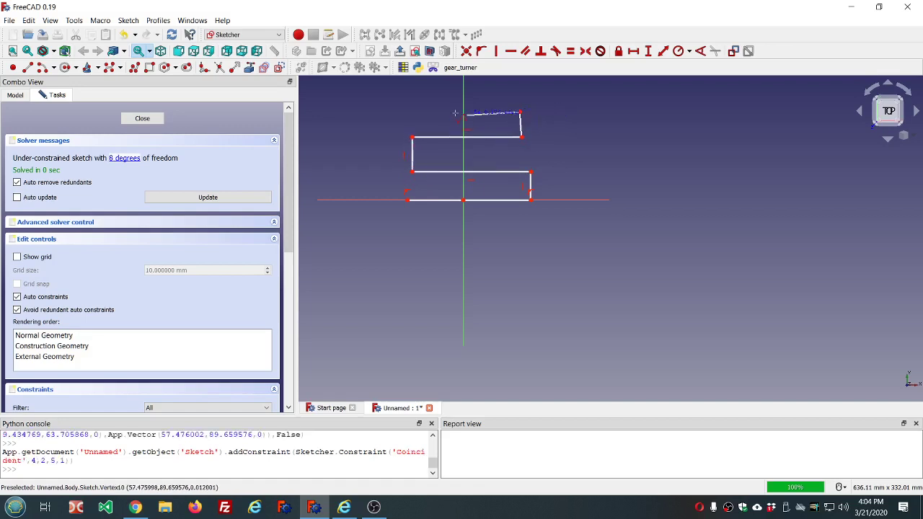
pyautogui.click(395, 112)
# Step: Outline the comb's upper finger, close the polyline at its starting point with a slanted back and corner, and finish the sketch
pyautogui.scroll(-10, 393, 92)
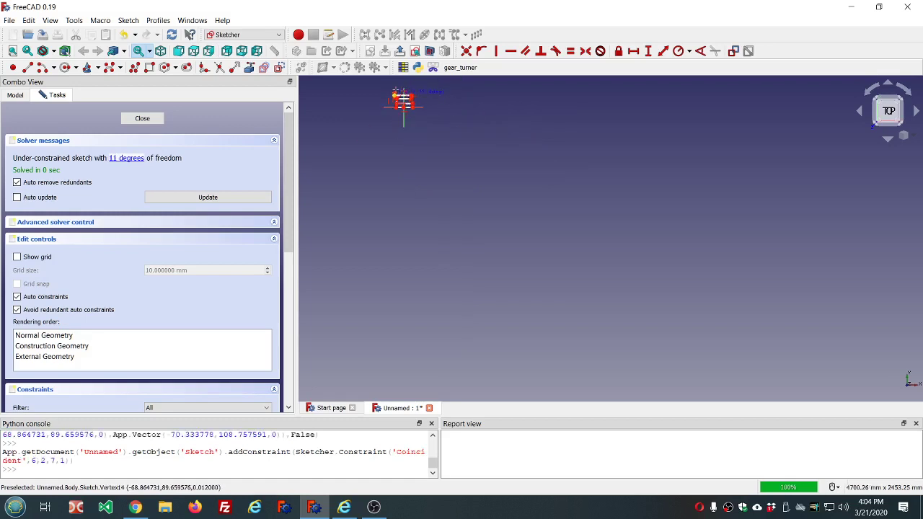
pyautogui.scroll(12, 395, 88)
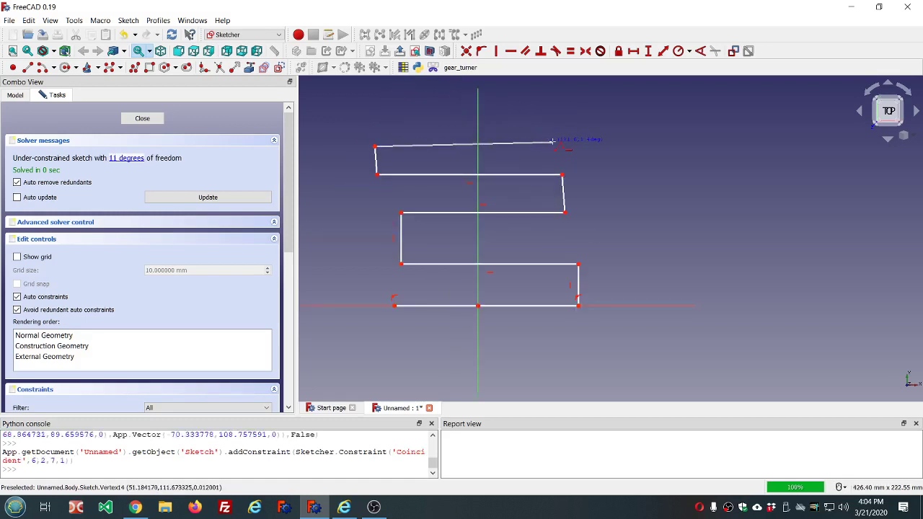
pyautogui.click(559, 146)
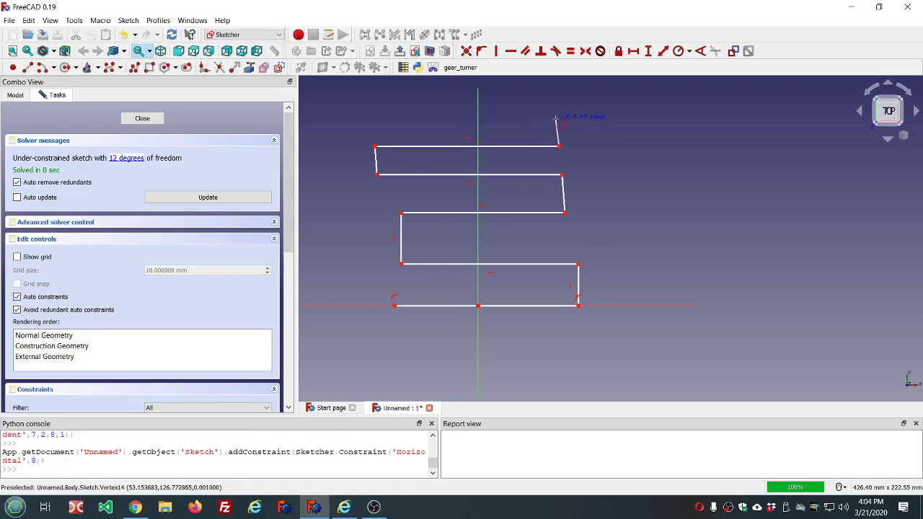
pyautogui.click(555, 116)
pyautogui.click(341, 116)
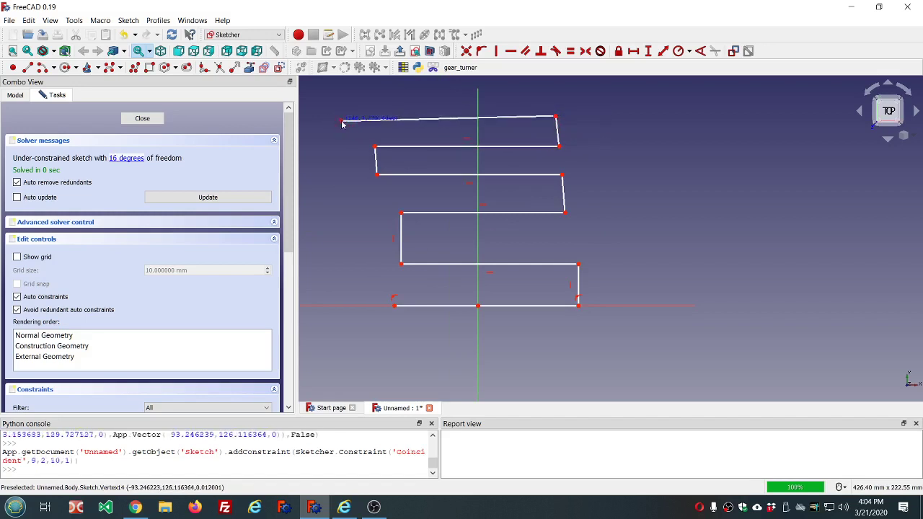
pyautogui.click(357, 268)
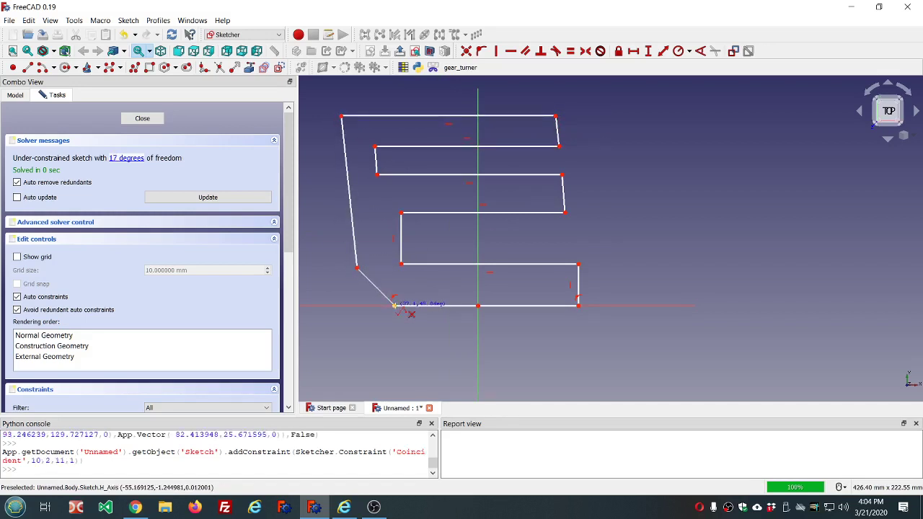
pyautogui.click(394, 305)
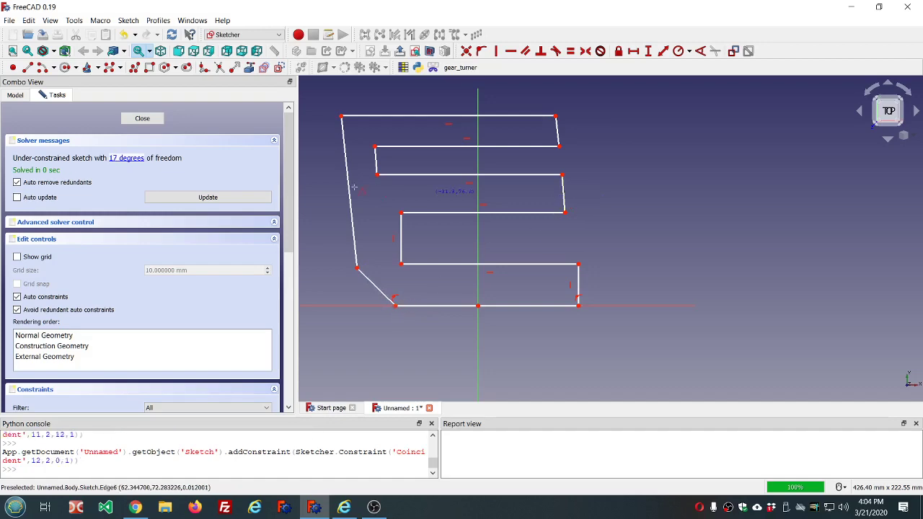
pyautogui.click(142, 117)
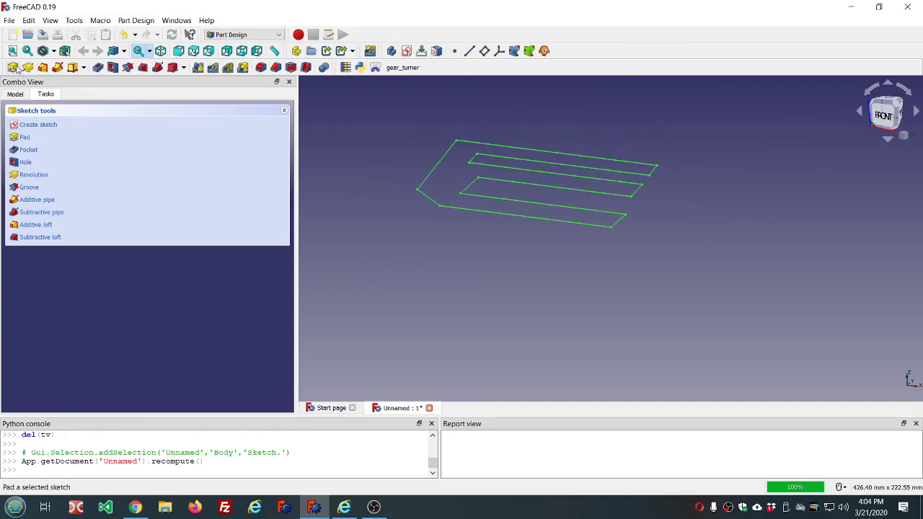
# Step: Start a pad of the comb-shaped sketch and make the sketch visible together with the pad preview
pyautogui.click(14, 67)
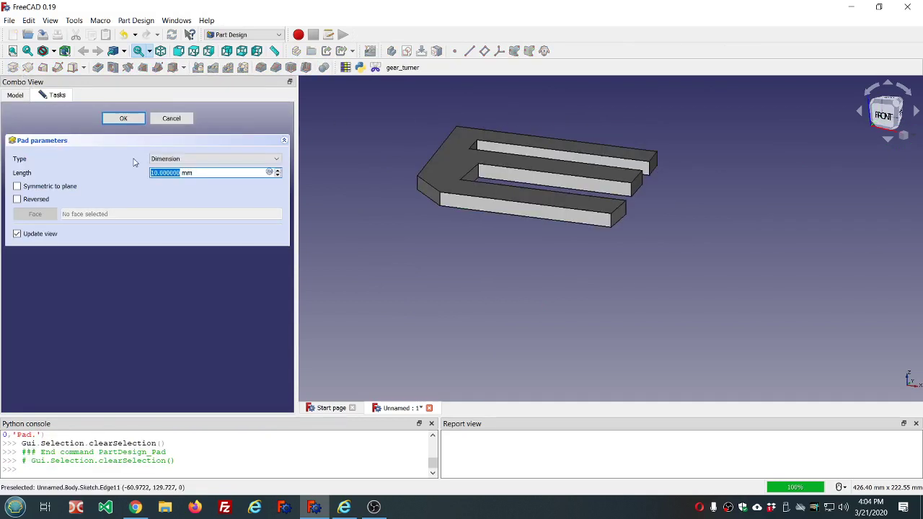
pyautogui.click(14, 95)
pyautogui.click(50, 95)
pyautogui.click(15, 96)
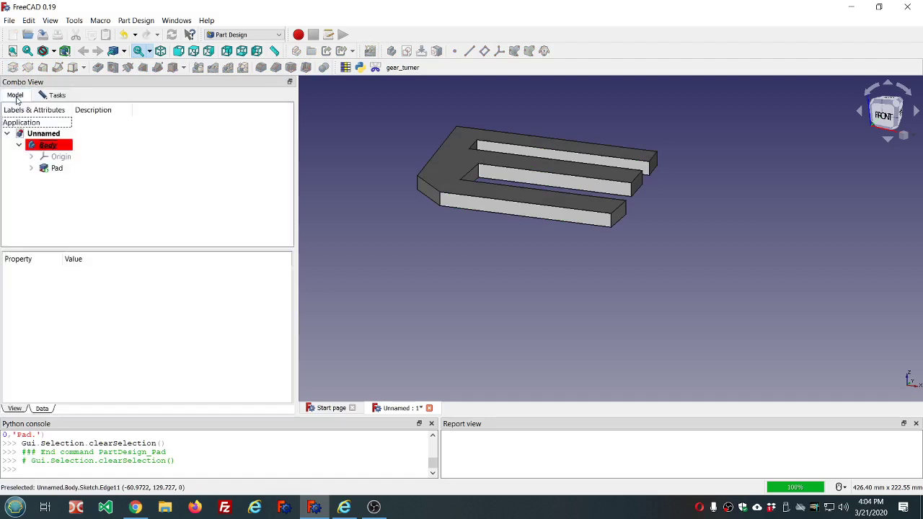
pyautogui.click(48, 97)
pyautogui.click(16, 98)
pyautogui.click(51, 96)
pyautogui.click(15, 95)
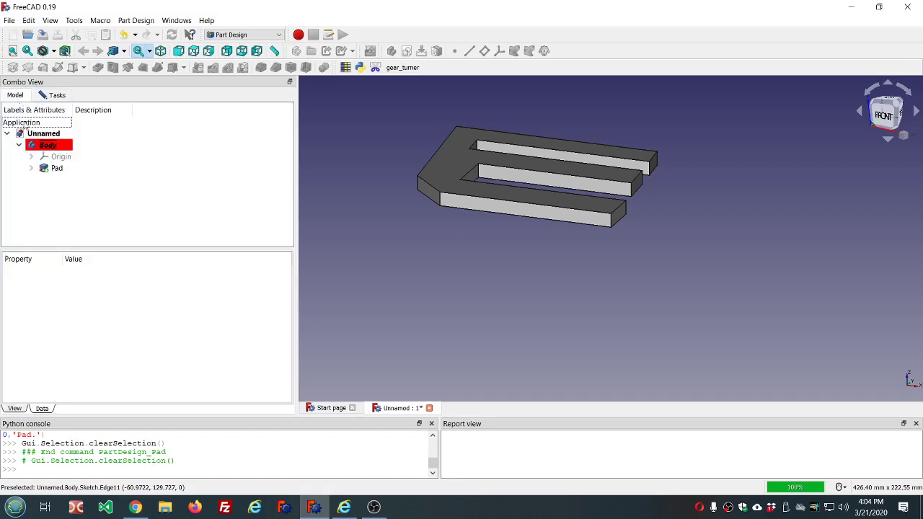
pyautogui.click(31, 168)
pyautogui.click(70, 180)
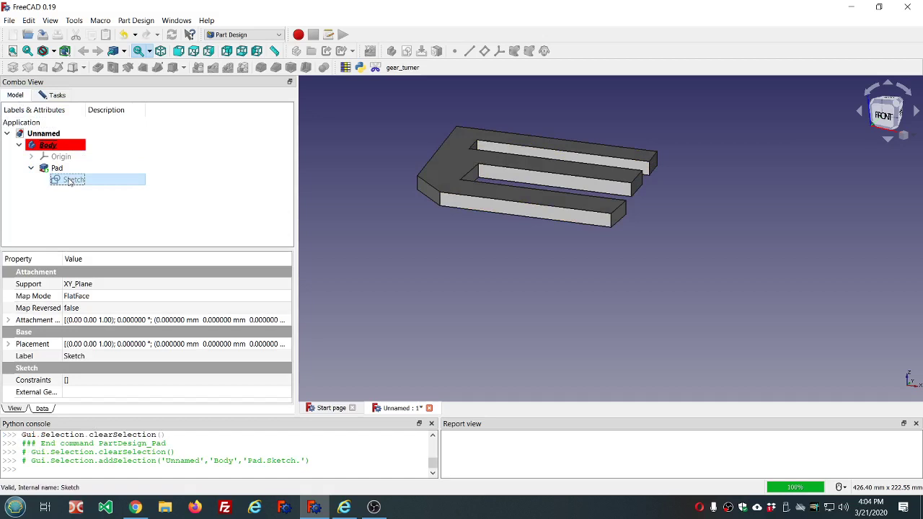
pyautogui.press('space')
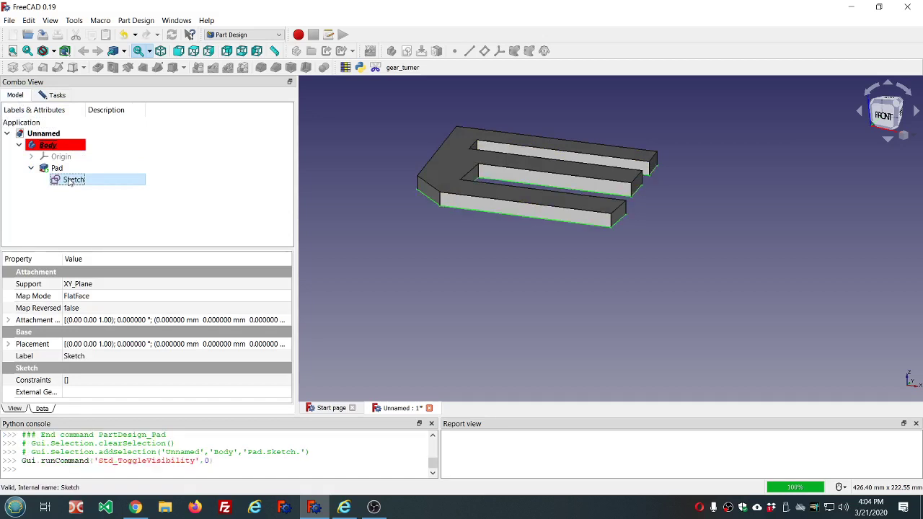
pyautogui.click(51, 96)
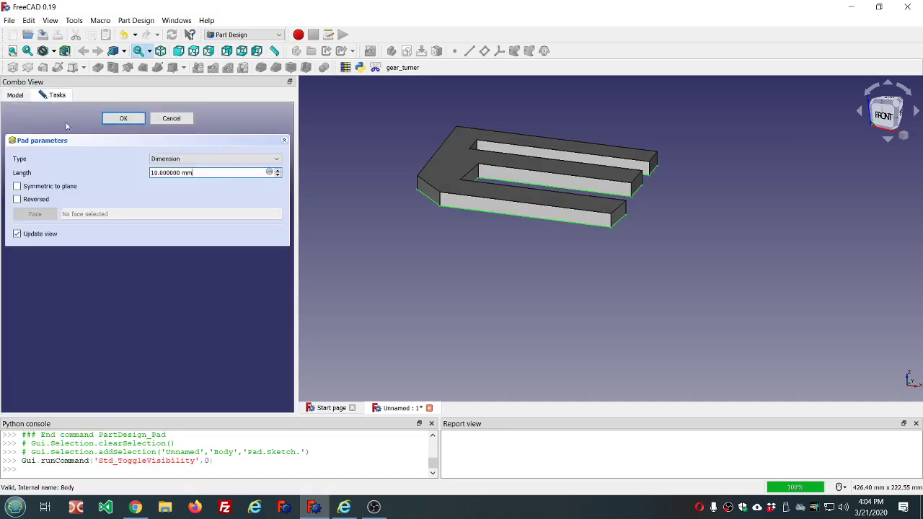
# Step: Try the pad's Reversed option and switch it off again
pyautogui.moveTo(562, 240)
pyautogui.mouseDown(button='middle')
pyautogui.moveTo(560, 190)
pyautogui.moveTo(565, 235)
pyautogui.moveTo(579, 239)
pyautogui.mouseUp(button='middle')
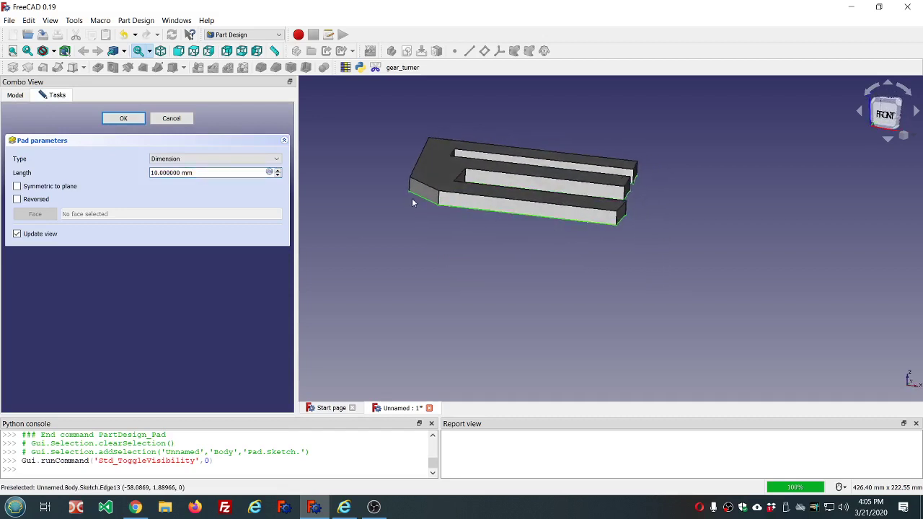
pyautogui.click(17, 198)
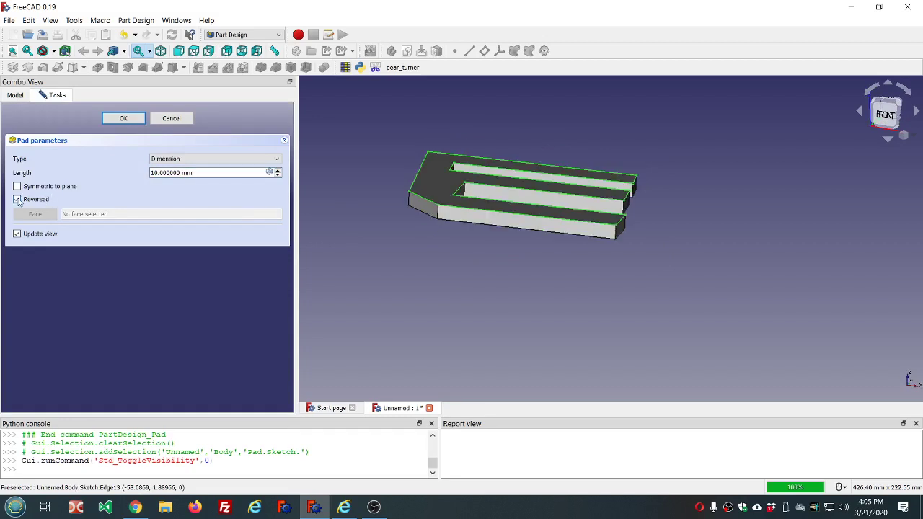
pyautogui.click(17, 199)
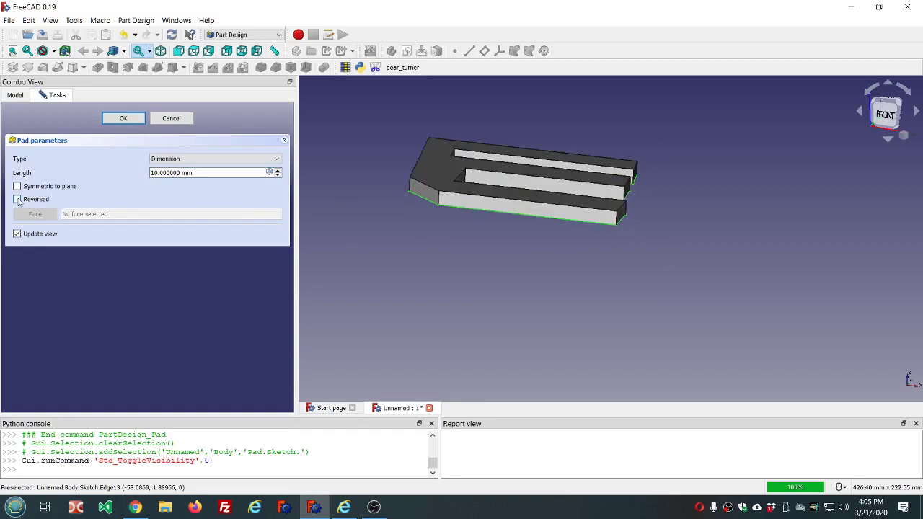
pyautogui.click(18, 199)
pyautogui.click(18, 200)
# Step: Try making the pad symmetric to the sketch plane and switch the option off again
pyautogui.click(17, 186)
pyautogui.click(17, 187)
pyautogui.click(18, 187)
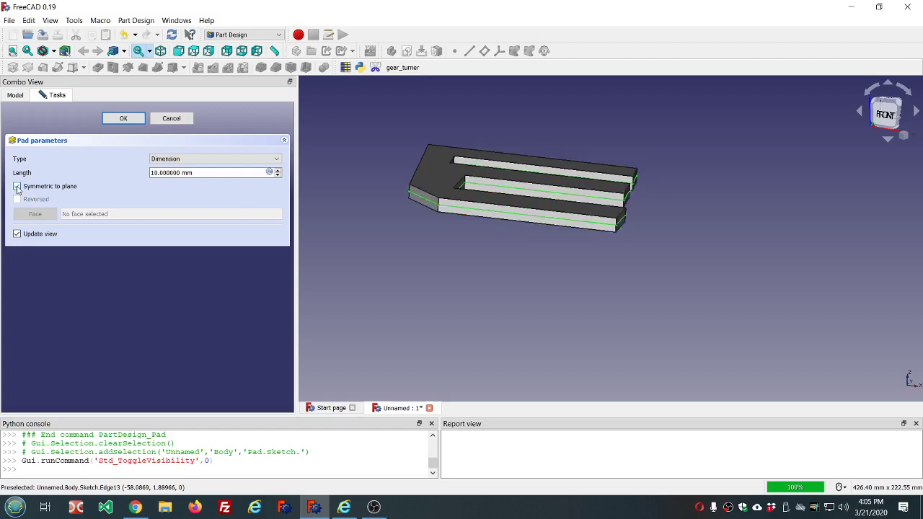
pyautogui.click(17, 187)
# Step: Compare the pad's Reversed and Symmetric to plane options once more, leaving both switched off
pyautogui.click(17, 199)
pyautogui.click(17, 200)
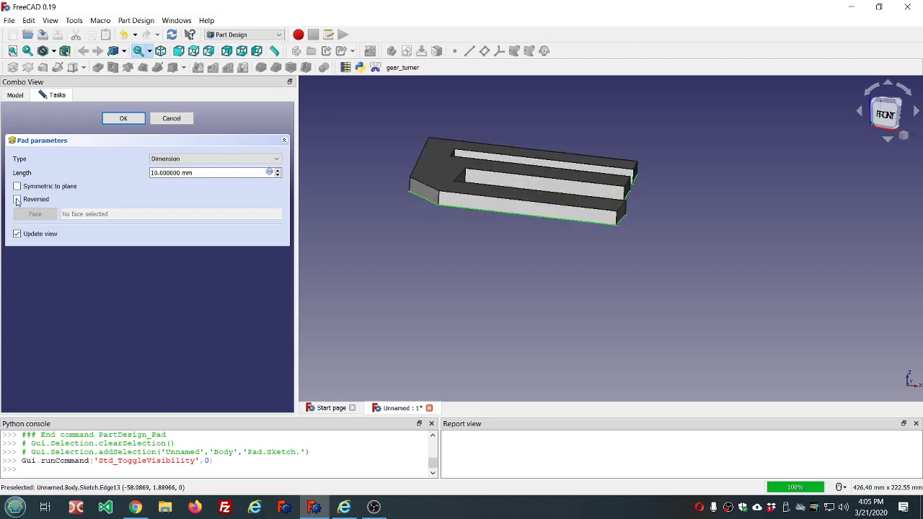
pyautogui.click(17, 200)
pyautogui.click(17, 200)
pyautogui.click(17, 187)
pyautogui.scroll(5, 490, 205)
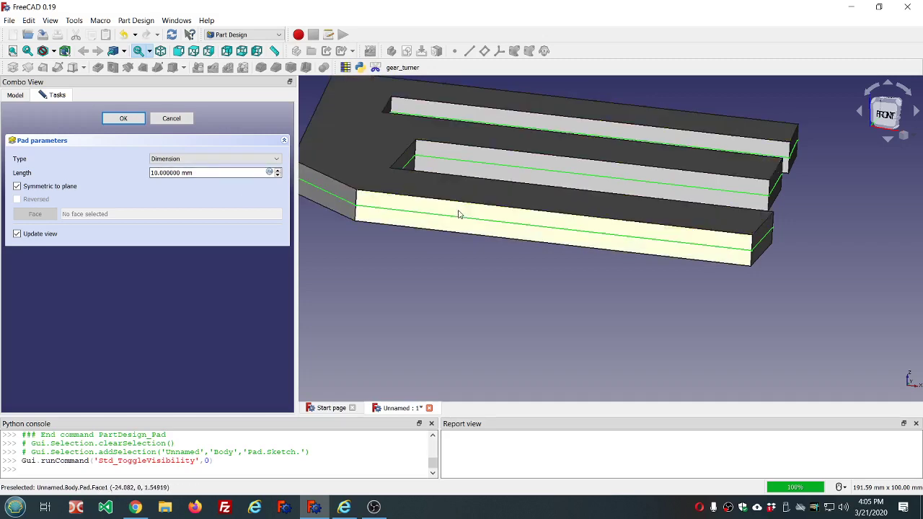
pyautogui.click(17, 187)
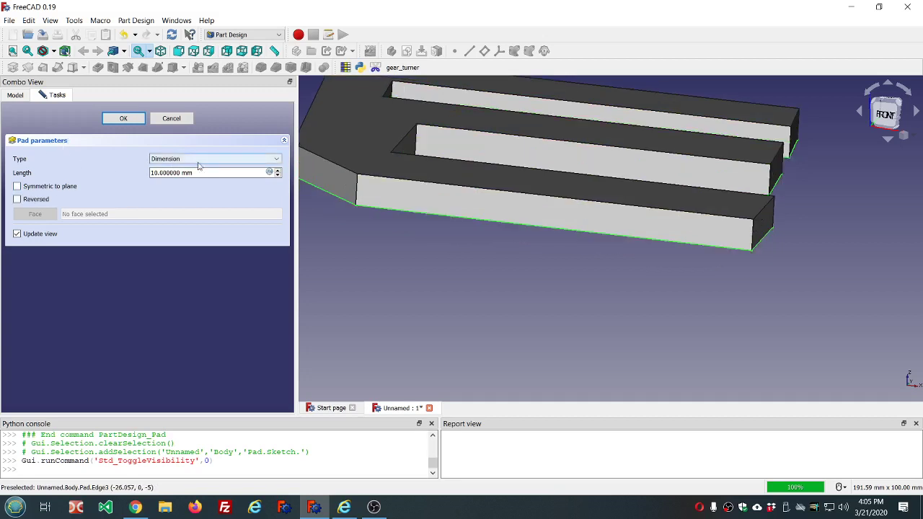
# Step: Try other pad lengths and return the length to 10 mm
pyautogui.click(218, 172)
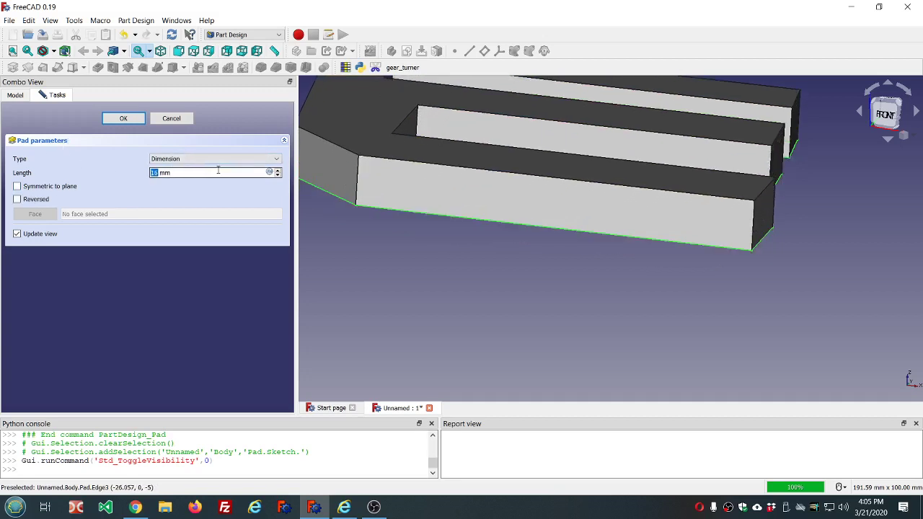
pyautogui.scroll(-8, 218, 171)
pyautogui.scroll(3, 217, 171)
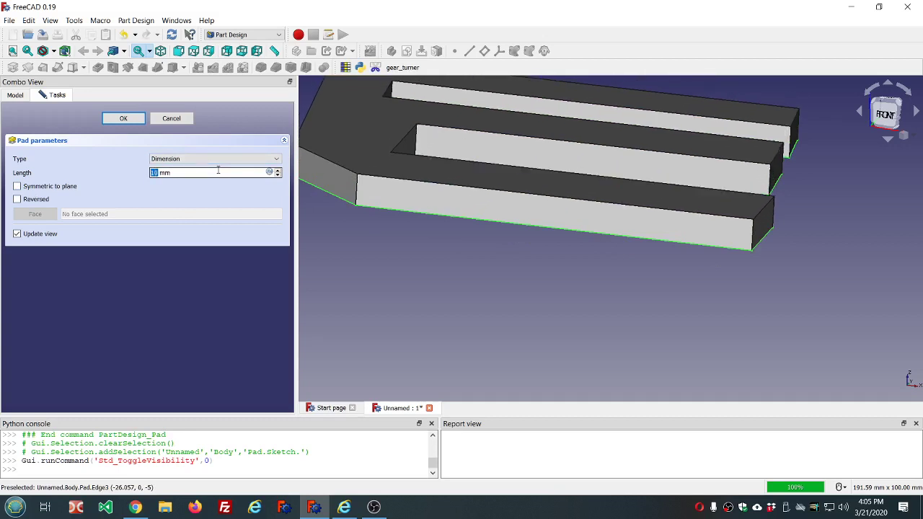
pyautogui.scroll(-1, 217, 171)
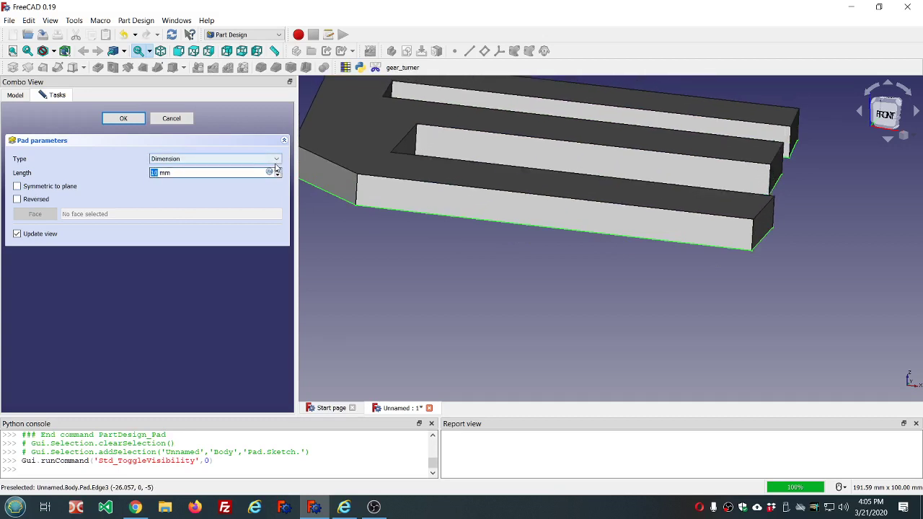
# Step: Try the Two dimensions pad type with a shorter second length, and return the type to Dimension
pyautogui.click(229, 159)
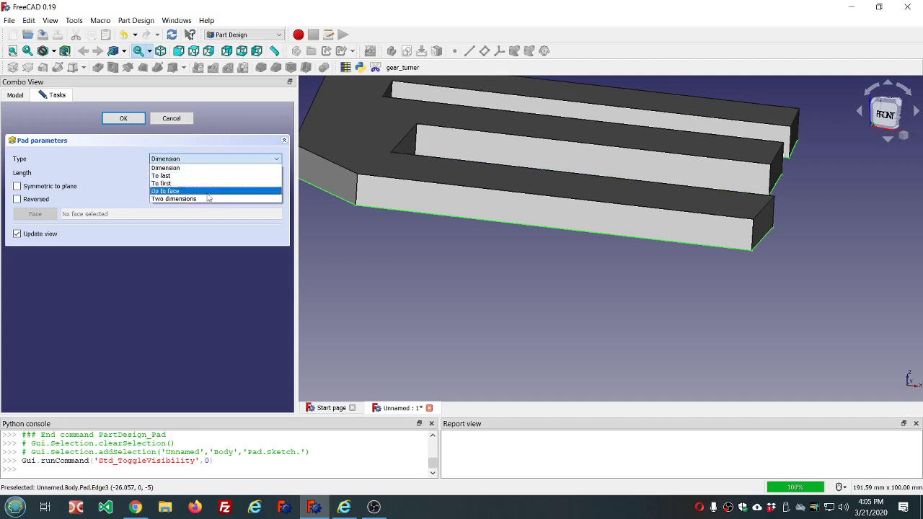
pyautogui.click(205, 198)
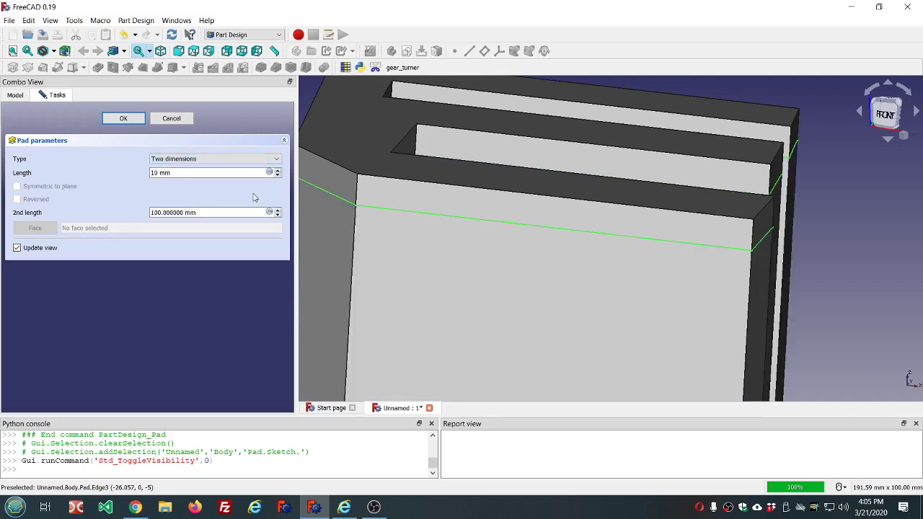
pyautogui.scroll(-8, 562, 198)
pyautogui.scroll(2, 576, 209)
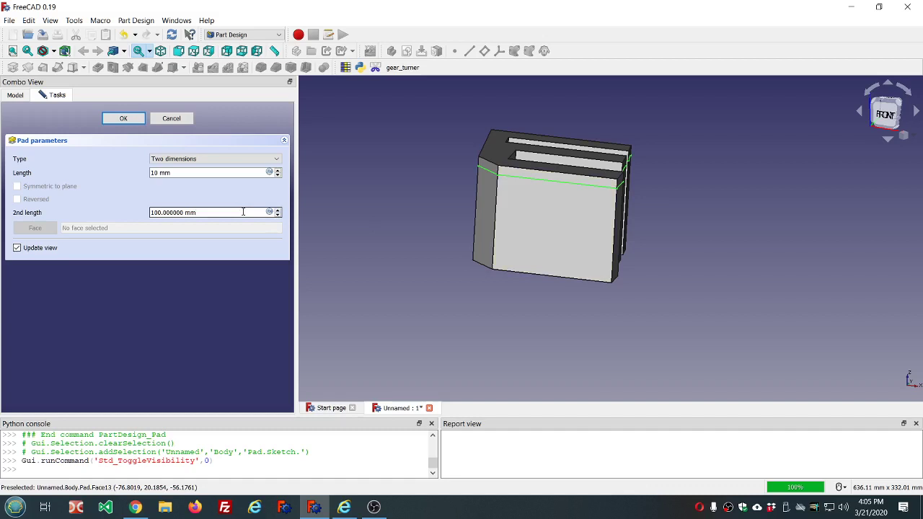
pyautogui.scroll(-5, 243, 212)
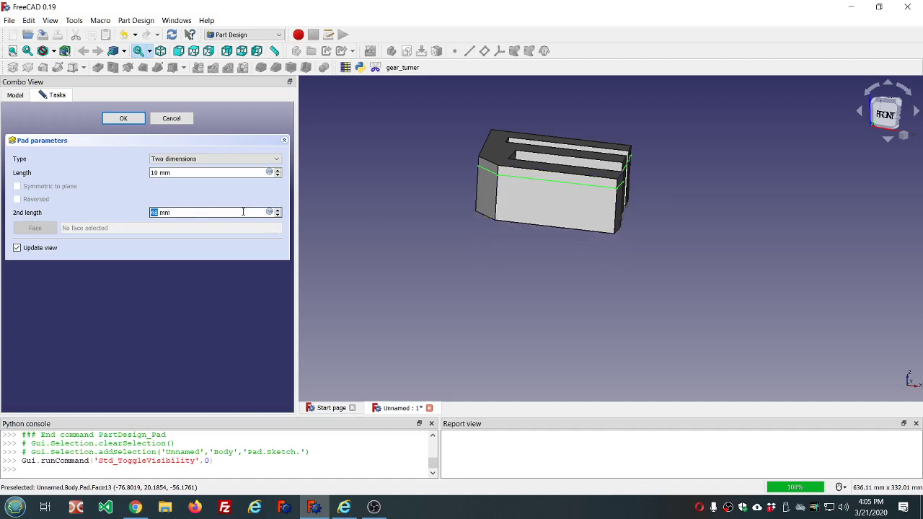
pyautogui.scroll(-3, 243, 212)
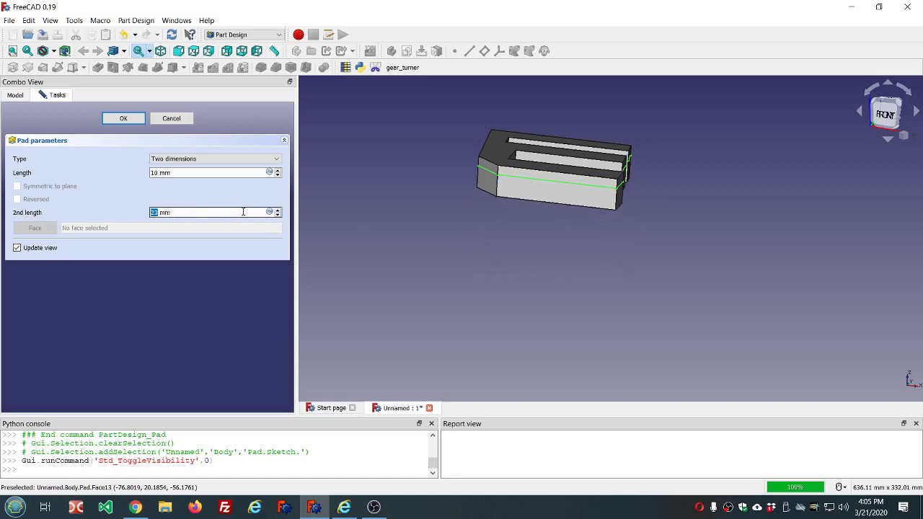
pyautogui.scroll(-3, 243, 211)
pyautogui.scroll(3, 243, 212)
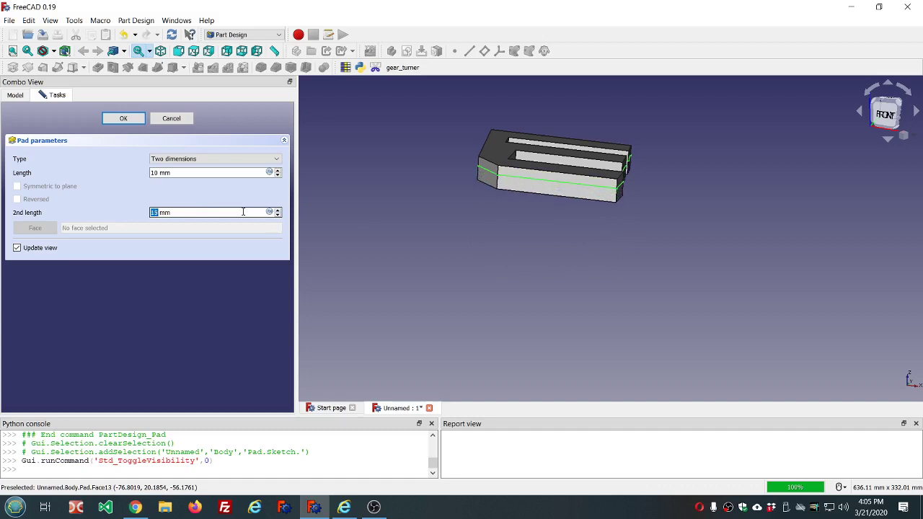
pyautogui.click(270, 157)
pyautogui.click(223, 169)
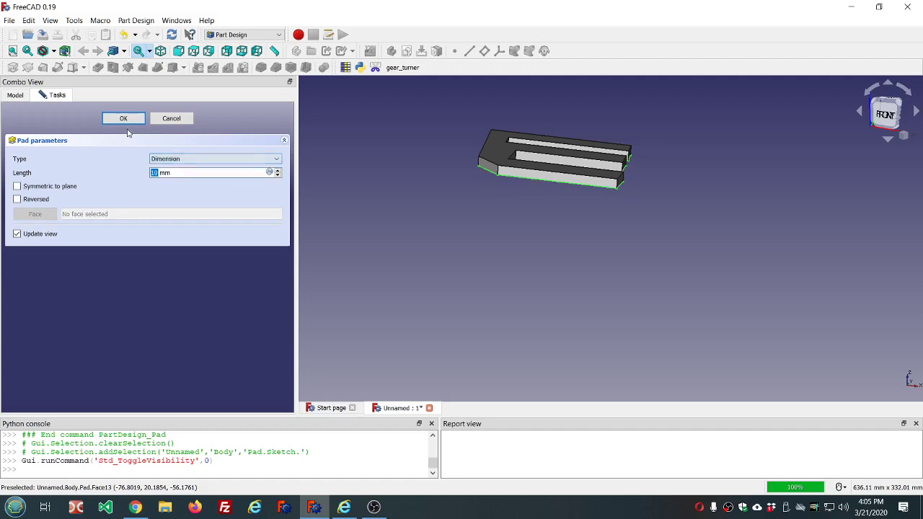
# Step: Review the available pad types and accept the comb pad as Dimension with a length of 10 mm
pyautogui.click(261, 158)
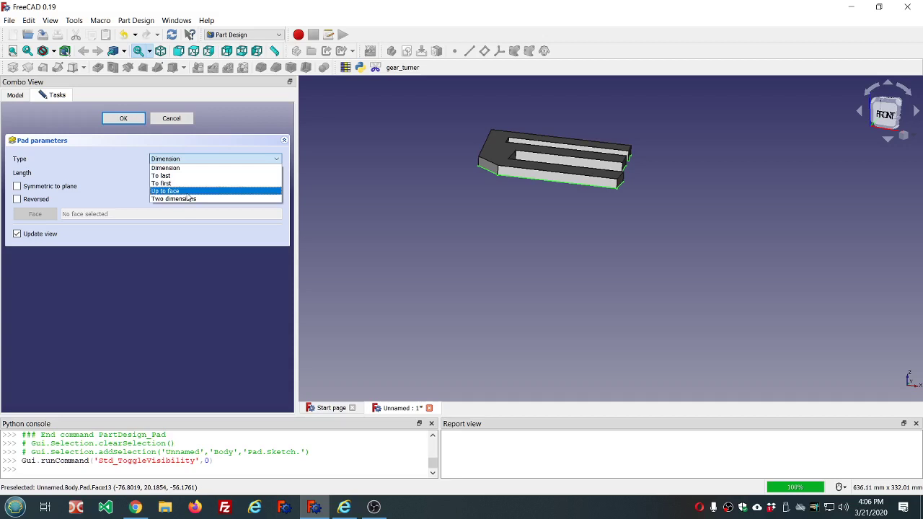
pyautogui.click(136, 165)
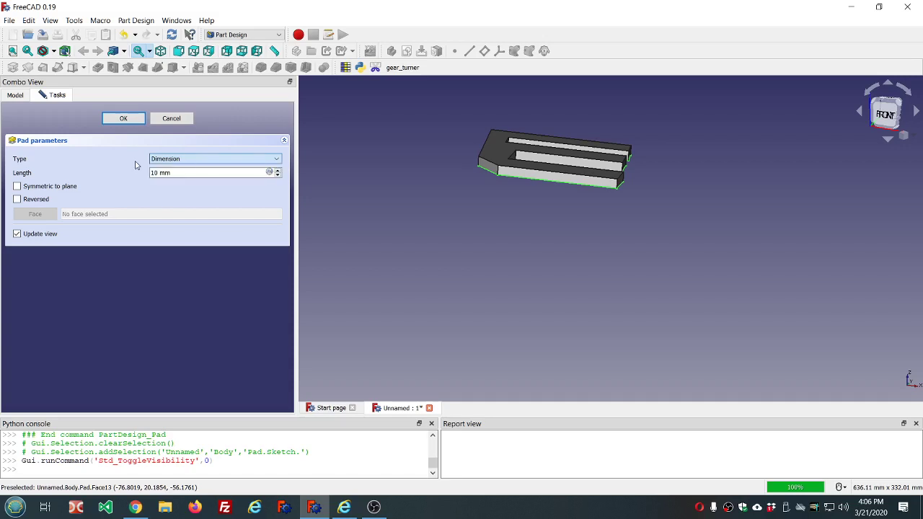
pyautogui.click(128, 121)
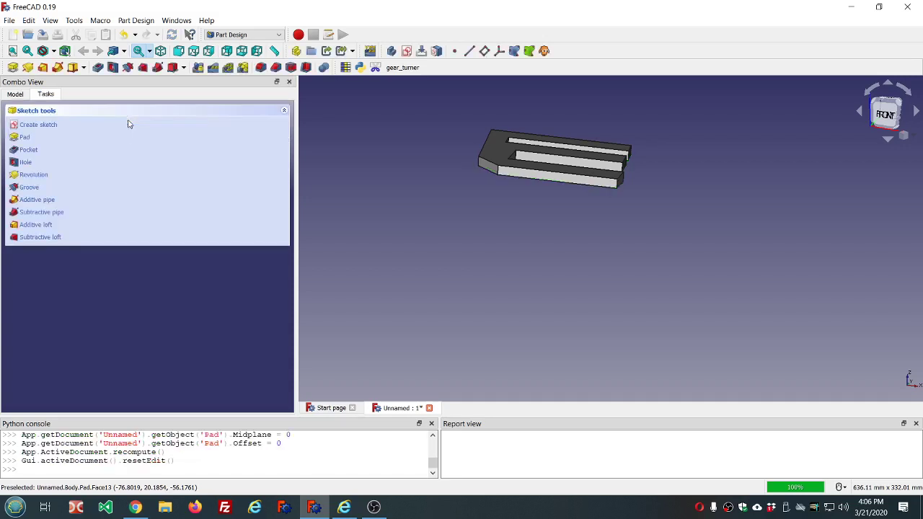
# Step: Create a new sketch on the XZ plane
pyautogui.click(43, 122)
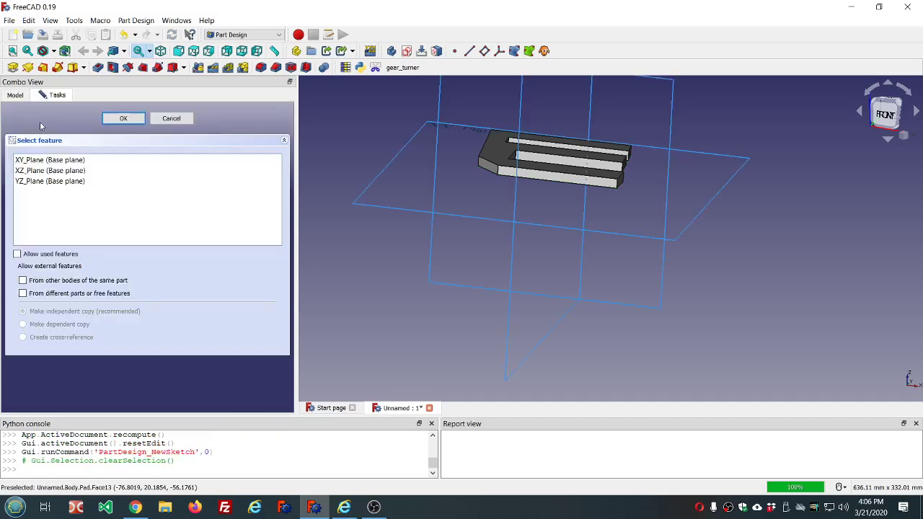
pyautogui.click(55, 171)
pyautogui.click(124, 119)
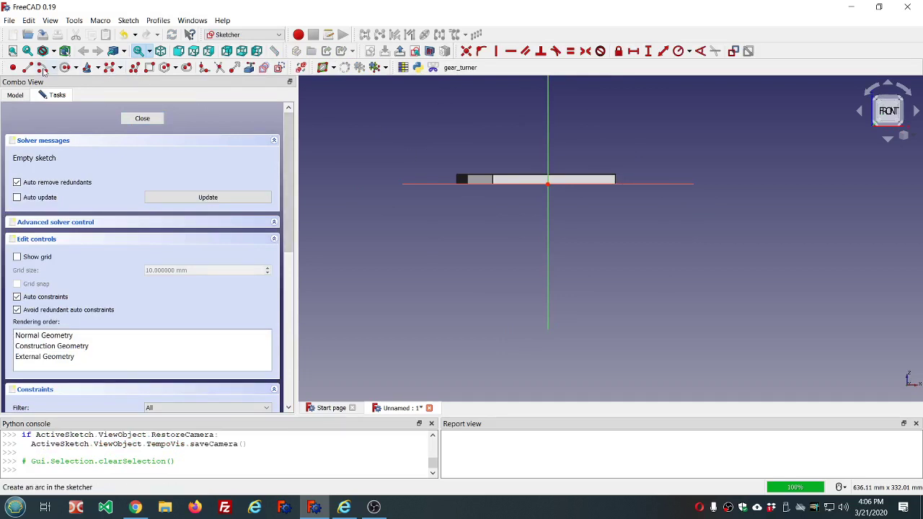
# Step: Draw a circle of about 5.7 mm radius centred on the origin and finish the sketch
pyautogui.click(66, 68)
pyautogui.scroll(5, 523, 177)
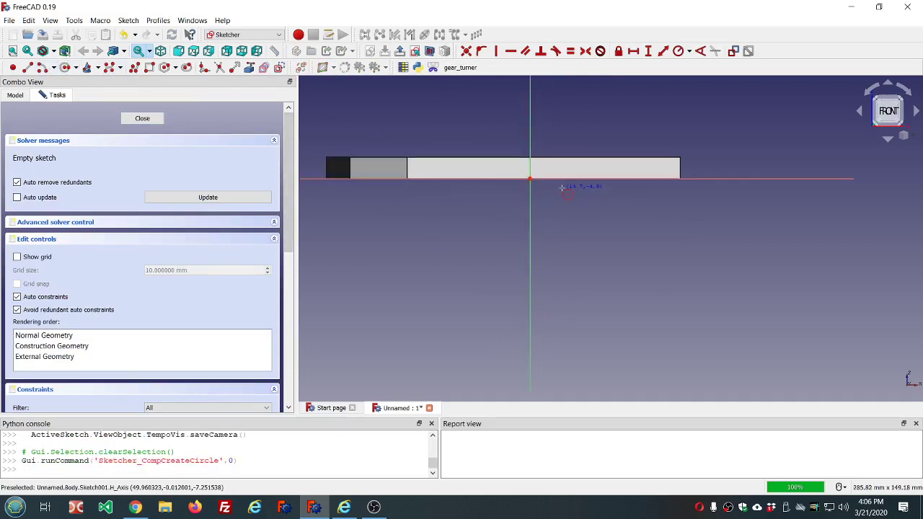
pyautogui.click(514, 173)
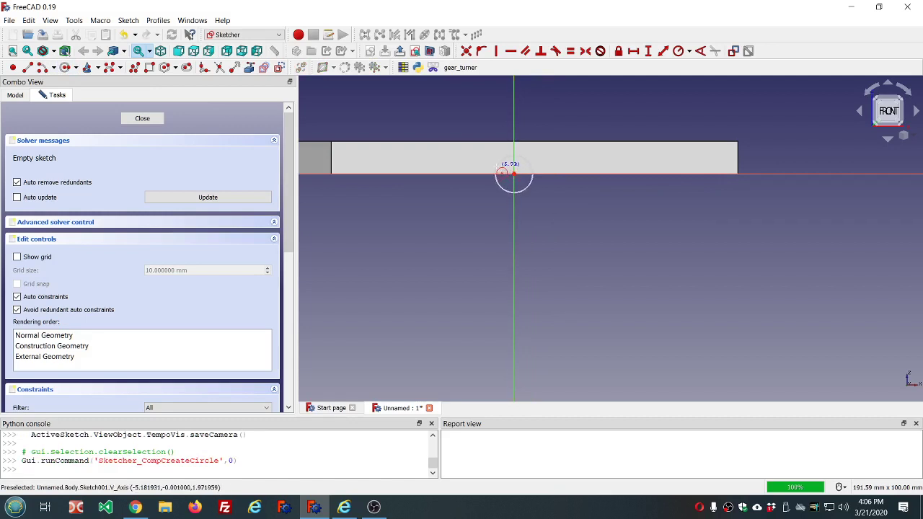
pyautogui.click(502, 173)
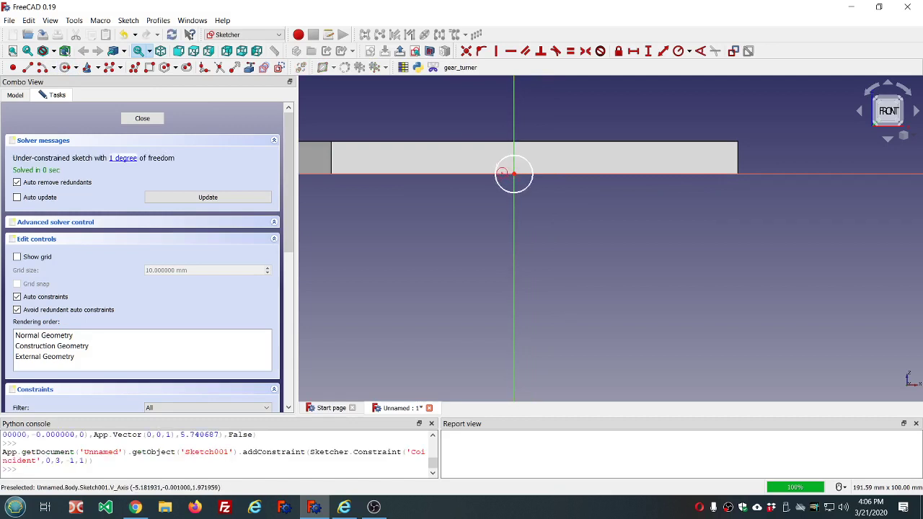
pyautogui.click(143, 119)
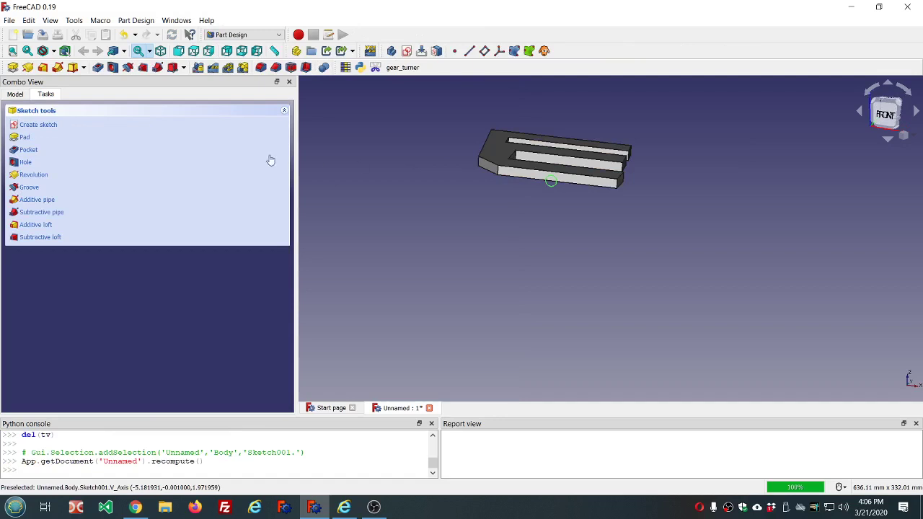
# Step: Pad the circle sketch on the XZ plane with the Dimension type and a length of 17 mm
pyautogui.click(16, 95)
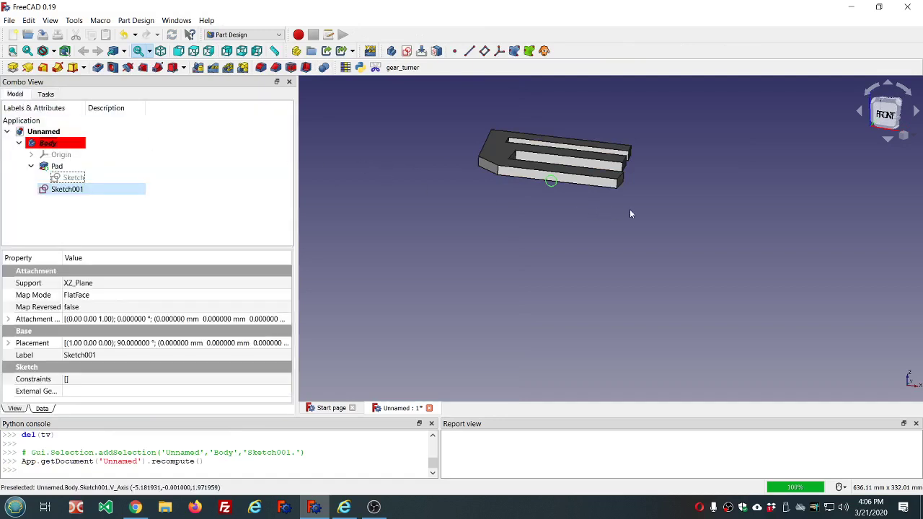
pyautogui.moveTo(657, 173); pyautogui.dragTo(490, 176, button='middle')
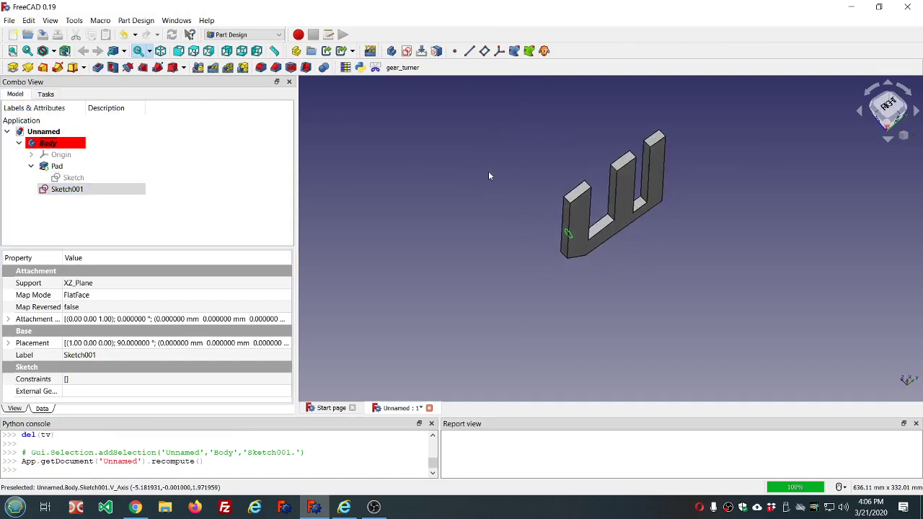
pyautogui.click(14, 70)
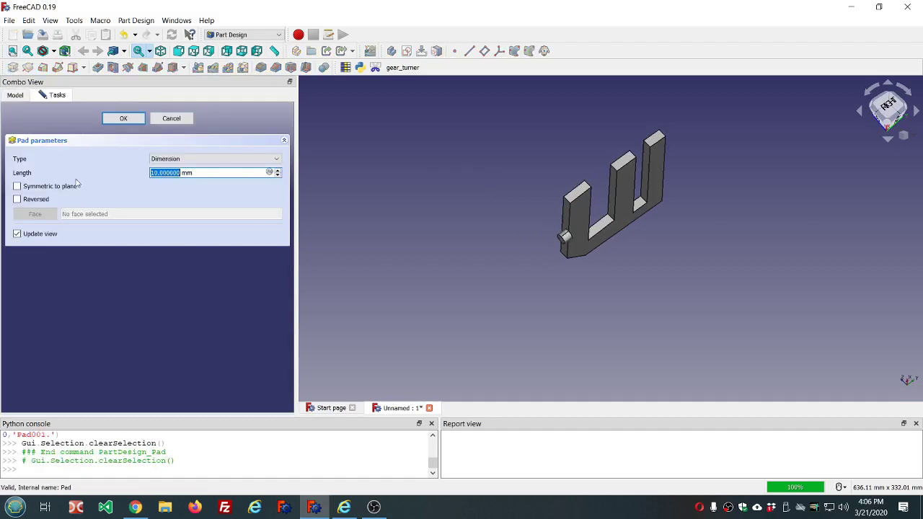
pyautogui.click(216, 176)
pyautogui.scroll(3, 216, 176)
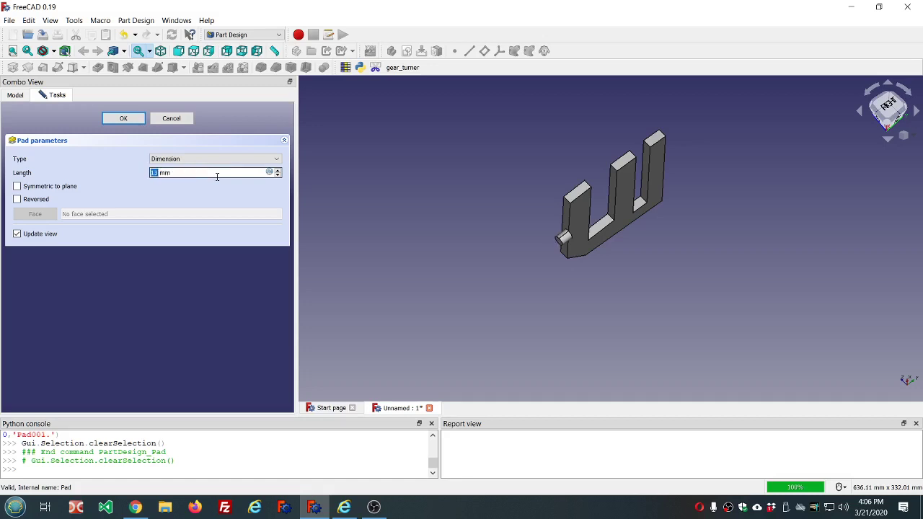
pyautogui.scroll(17, 216, 177)
pyautogui.scroll(-13, 217, 177)
# Step: Try the Reversed and Symmetric to plane options on the circular pad, turning each one off again
pyautogui.click(17, 199)
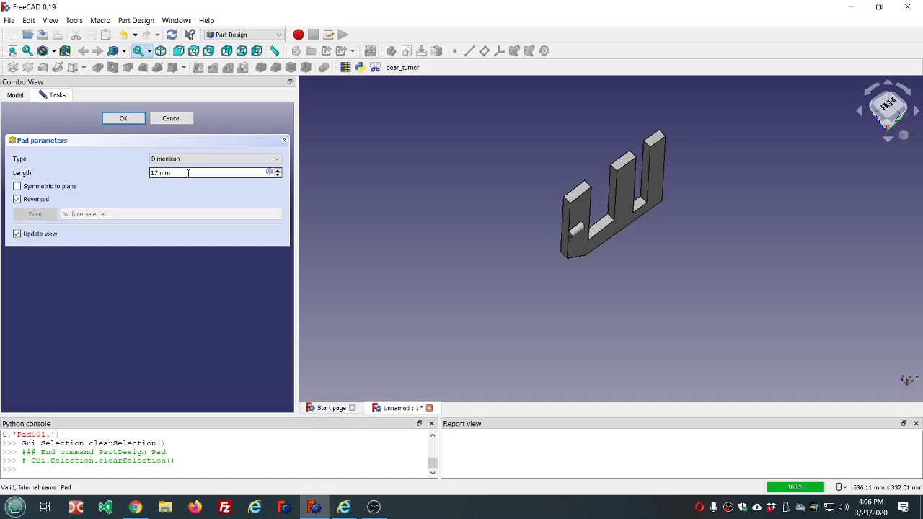
pyautogui.click(17, 199)
pyautogui.click(17, 186)
pyautogui.click(17, 187)
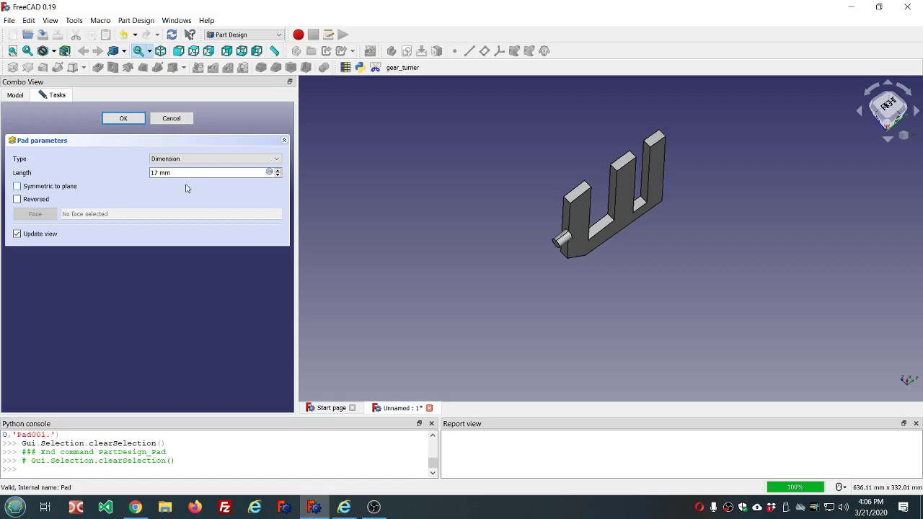
# Step: Set the circular pad's type to To last and reverse its direction so it runs through the comb's teeth
pyautogui.click(280, 160)
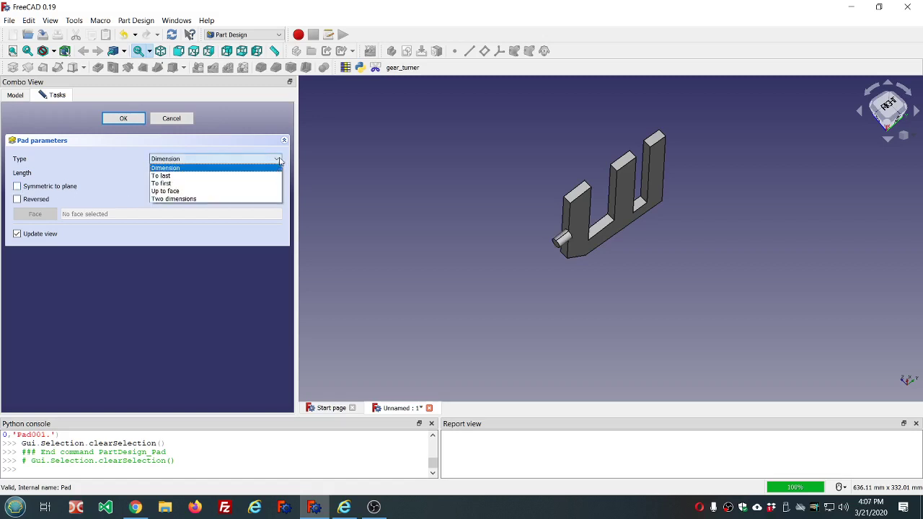
pyautogui.click(238, 177)
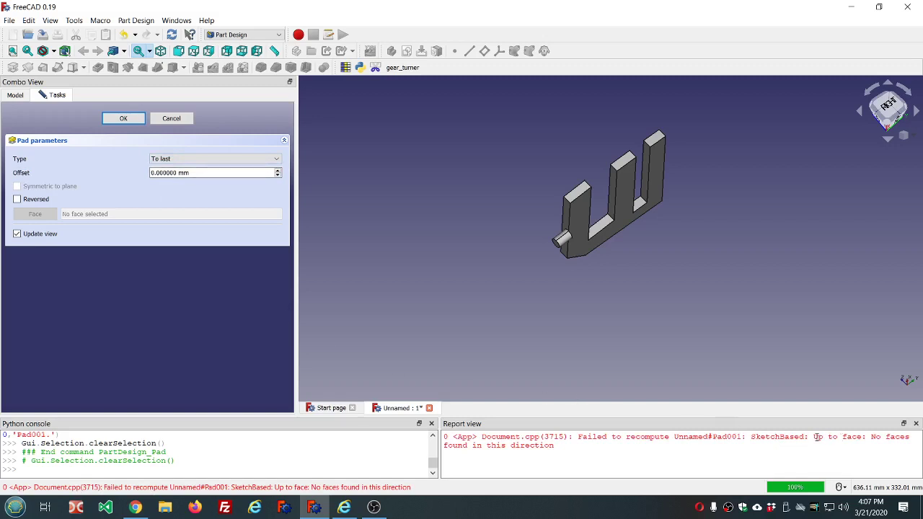
pyautogui.moveTo(814, 436); pyautogui.dragTo(836, 450)
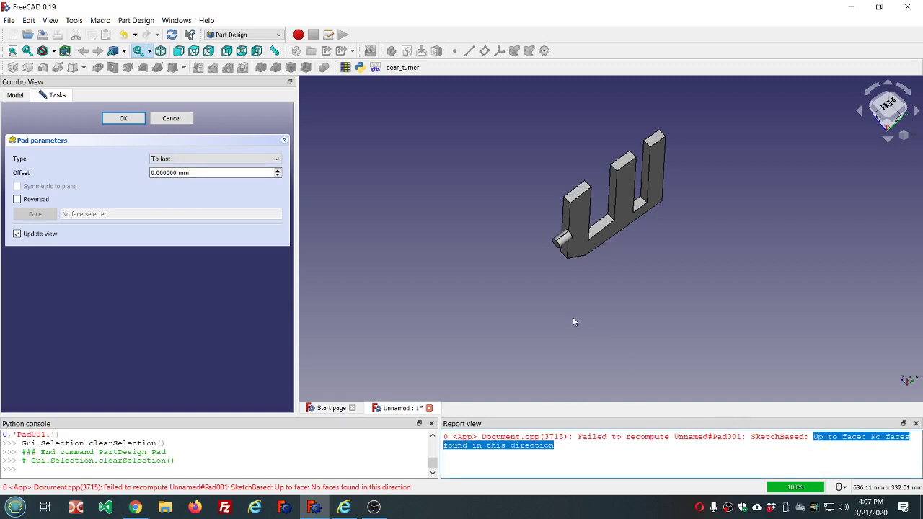
pyautogui.click(508, 293)
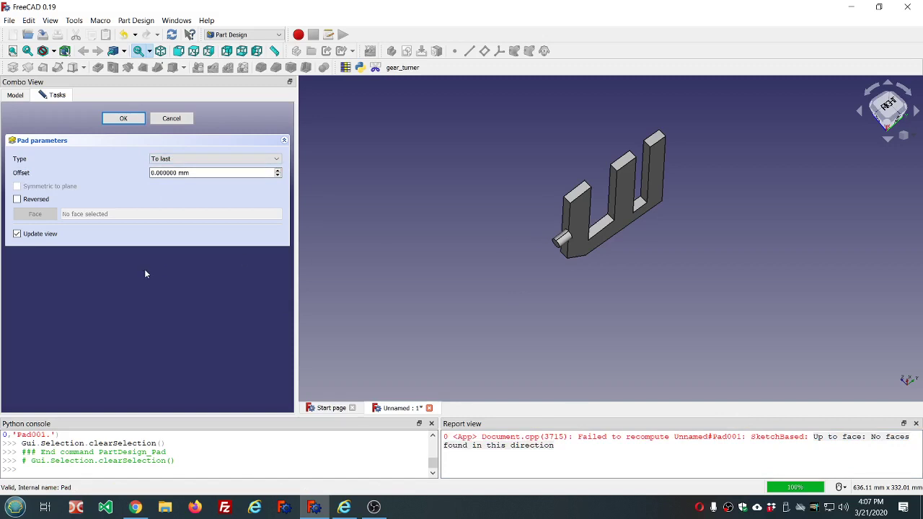
pyautogui.click(17, 200)
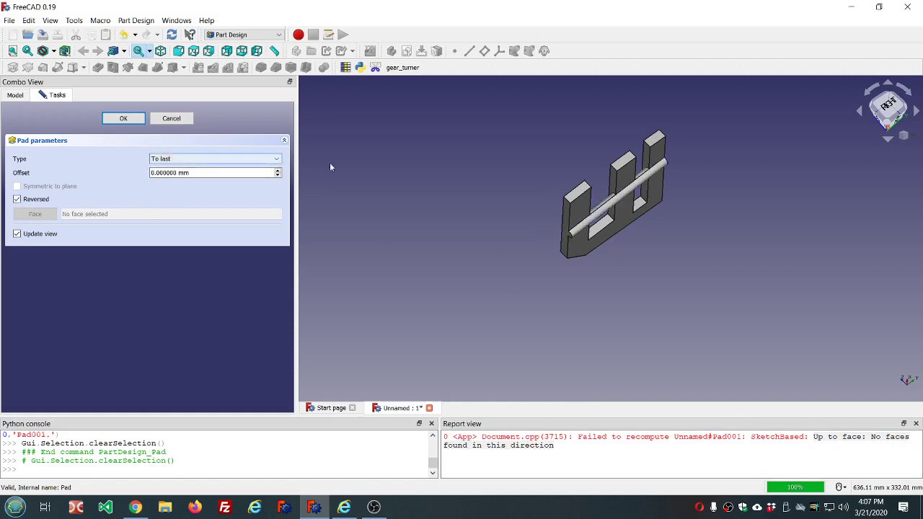
pyautogui.moveTo(689, 182); pyautogui.dragTo(651, 206, button='middle')
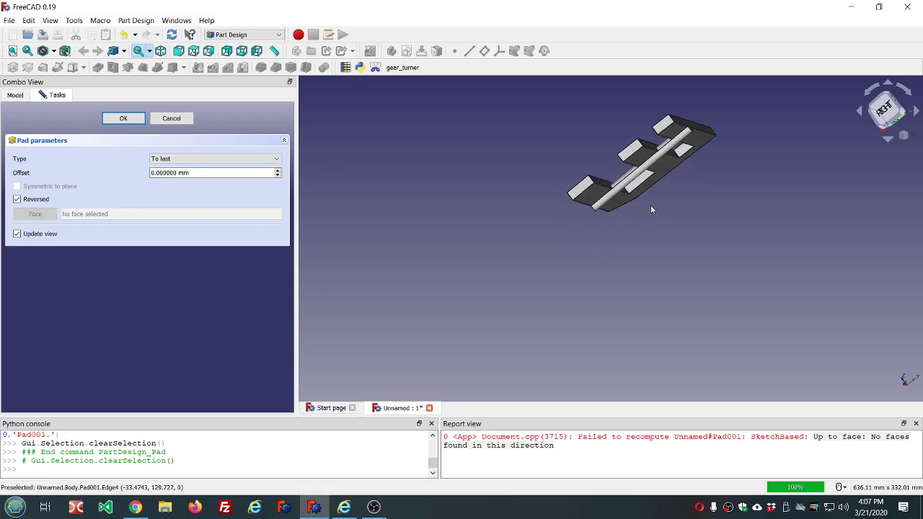
pyautogui.scroll(5, 686, 128)
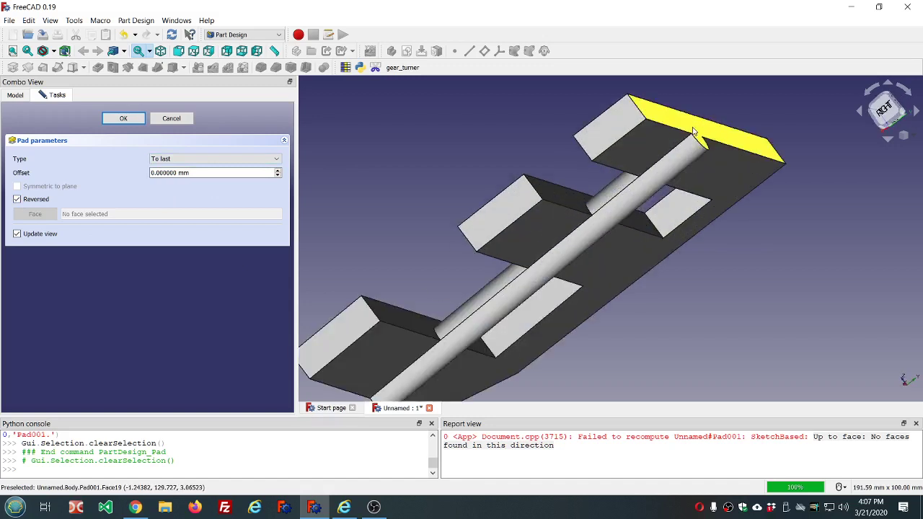
pyautogui.scroll(-3, 690, 129)
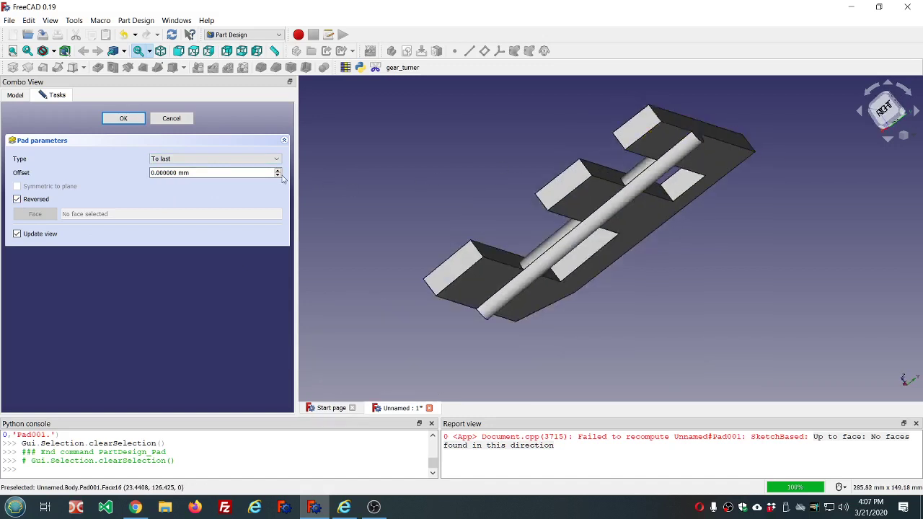
# Step: Try negative and positive offsets for the To last pad and return the offset to 0 mm
pyautogui.scroll(-8, 263, 173)
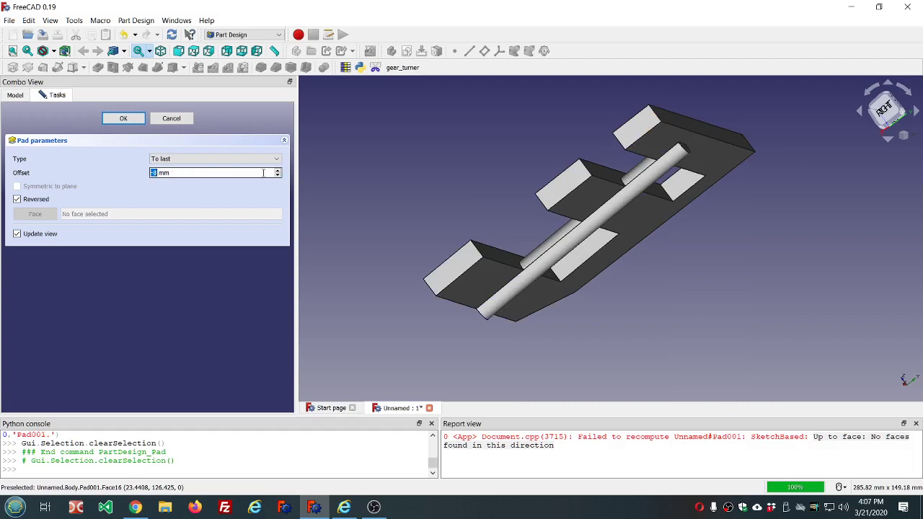
pyautogui.scroll(4, 263, 173)
pyautogui.scroll(-3, 263, 173)
pyautogui.scroll(4, 263, 173)
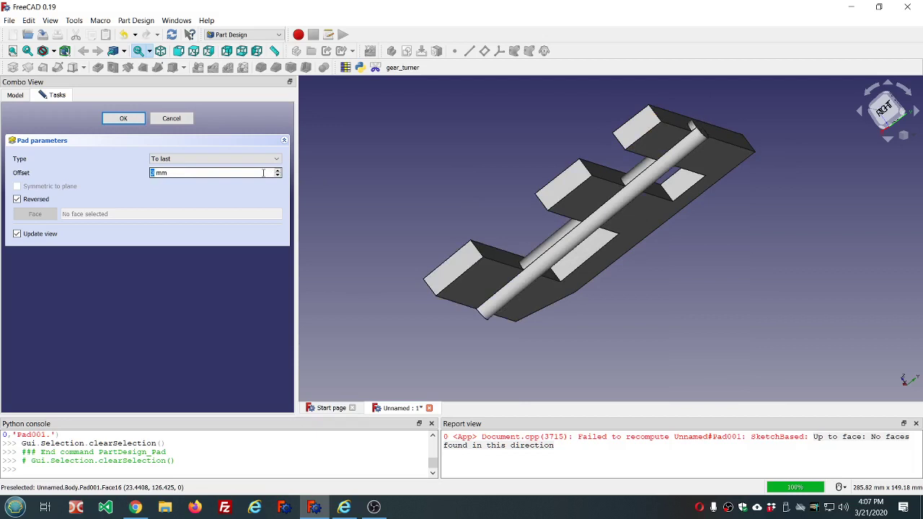
pyautogui.scroll(-2, 263, 173)
# Step: Try the To first type on the circular pad and inspect where it ends at the first tooth
pyautogui.click(268, 159)
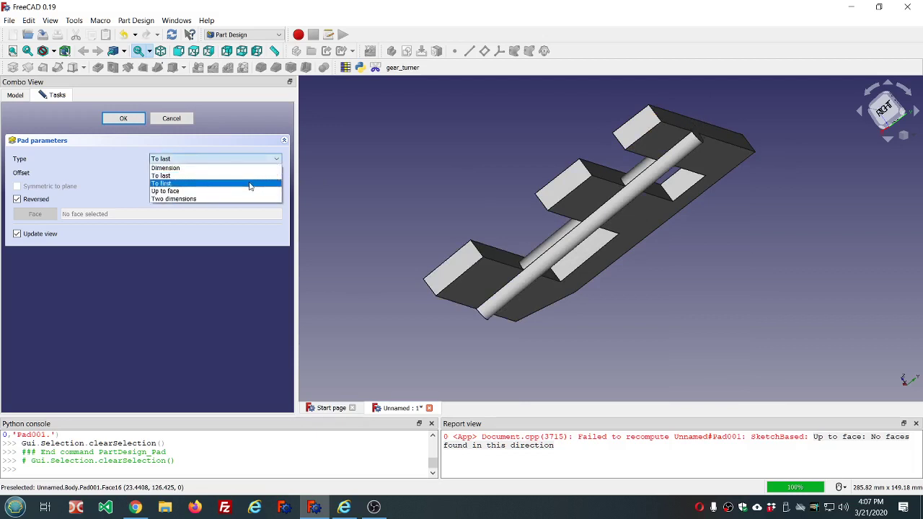
pyautogui.click(250, 184)
pyautogui.moveTo(576, 307)
pyautogui.mouseDown(button='middle')
pyautogui.moveTo(598, 289)
pyautogui.moveTo(591, 313)
pyautogui.mouseUp(button='middle')
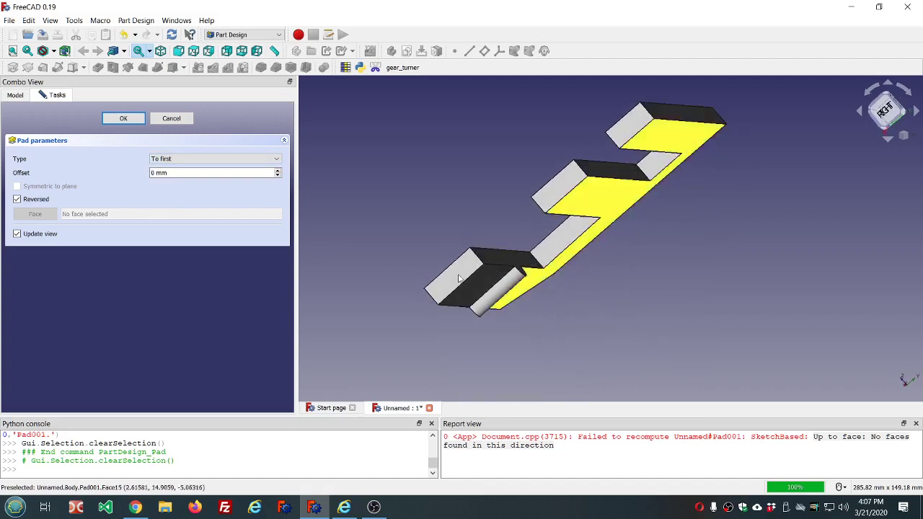
pyautogui.scroll(4, 459, 277)
pyautogui.moveTo(459, 276); pyautogui.dragTo(488, 269, button='middle')
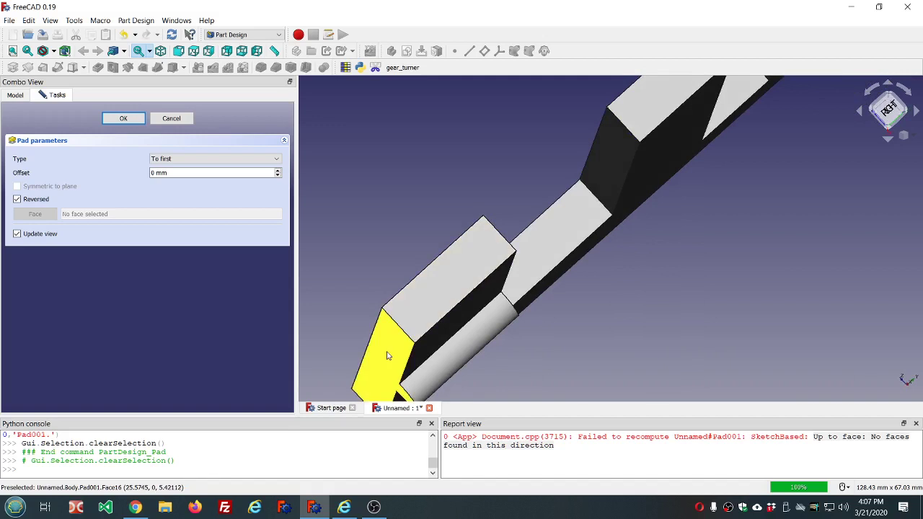
pyautogui.scroll(-4, 387, 356)
pyautogui.moveTo(535, 351); pyautogui.dragTo(488, 336, button='middle')
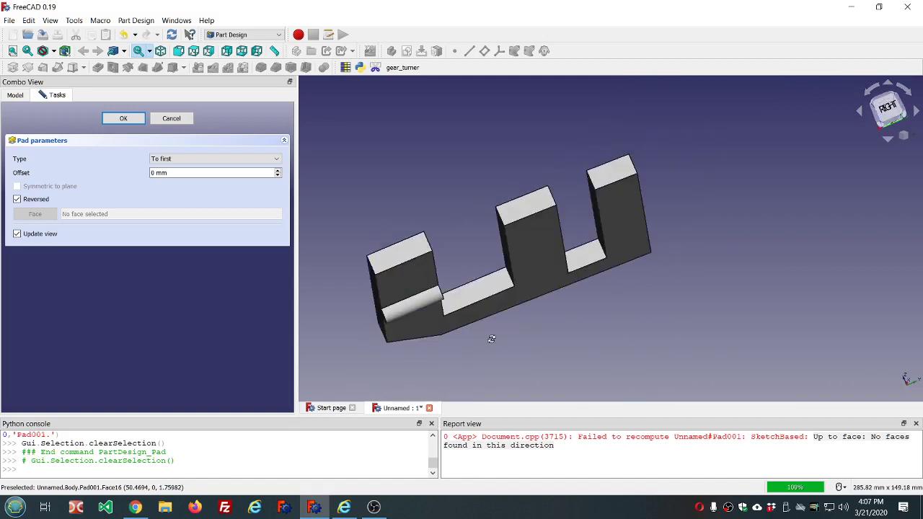
pyautogui.scroll(-6, 385, 196)
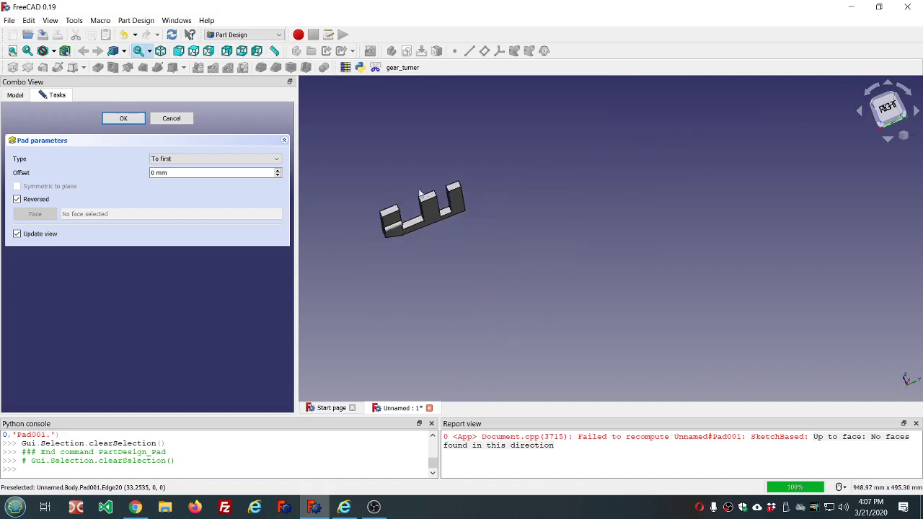
pyautogui.moveTo(414, 180); pyautogui.dragTo(405, 198, button='middle')
# Step: Set the circular pad's type to Up to face and pick the middle tooth's side face that faces the last tooth
pyautogui.click(276, 160)
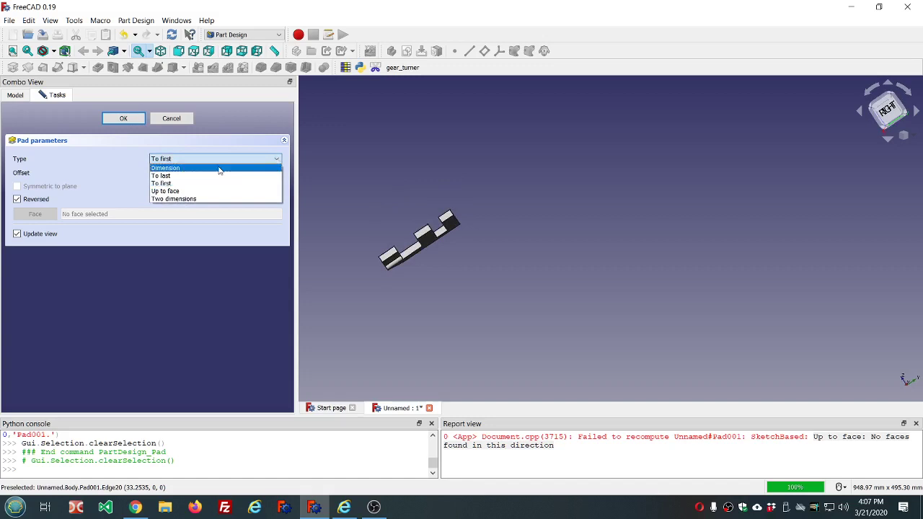
pyautogui.click(173, 191)
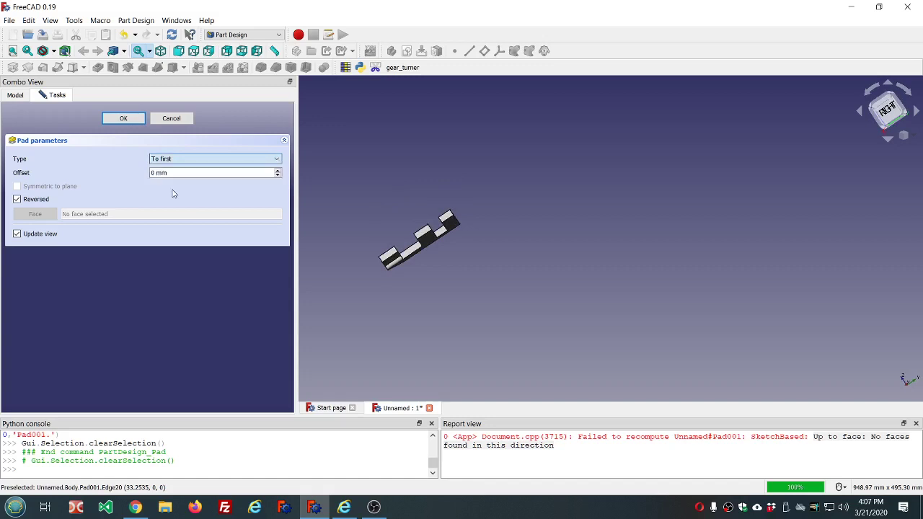
pyautogui.scroll(4, 389, 288)
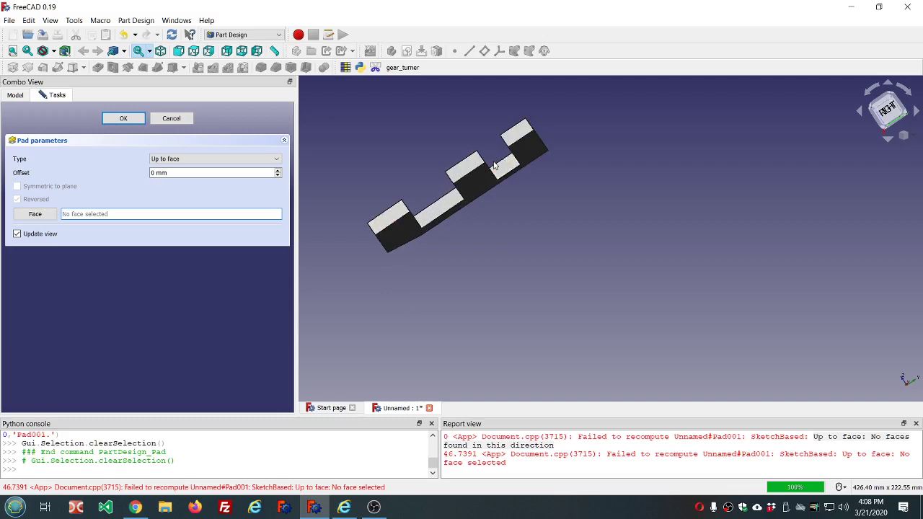
pyautogui.moveTo(503, 165); pyautogui.dragTo(475, 173, button='middle')
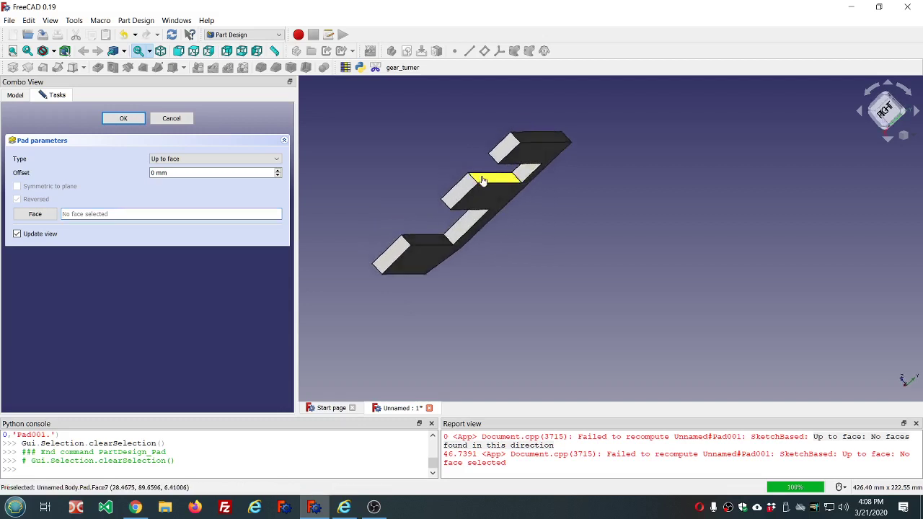
pyautogui.click(481, 180)
pyautogui.moveTo(392, 169); pyautogui.dragTo(437, 128, button='middle')
# Step: Reselect the pad's limiting face as the inner side face of the last tooth
pyautogui.click(34, 213)
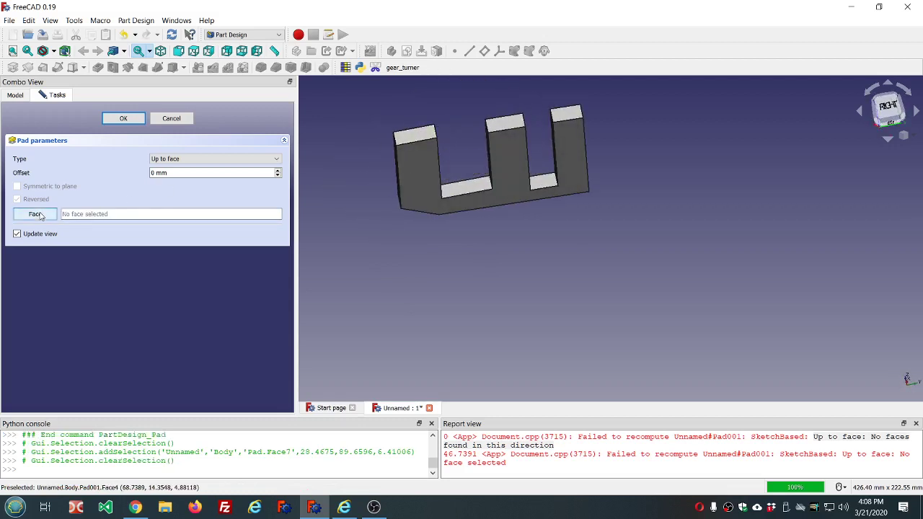
pyautogui.moveTo(562, 166); pyautogui.dragTo(579, 159, button='middle')
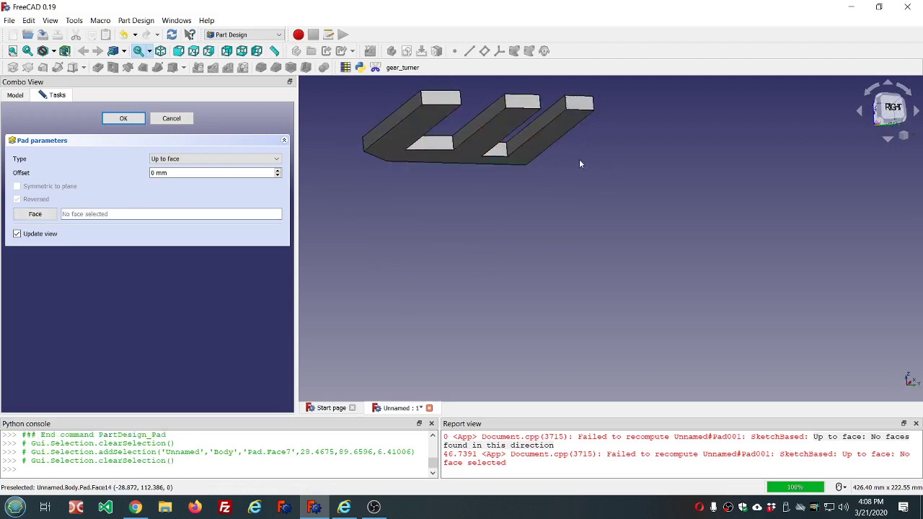
pyautogui.click(541, 126)
pyautogui.moveTo(562, 197); pyautogui.dragTo(526, 175, button='middle')
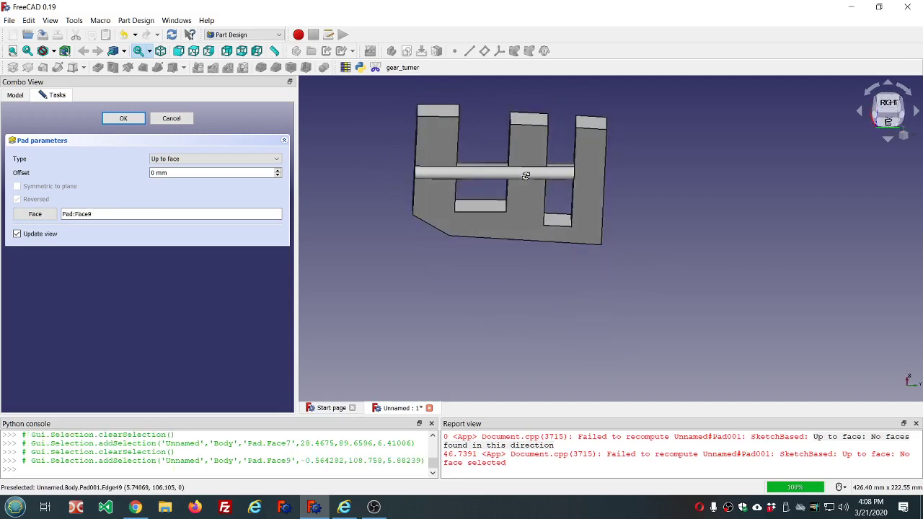
# Step: Change the pad's limiting face to the end face at the middle tooth's tip
pyautogui.click(35, 214)
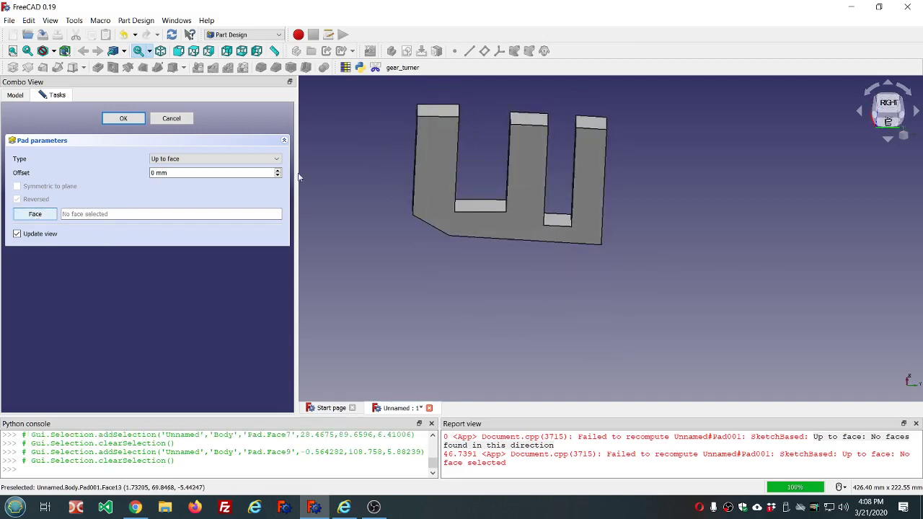
pyautogui.click(523, 118)
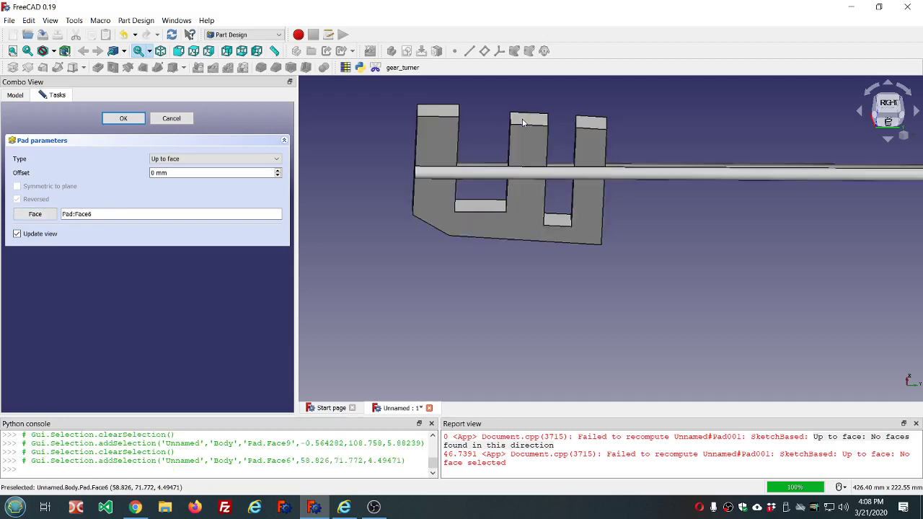
pyautogui.scroll(-3, 629, 200)
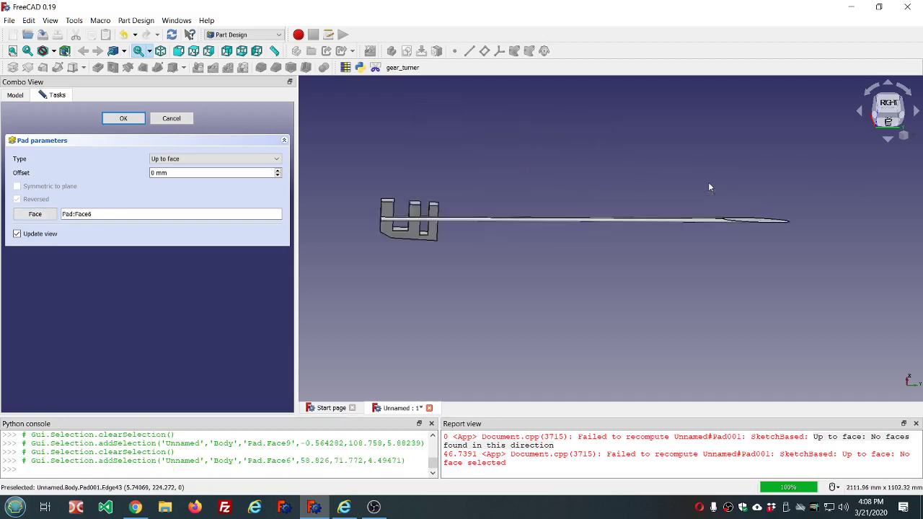
pyautogui.scroll(-4, 848, 235)
pyautogui.moveTo(848, 234); pyautogui.dragTo(836, 227, button='middle')
# Step: Clear the report view and examine the far end of the circular pad against the middle tooth's tip face
pyautogui.rightClick(722, 433)
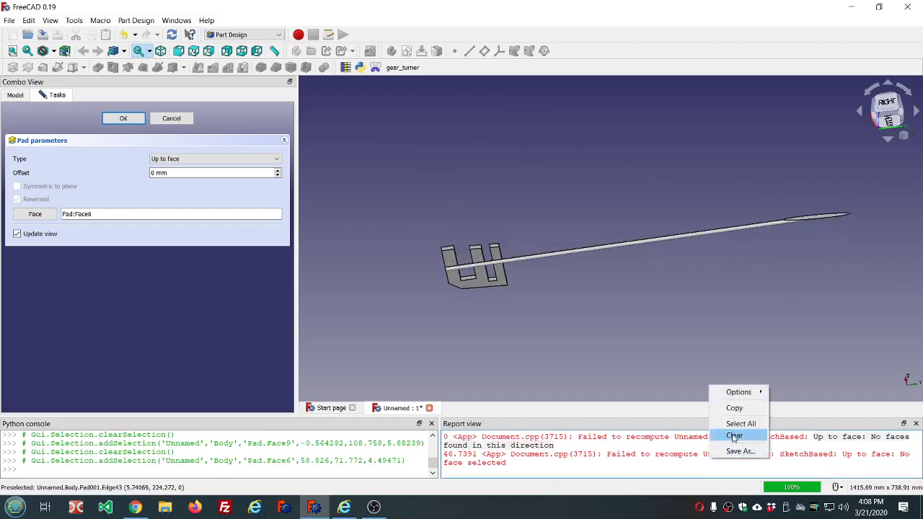
pyautogui.click(735, 434)
pyautogui.moveTo(480, 259); pyautogui.dragTo(509, 191, button='middle')
pyautogui.scroll(5, 472, 214)
pyautogui.scroll(1, 501, 192)
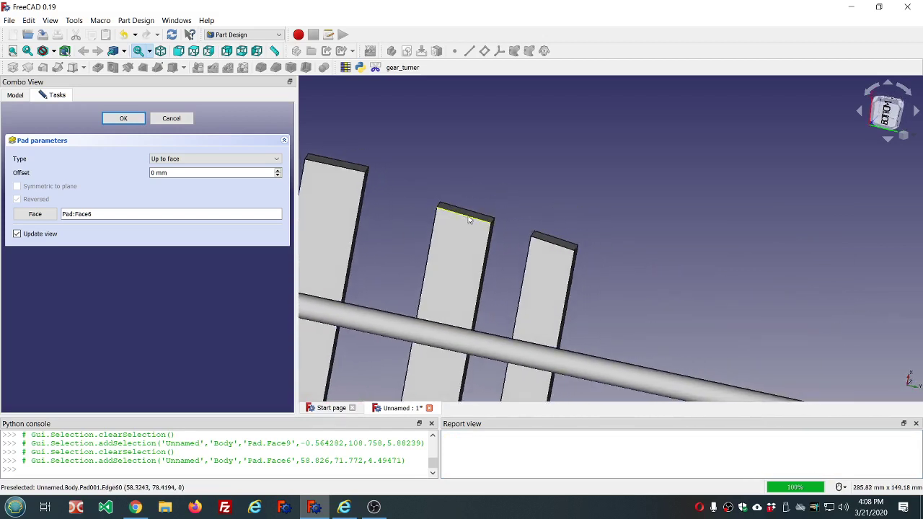
pyautogui.scroll(-6, 468, 219)
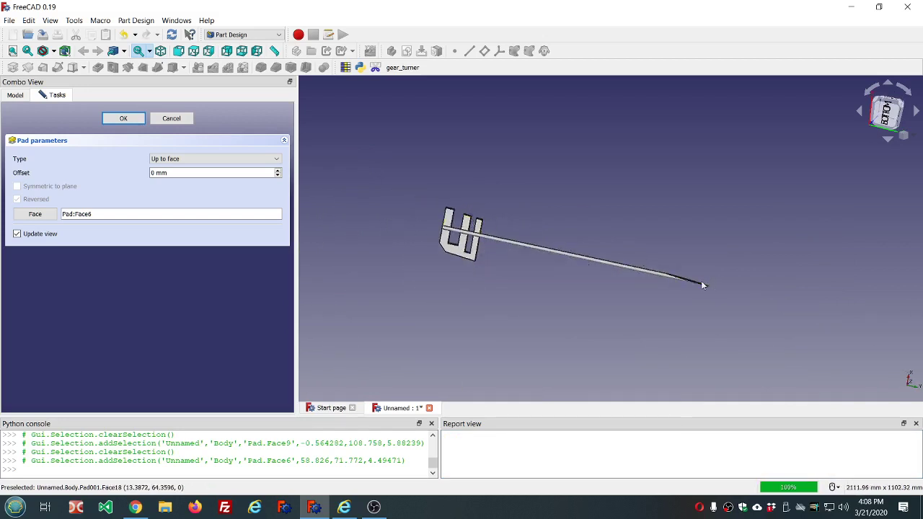
pyautogui.scroll(5, 700, 285)
pyautogui.scroll(3, 689, 288)
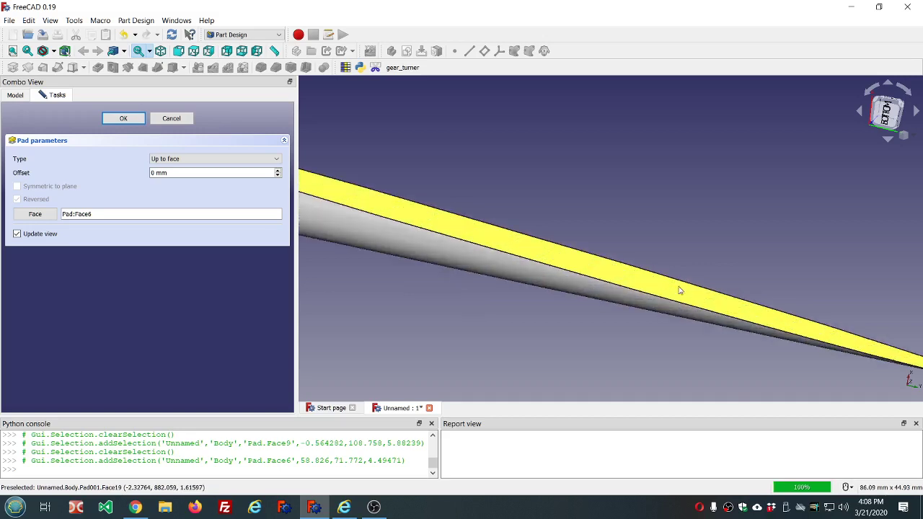
# Step: Examine the circular pad's slanted far end face and how far the pad extends beyond the comb's last tooth
pyautogui.click(678, 289)
pyautogui.scroll(-4, 678, 290)
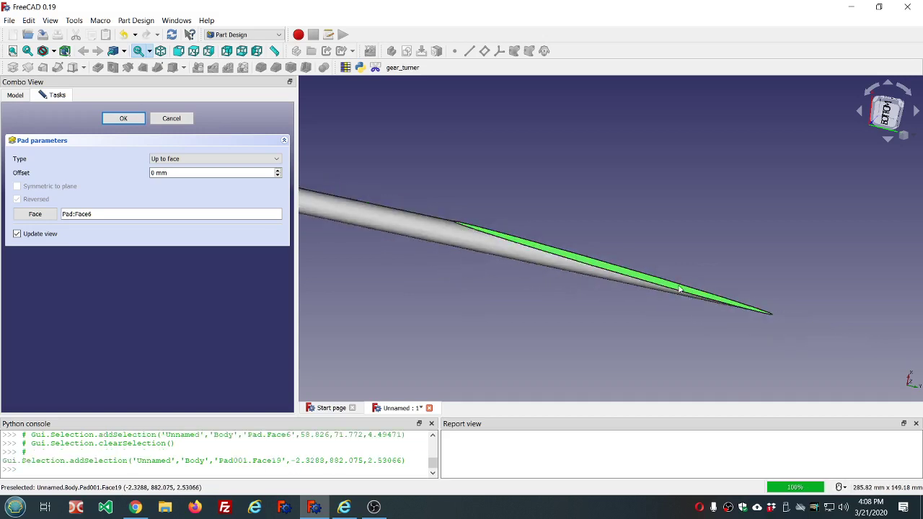
pyautogui.scroll(-2, 678, 290)
pyautogui.scroll(-3, 470, 243)
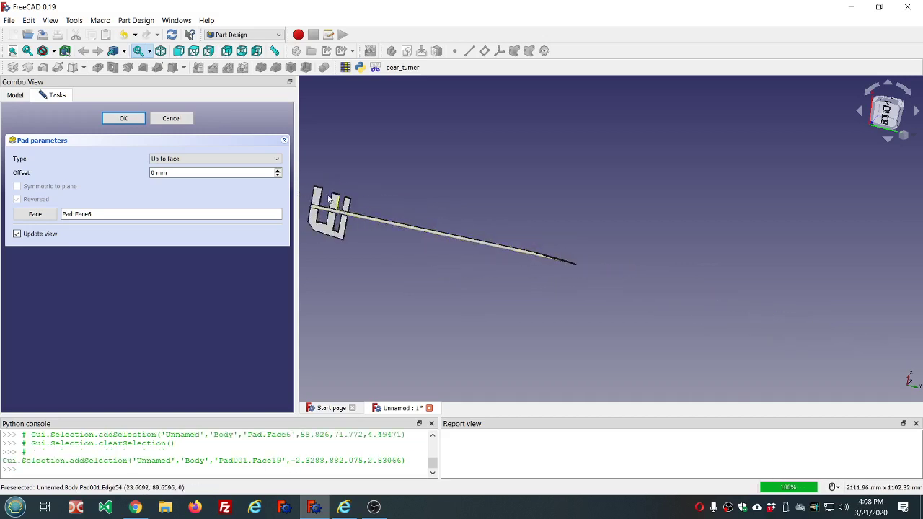
pyautogui.scroll(3, 573, 261)
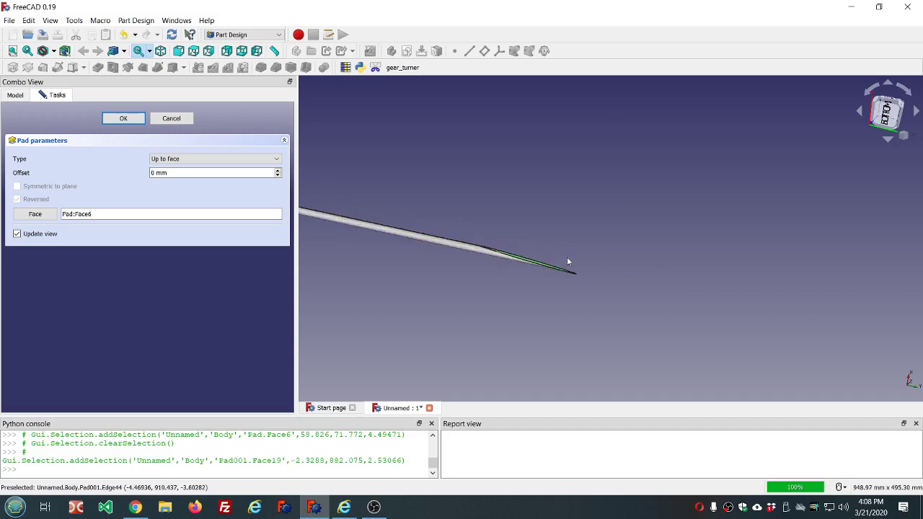
pyautogui.scroll(-6, 548, 235)
pyautogui.moveTo(544, 219); pyautogui.dragTo(537, 253, button='middle')
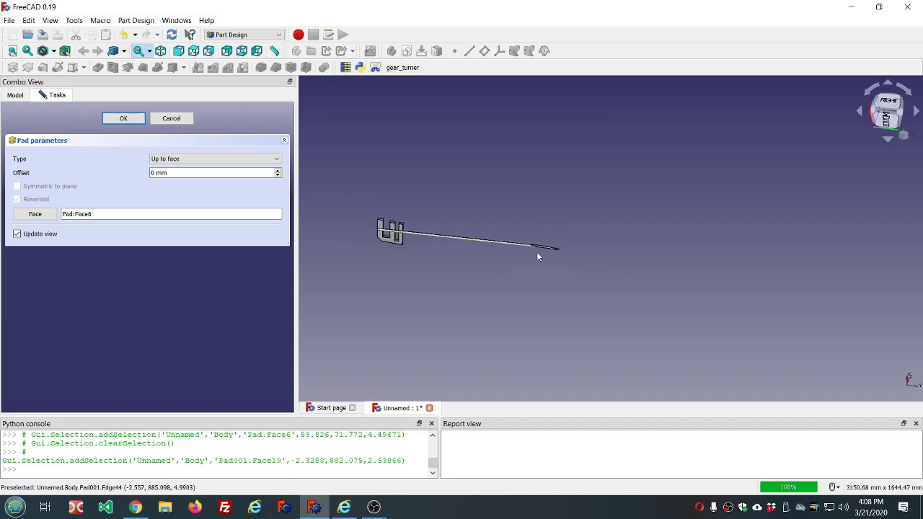
# Step: Compare the angle of the comb teeth's tip faces with the circular pad's direction and its distant end
pyautogui.scroll(2, 548, 244)
pyautogui.scroll(-5, 548, 245)
pyautogui.scroll(6, 432, 232)
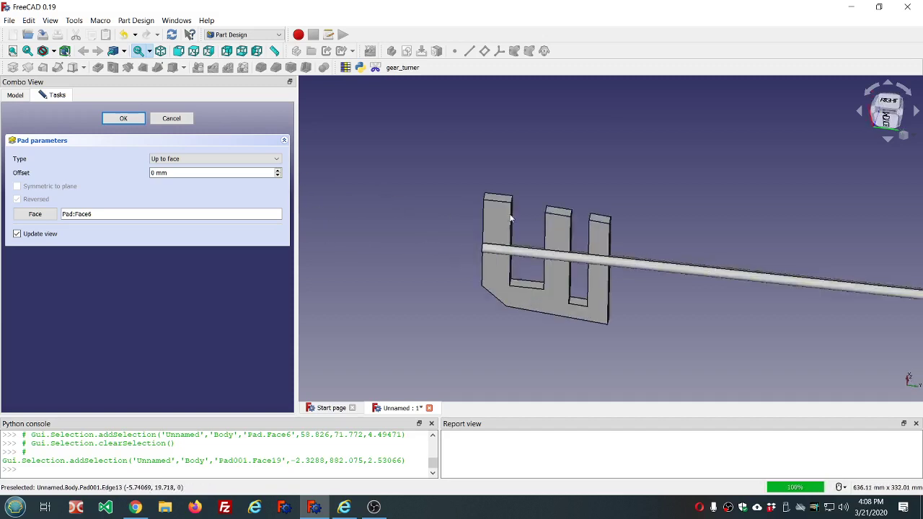
pyautogui.scroll(-6, 559, 211)
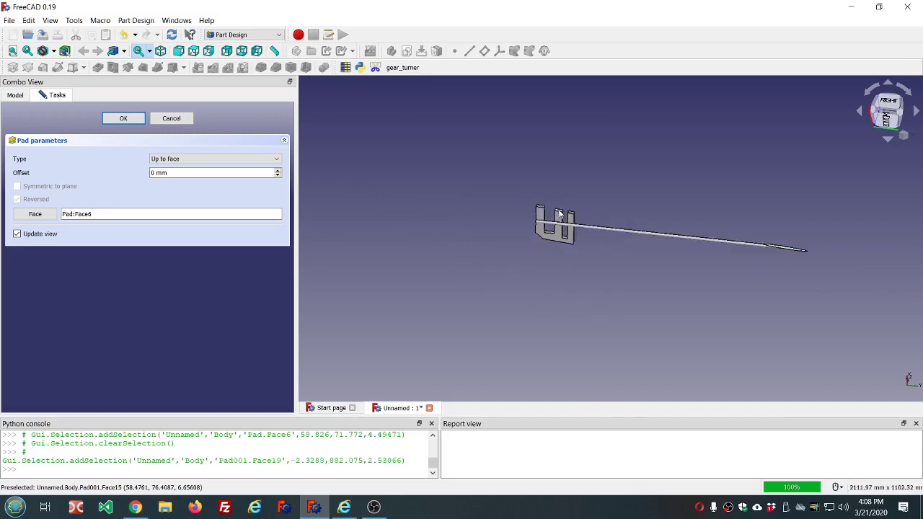
pyautogui.scroll(4, 555, 212)
pyautogui.scroll(4, 491, 210)
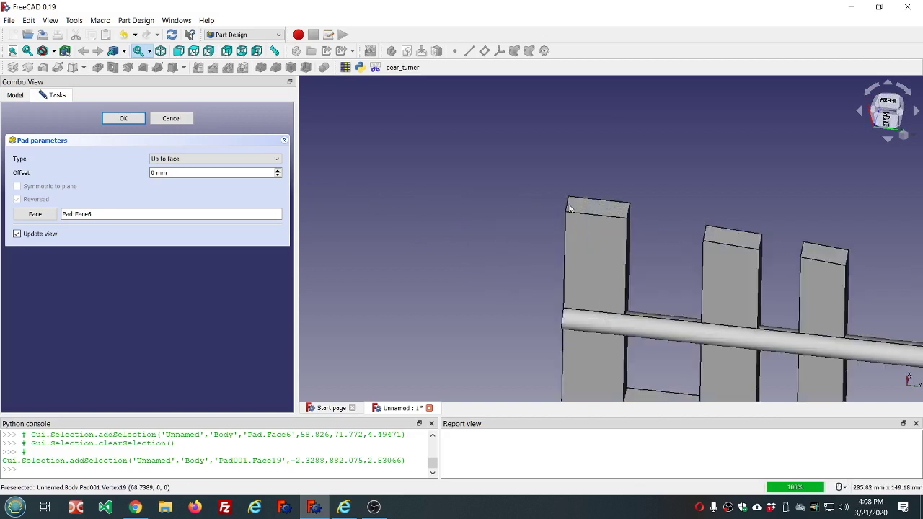
pyautogui.scroll(-3, 606, 210)
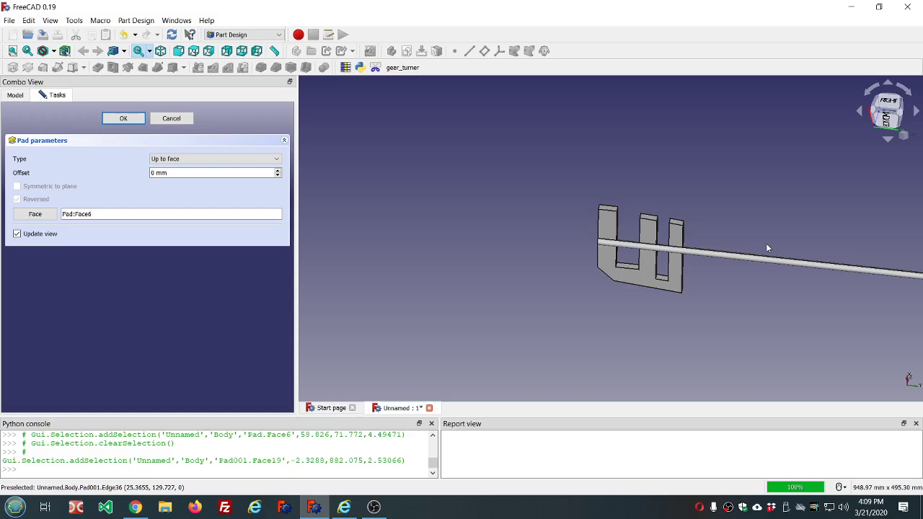
pyautogui.scroll(-5, 766, 247)
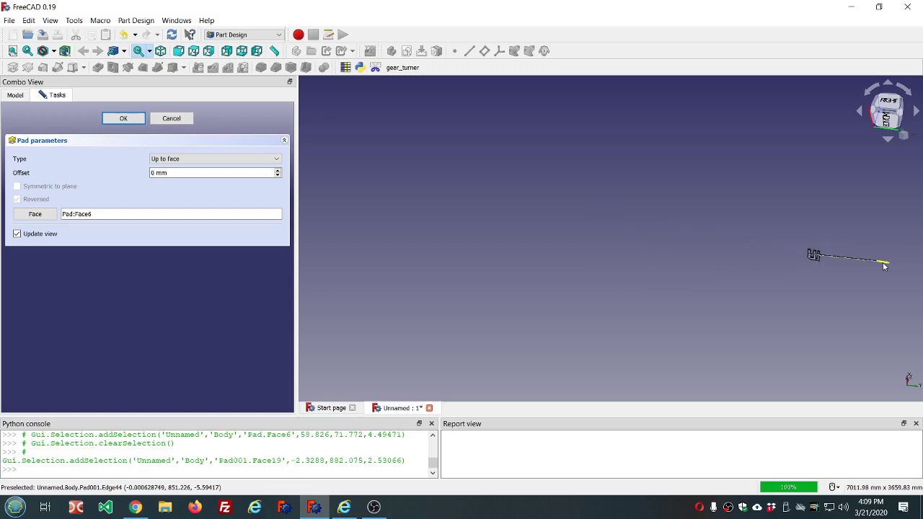
pyautogui.scroll(4, 872, 264)
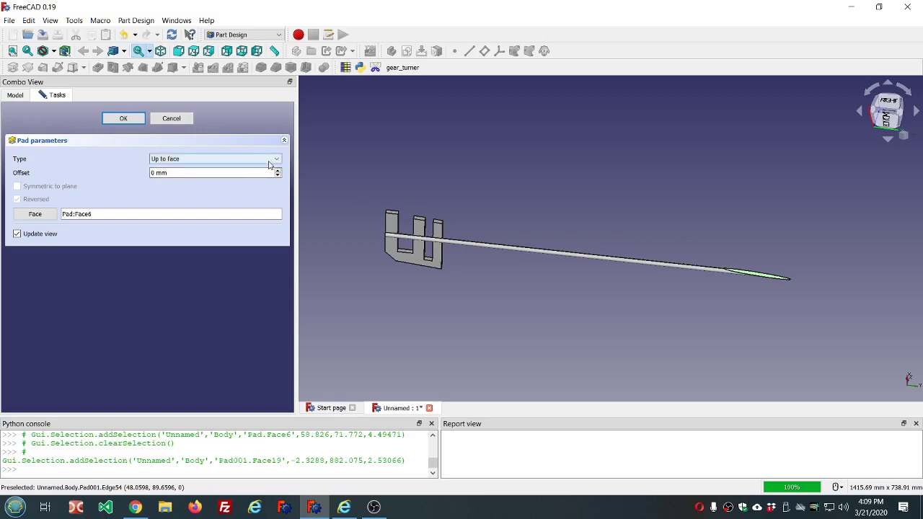
pyautogui.scroll(5, 362, 235)
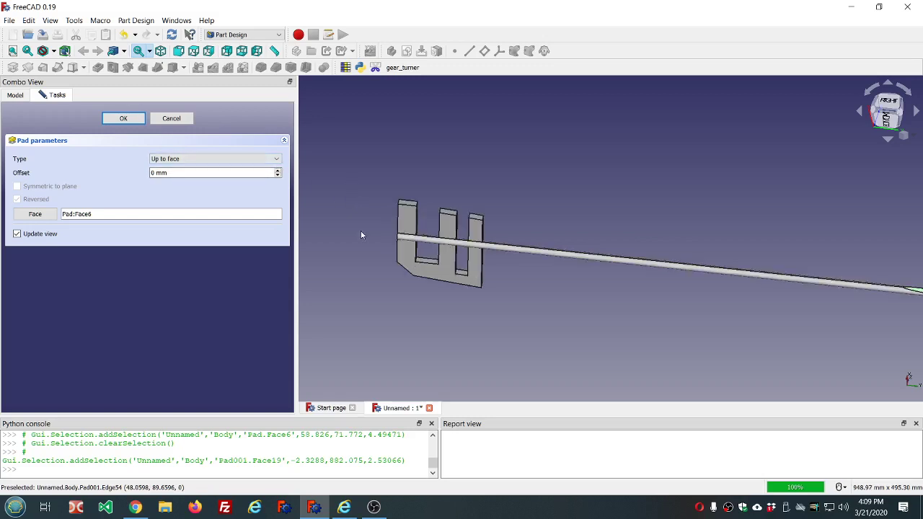
pyautogui.scroll(2, 399, 214)
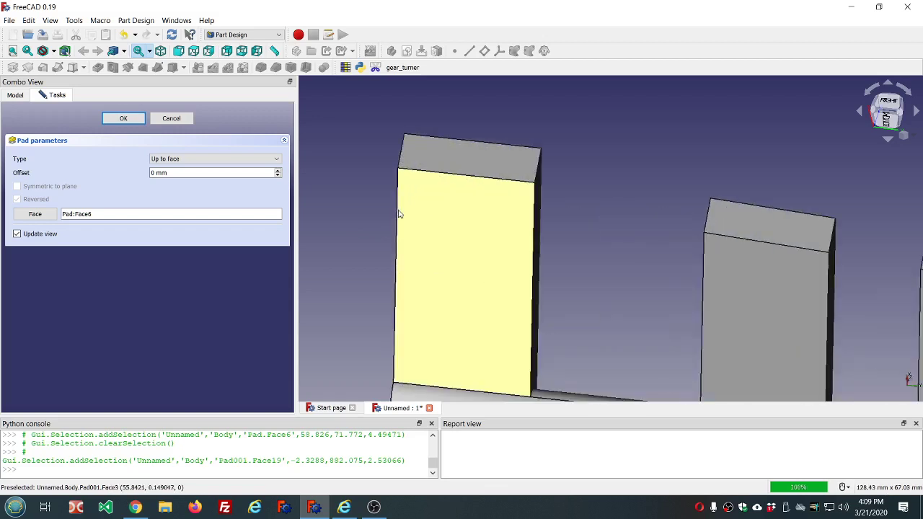
pyautogui.scroll(-7, 400, 213)
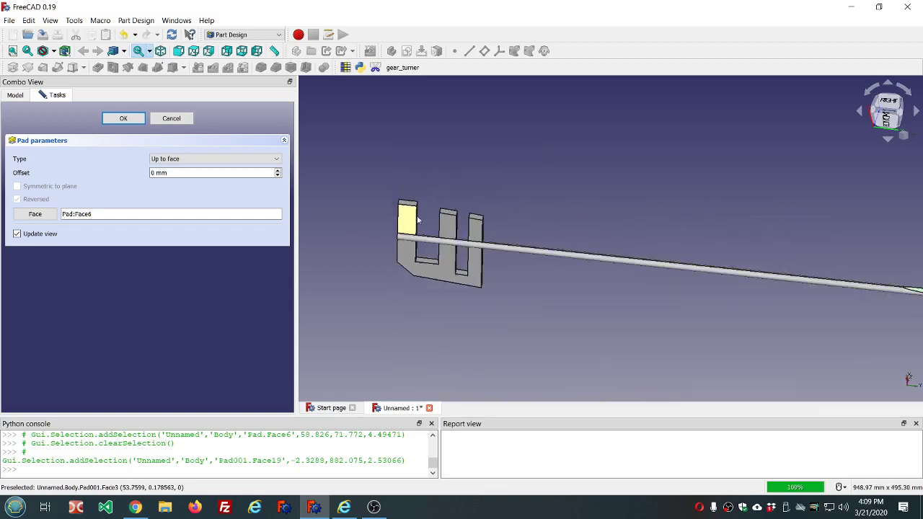
pyautogui.moveTo(549, 241); pyautogui.dragTo(542, 207, button='middle')
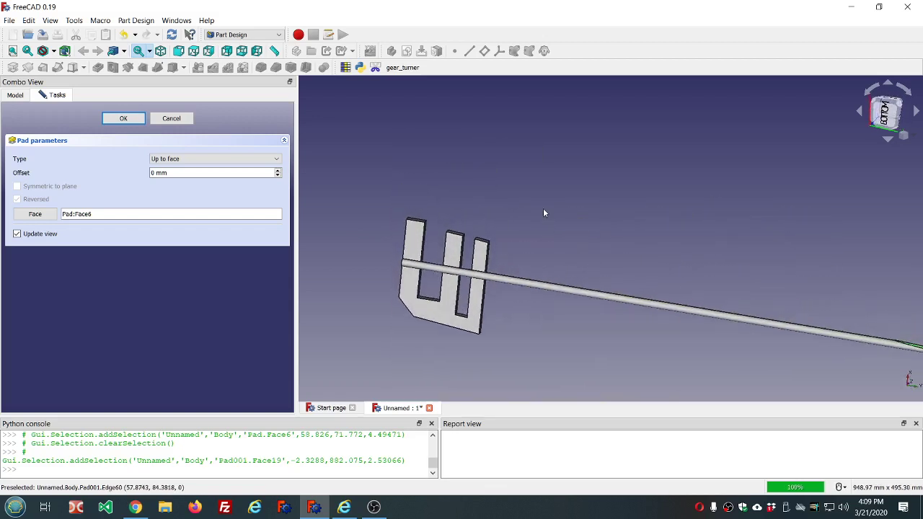
pyautogui.scroll(-5, 542, 208)
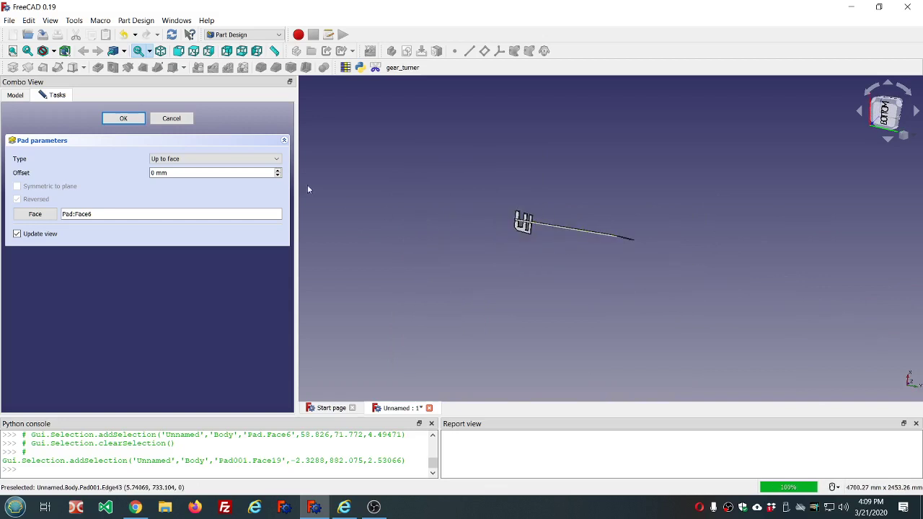
# Step: Keep the pad type as Up to face, reselect its limiting face as the last tooth's outer side face, and accept the pad
pyautogui.click(278, 160)
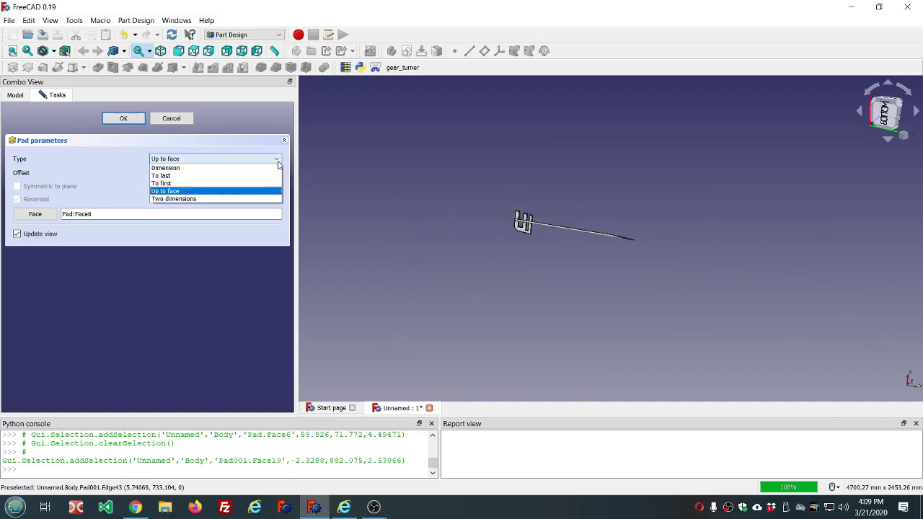
pyautogui.click(229, 191)
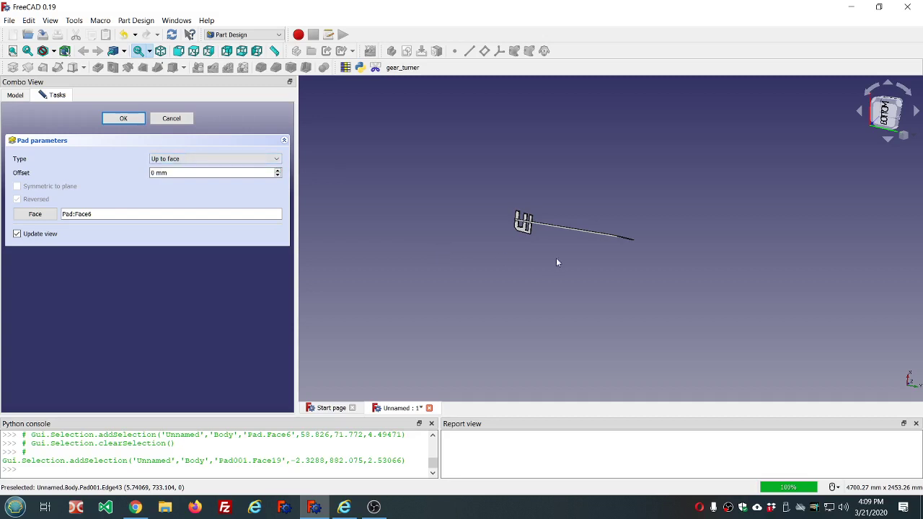
pyautogui.moveTo(555, 257); pyautogui.dragTo(493, 247, button='middle')
pyautogui.scroll(5, 548, 216)
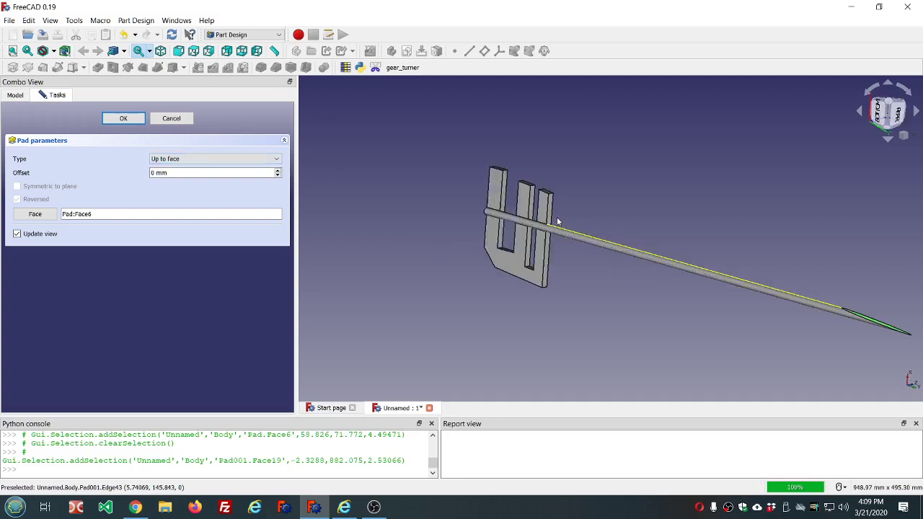
pyautogui.click(549, 220)
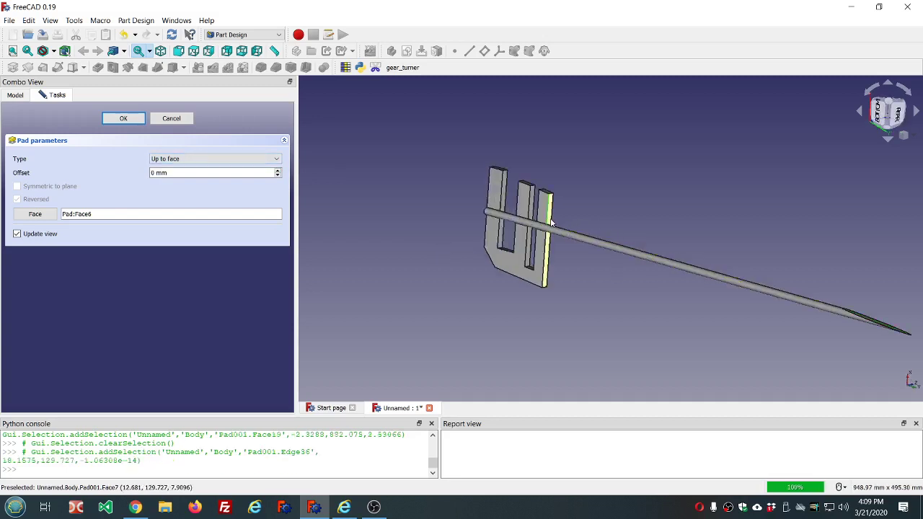
pyautogui.click(550, 224)
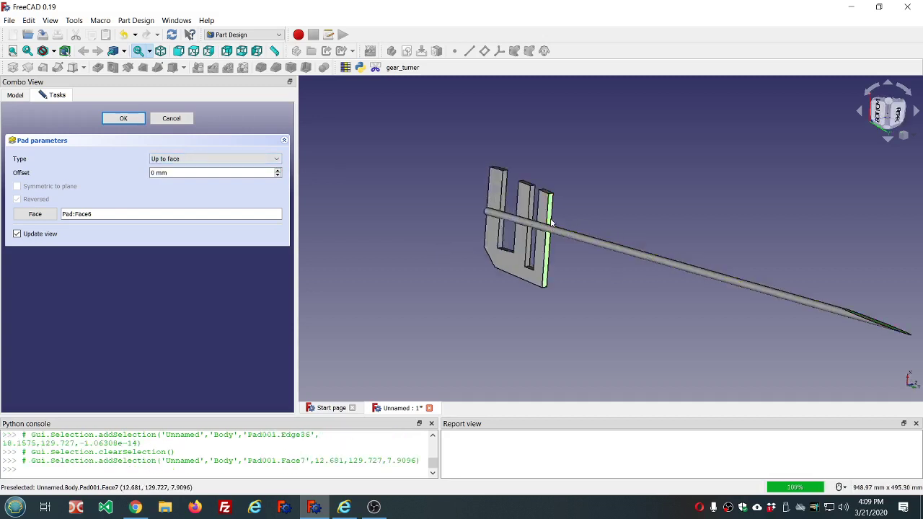
pyautogui.click(42, 214)
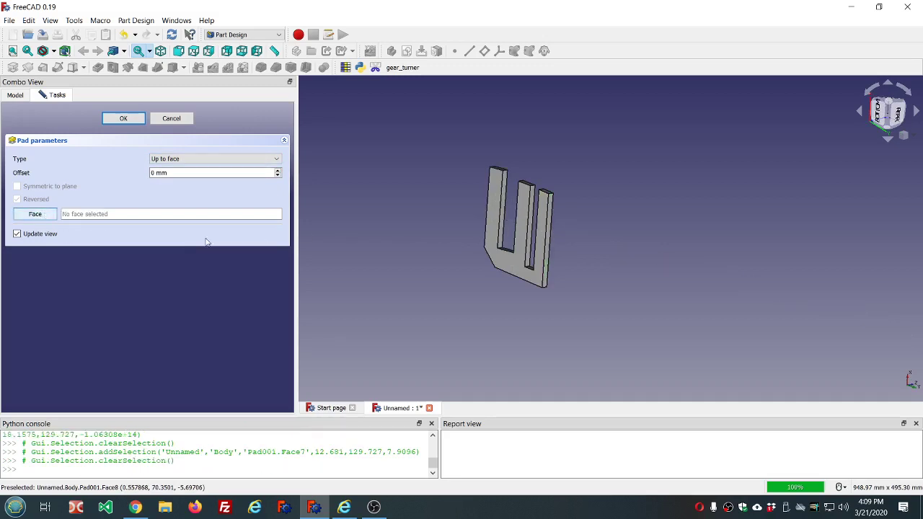
pyautogui.click(549, 240)
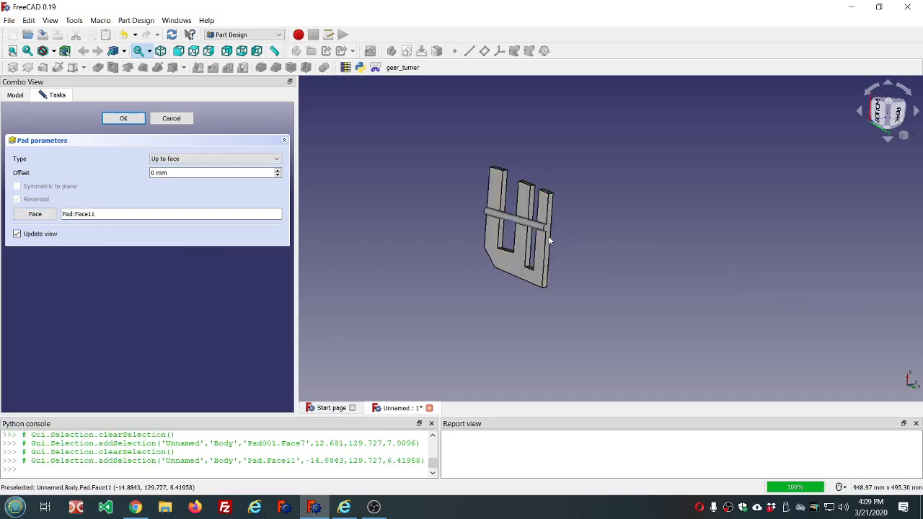
pyautogui.scroll(4, 549, 240)
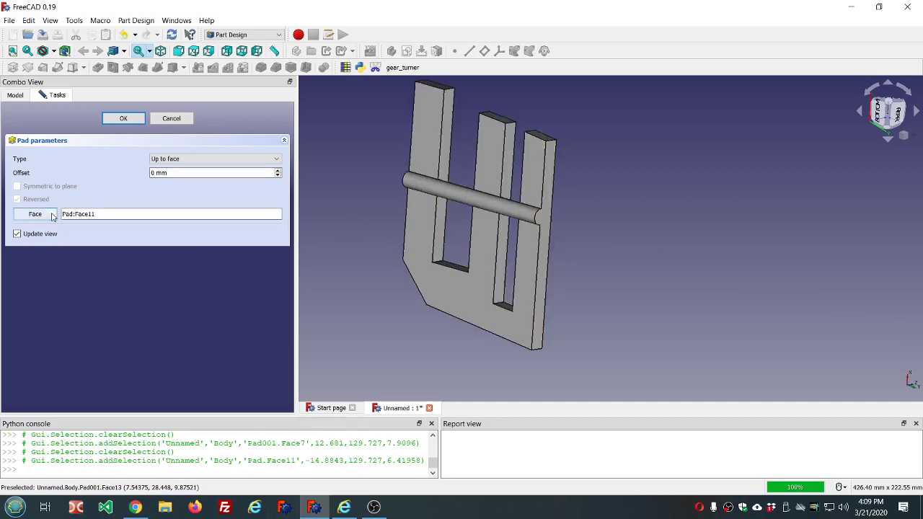
pyautogui.click(123, 118)
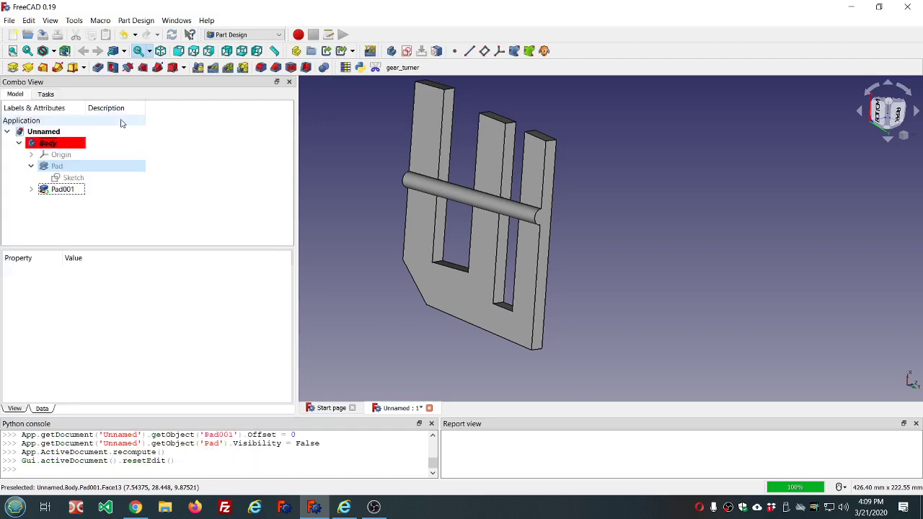
# Step: Check the circular pad's Up To Face reference and open the comb pad's base sketch for editing
pyautogui.click(43, 191)
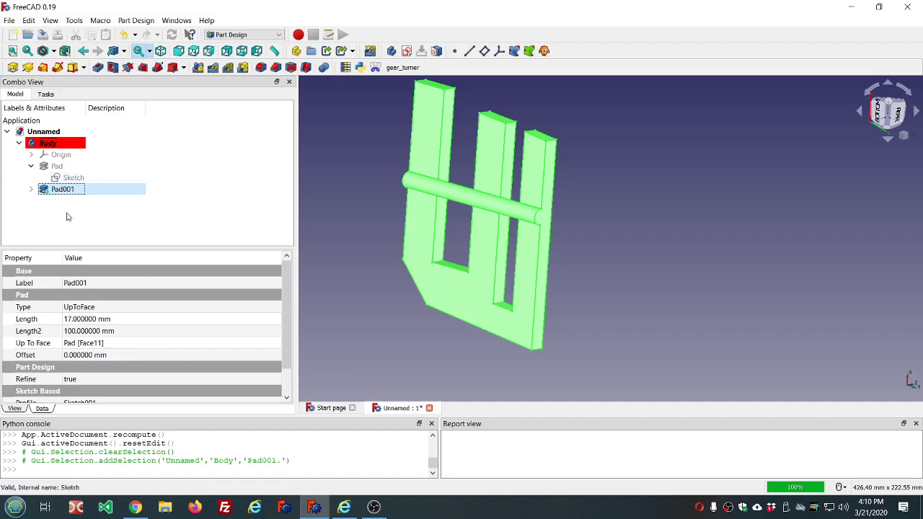
pyautogui.click(66, 183)
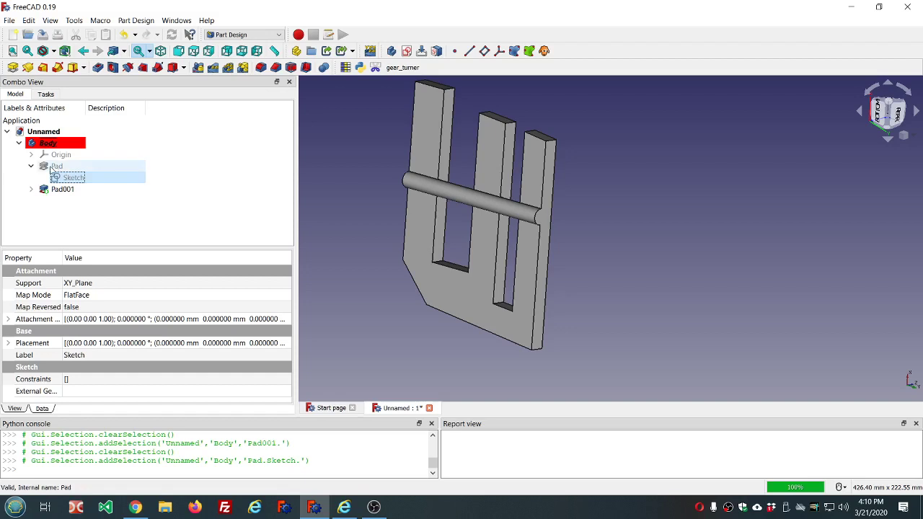
pyautogui.click(60, 189)
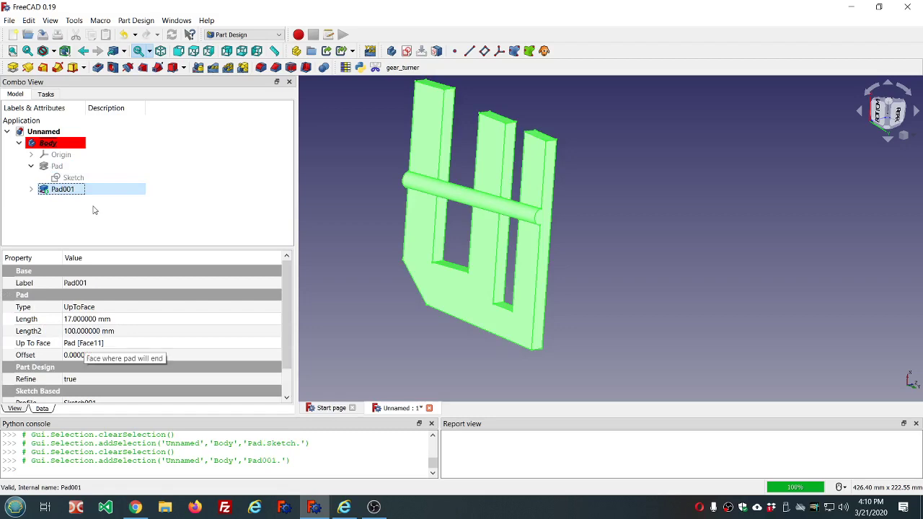
pyautogui.click(64, 169)
pyautogui.doubleClick(71, 178)
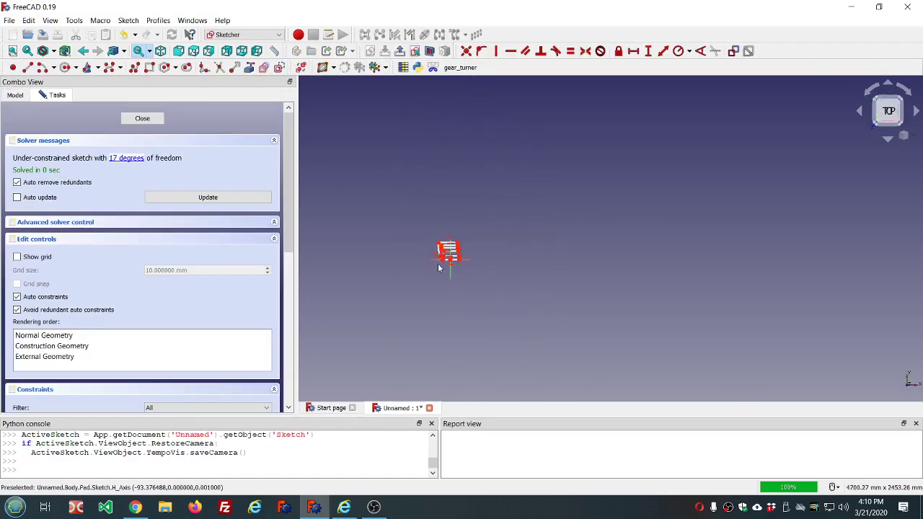
pyautogui.scroll(5, 468, 207)
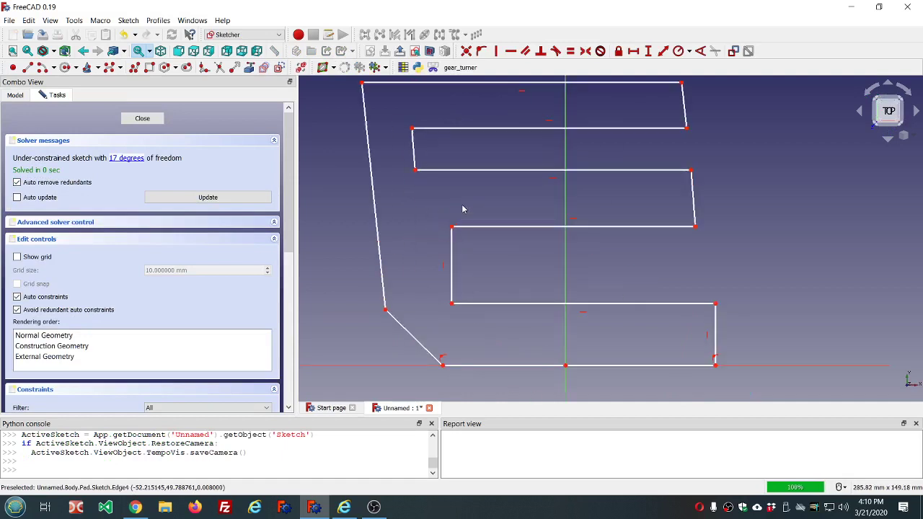
pyautogui.scroll(-2, 465, 206)
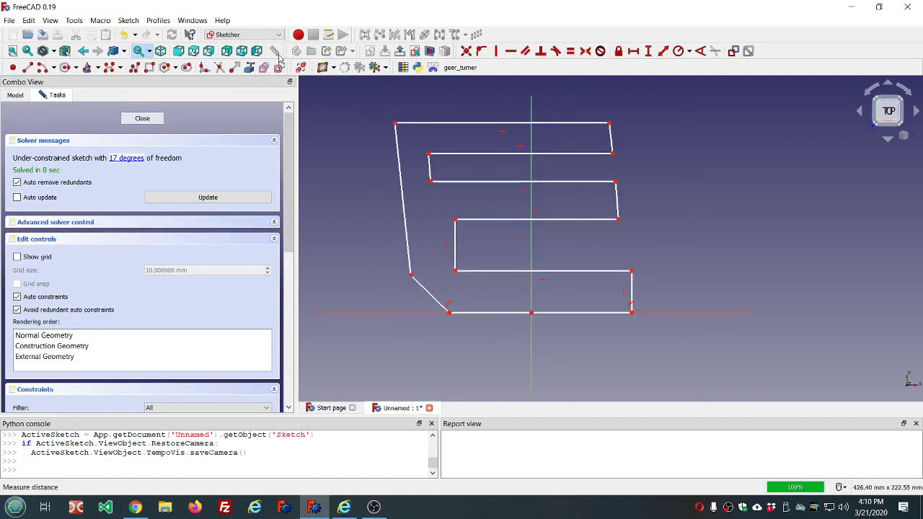
# Step: Fillet the comb sketch's four slot-bottom corners, two middle-tooth tip corners... and the slanted corner of the base, then close the sketch
pyautogui.click(204, 67)
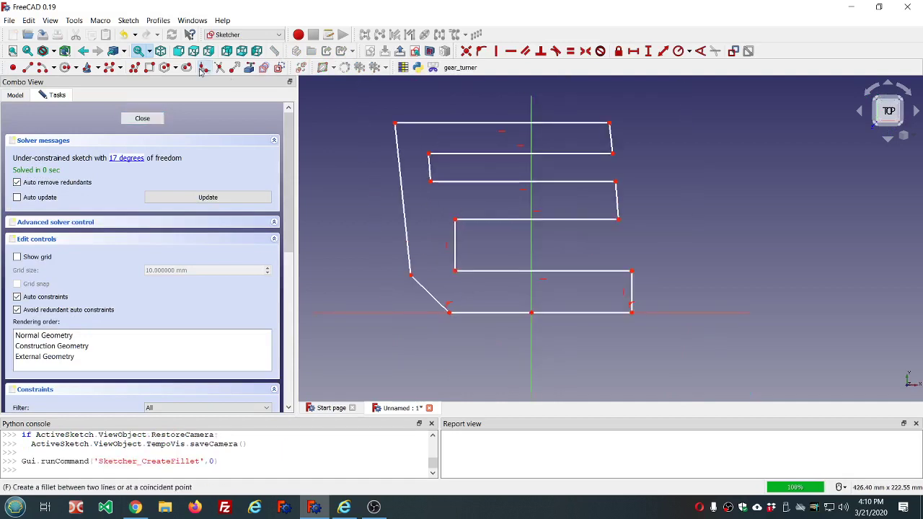
pyautogui.click(428, 155)
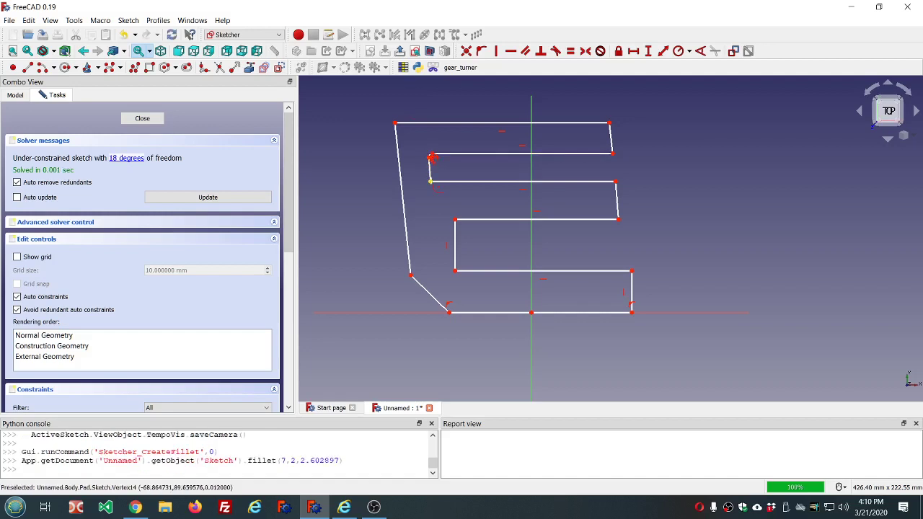
pyautogui.click(431, 181)
pyautogui.click(616, 181)
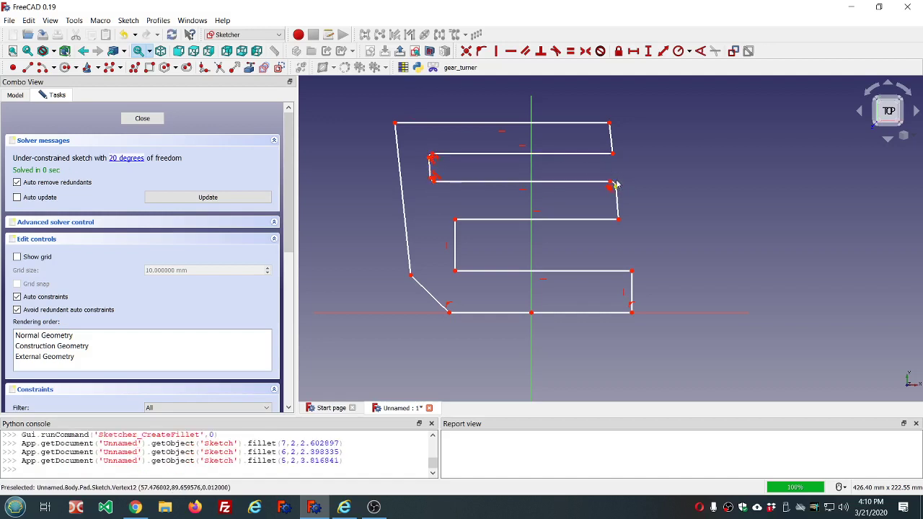
pyautogui.click(618, 219)
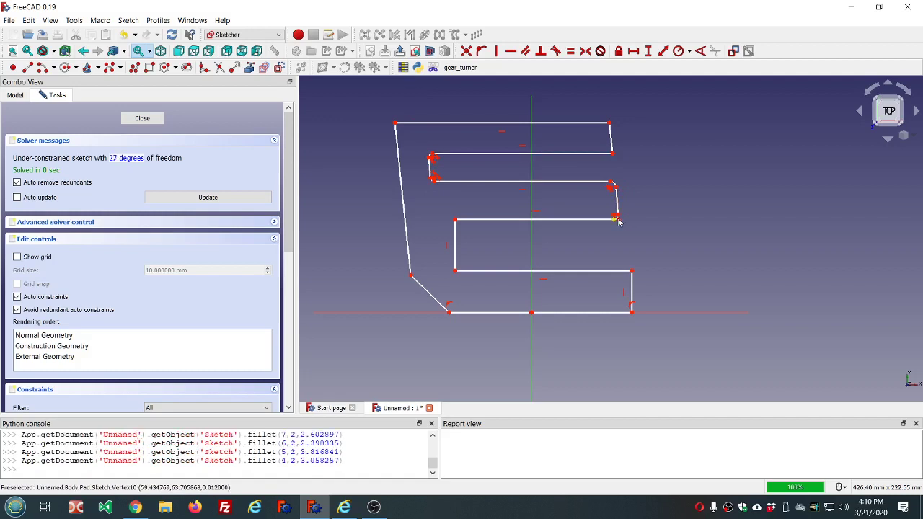
pyautogui.click(455, 221)
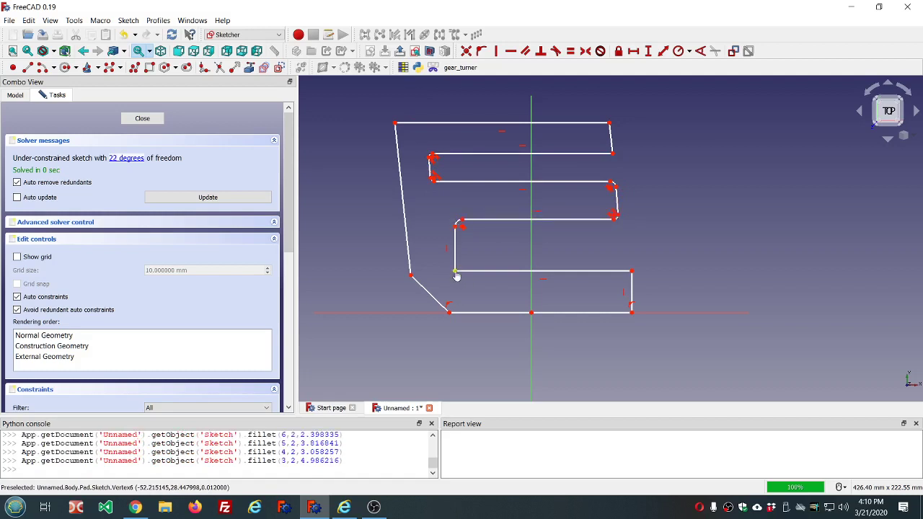
pyautogui.click(455, 271)
pyautogui.click(410, 274)
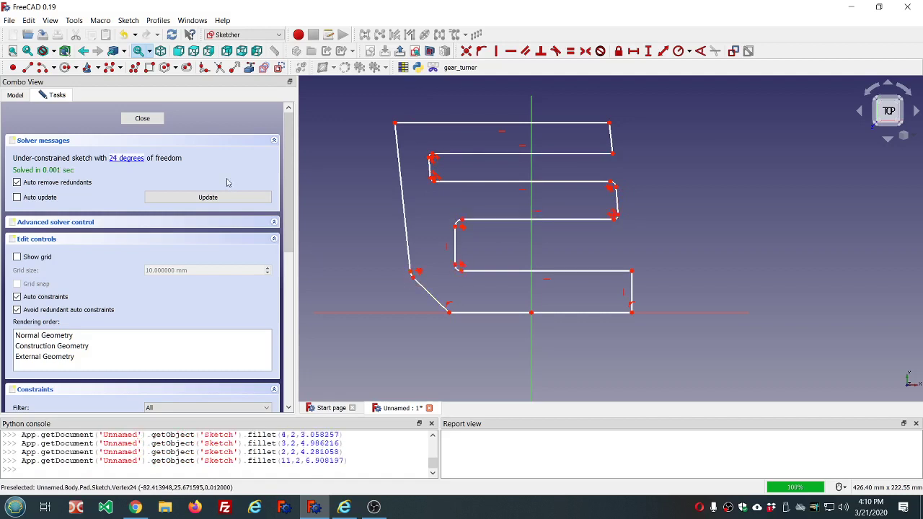
pyautogui.click(142, 117)
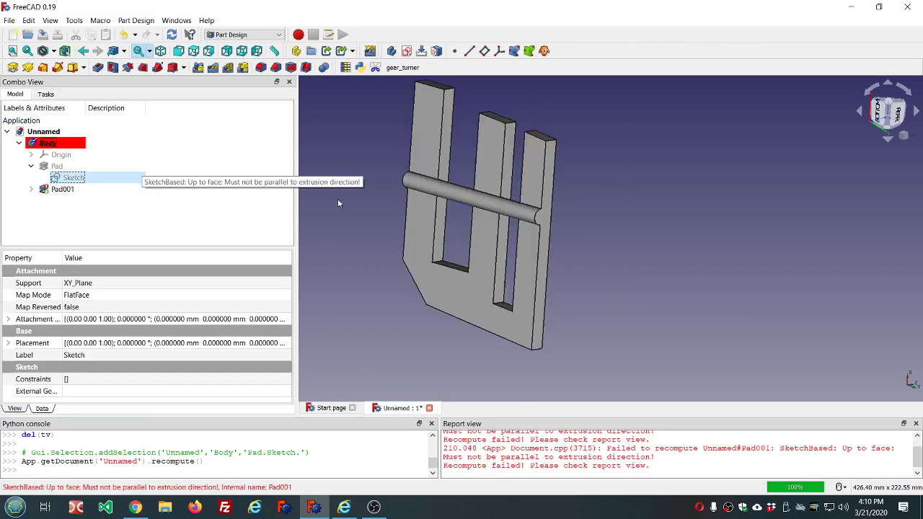
# Step: Show the comb pad in place of the circular pad and examine its filleted corners
pyautogui.moveTo(573, 183); pyautogui.dragTo(608, 184, button='middle')
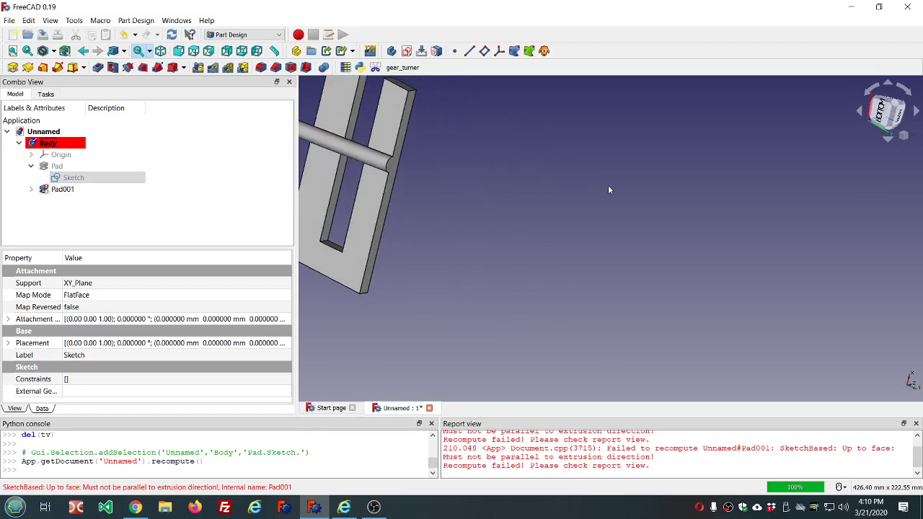
pyautogui.scroll(-10, 607, 184)
pyautogui.scroll(5, 520, 156)
pyautogui.scroll(-4, 685, 194)
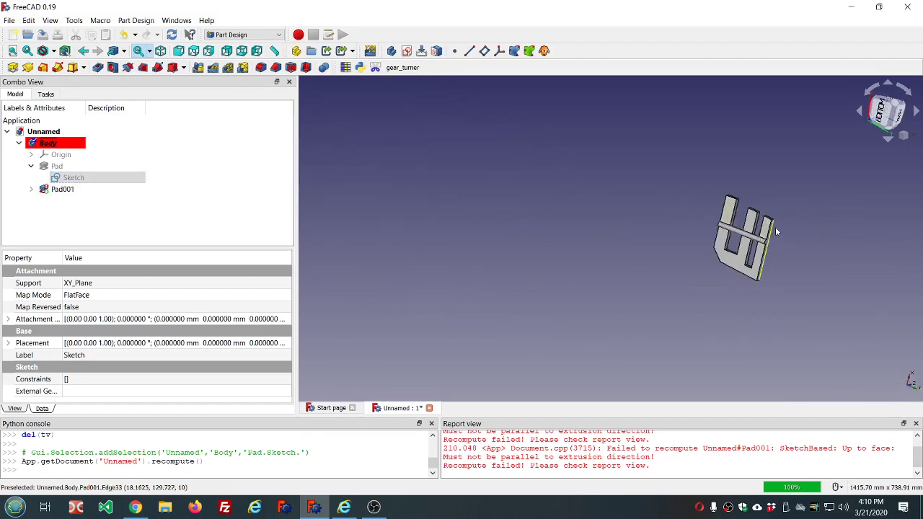
pyautogui.scroll(5, 774, 226)
pyautogui.scroll(-2, 776, 231)
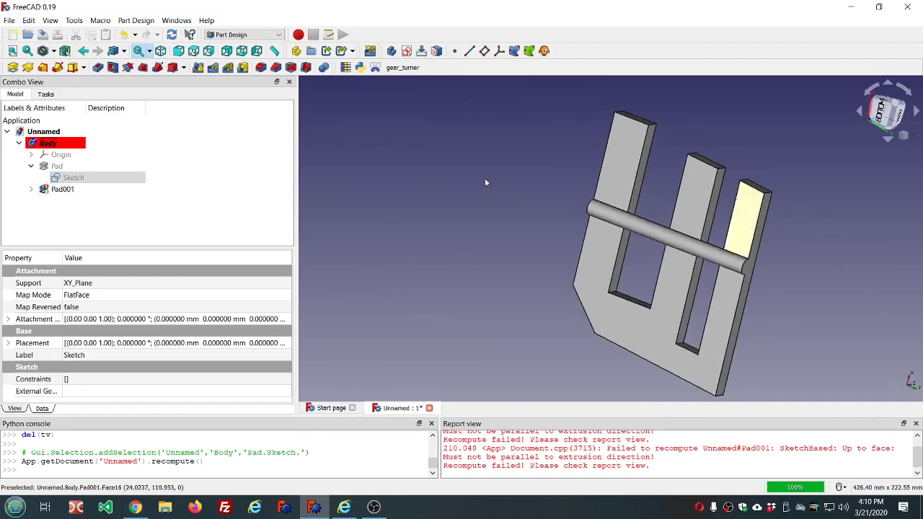
pyautogui.click(57, 166)
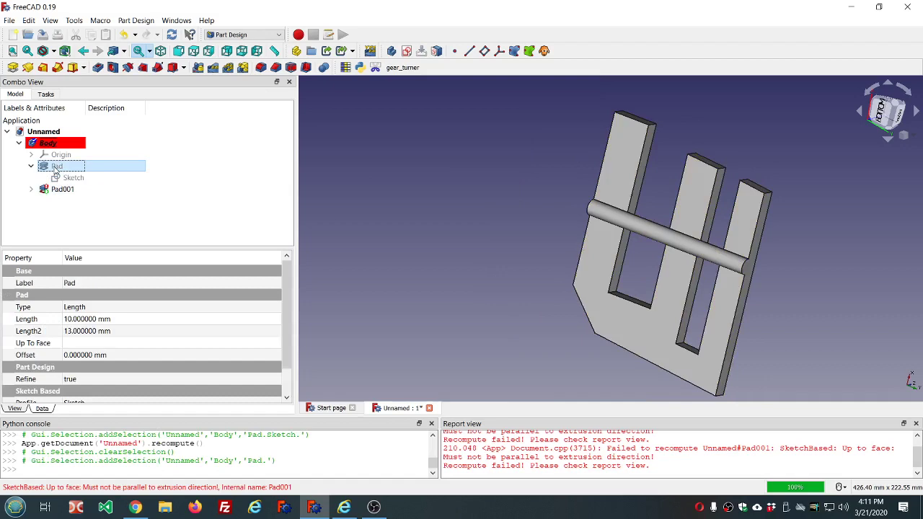
pyautogui.press('space')
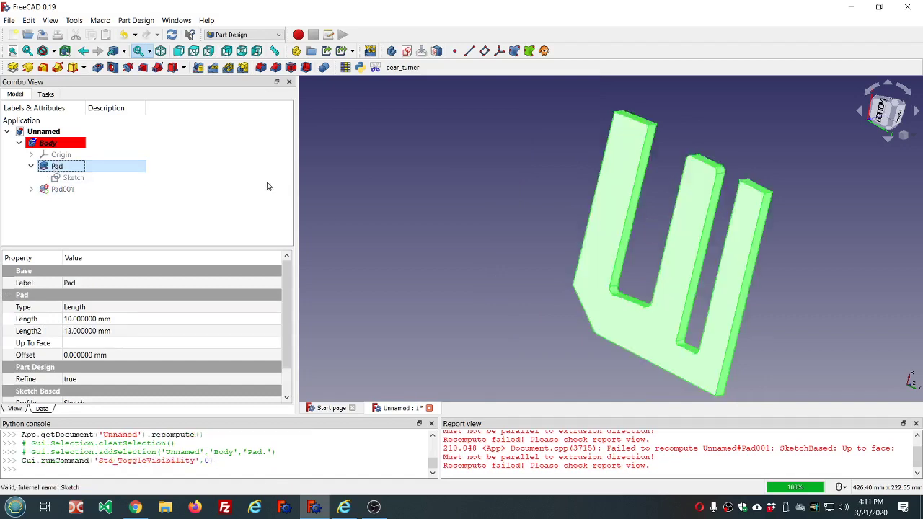
pyautogui.click(357, 183)
pyautogui.moveTo(418, 196); pyautogui.dragTo(441, 202, button='middle')
pyautogui.middleClick(443, 201)
pyautogui.scroll(-4, 440, 202)
pyautogui.scroll(2, 459, 198)
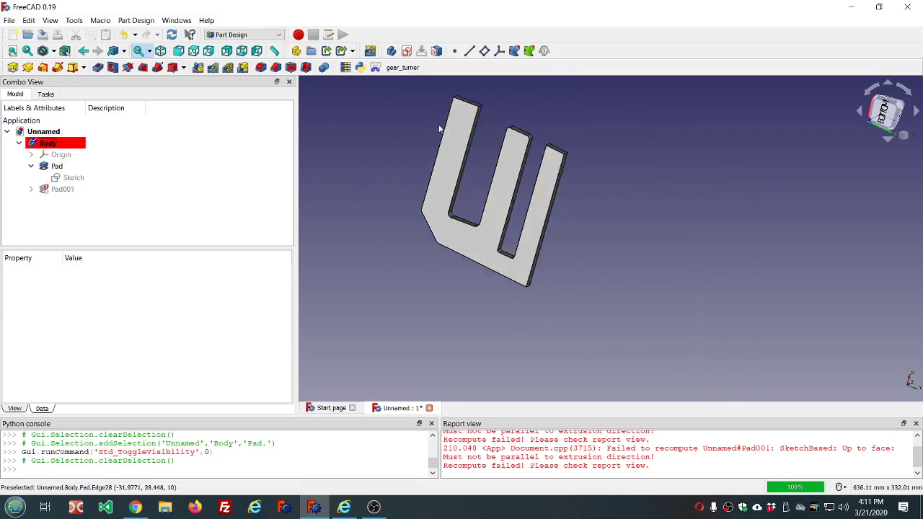
# Step: Make the circular pad visible again and recompute the document
pyautogui.click(82, 191)
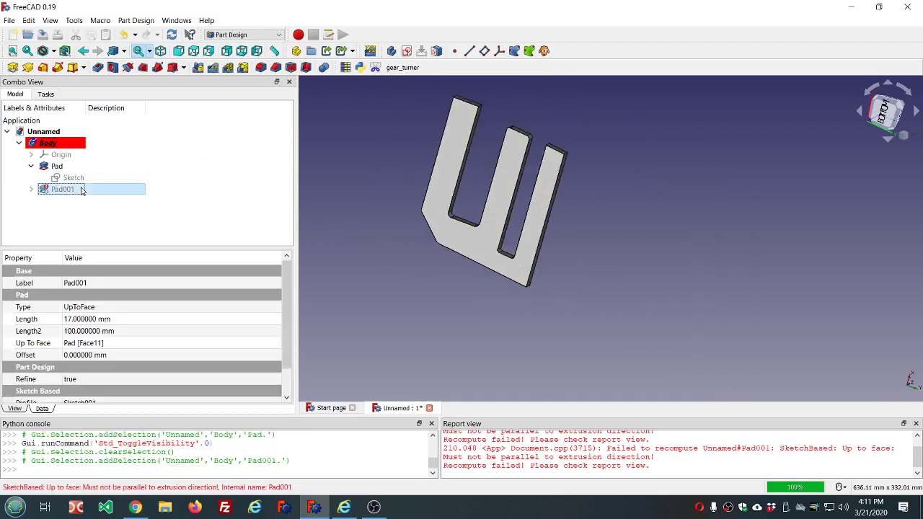
pyautogui.press('space')
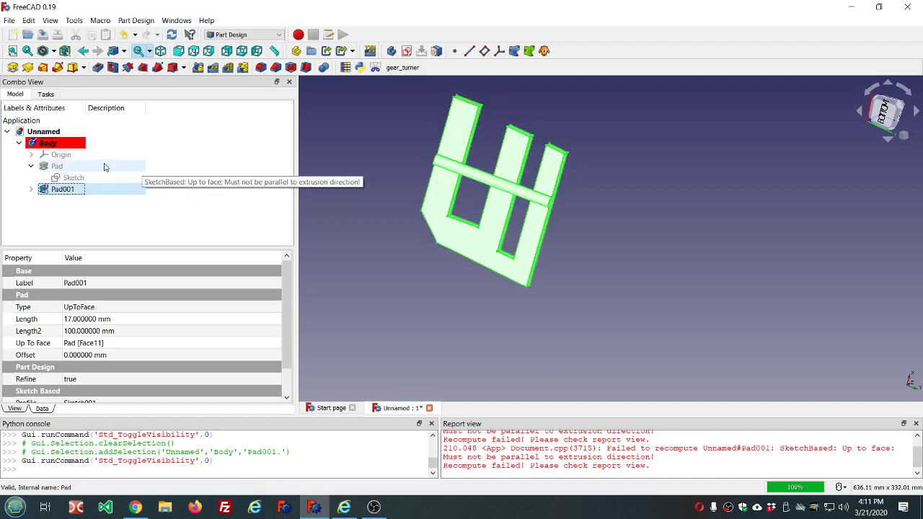
pyautogui.hotkey('ctrl', 'r')
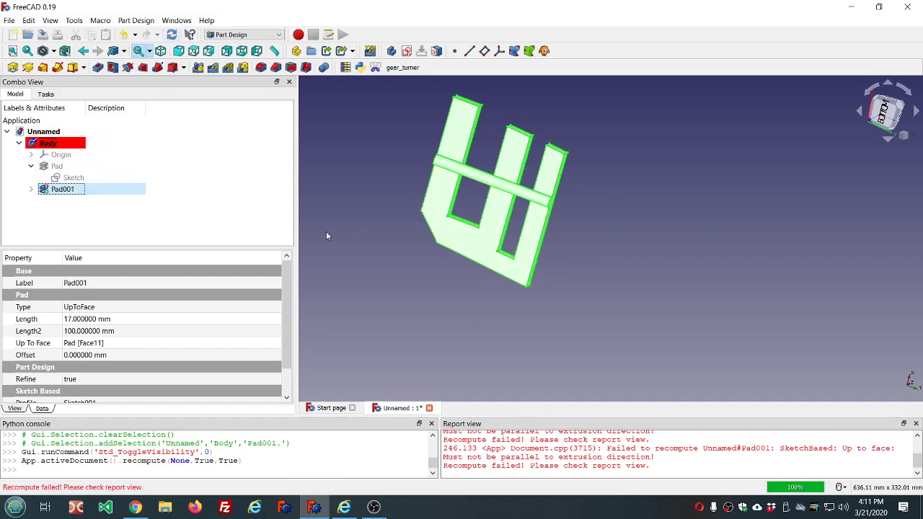
# Step: Show the comb pad in place of the circular pad, together with the circular pad's profile sketch
pyautogui.click(71, 170)
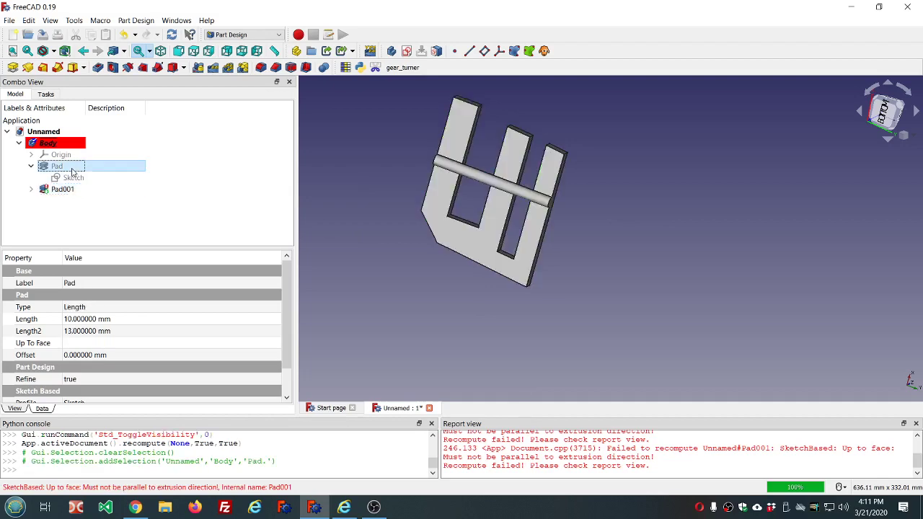
pyautogui.press('space')
pyautogui.click(612, 220)
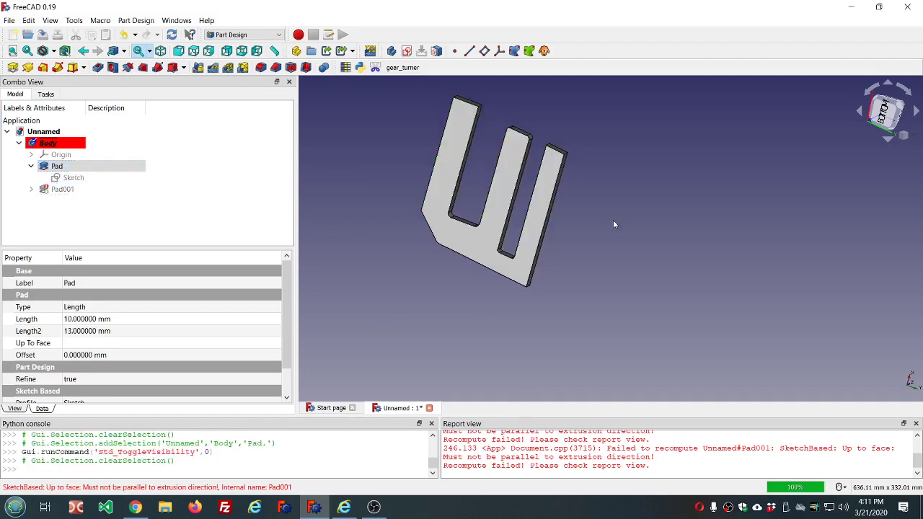
pyautogui.moveTo(613, 224); pyautogui.dragTo(588, 205, button='middle')
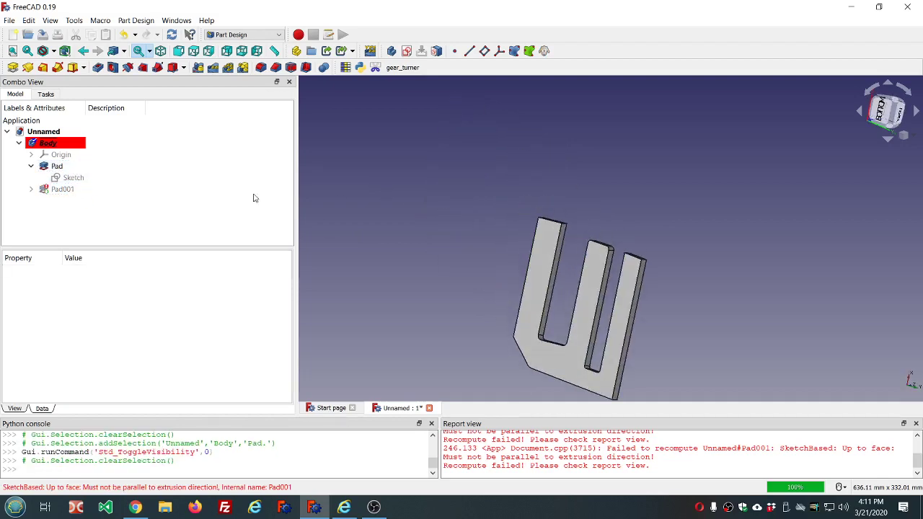
pyautogui.click(52, 190)
pyautogui.click(31, 189)
pyautogui.click(78, 200)
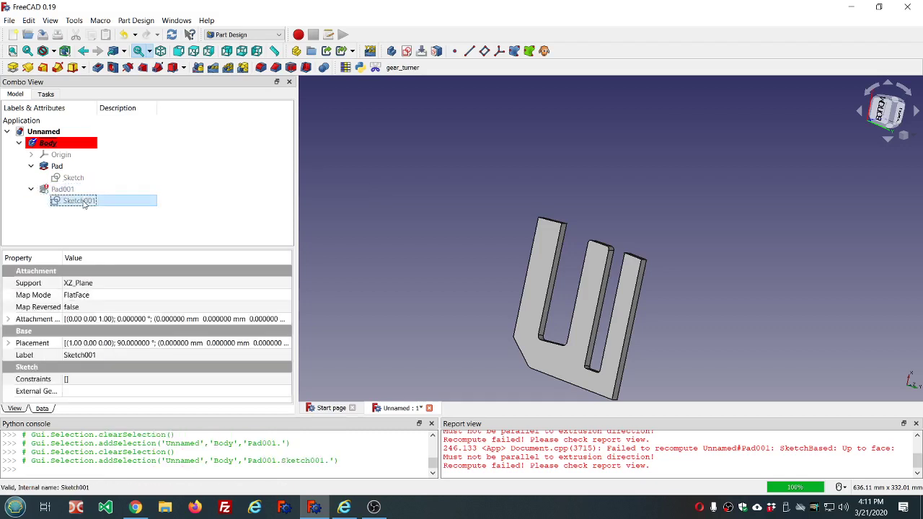
pyautogui.press('space')
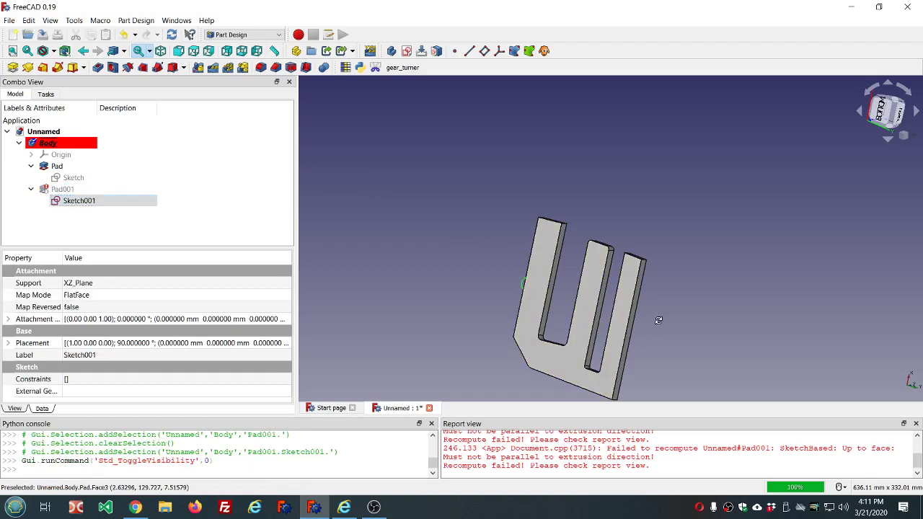
# Step: Check the face numbers of the widest tooth's tip face and the last tooth's outer side face on the comb pad
pyautogui.moveTo(658, 319); pyautogui.dragTo(583, 286, button='middle')
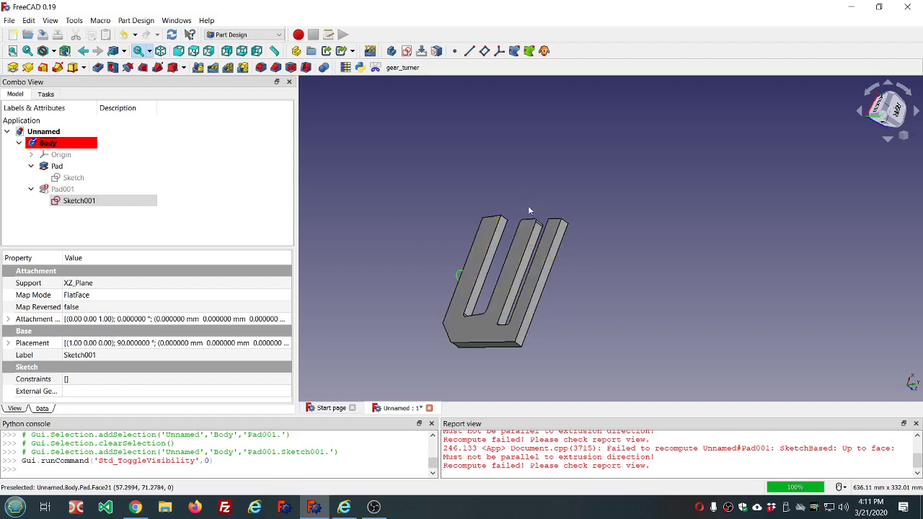
pyautogui.moveTo(528, 206); pyautogui.dragTo(540, 239, button='middle')
pyautogui.scroll(-6, 540, 239)
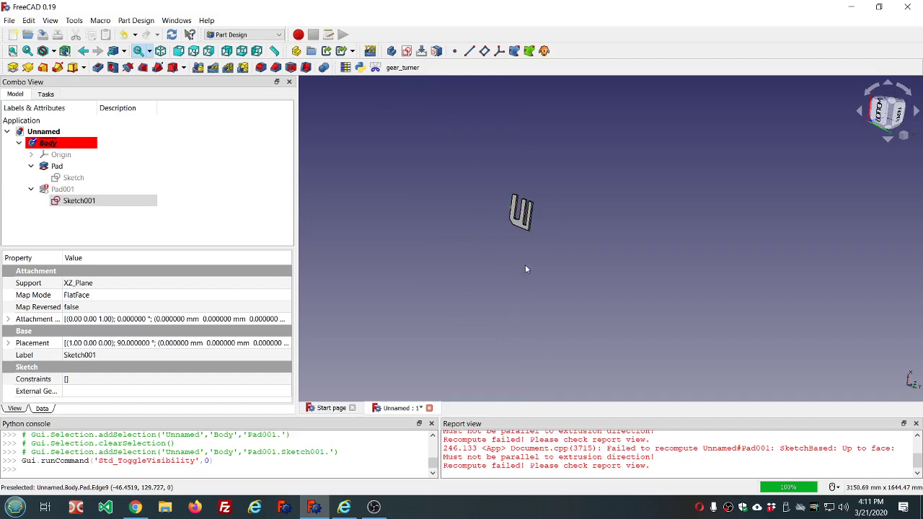
pyautogui.scroll(5, 507, 181)
pyautogui.moveTo(523, 195); pyautogui.dragTo(554, 175, button='middle')
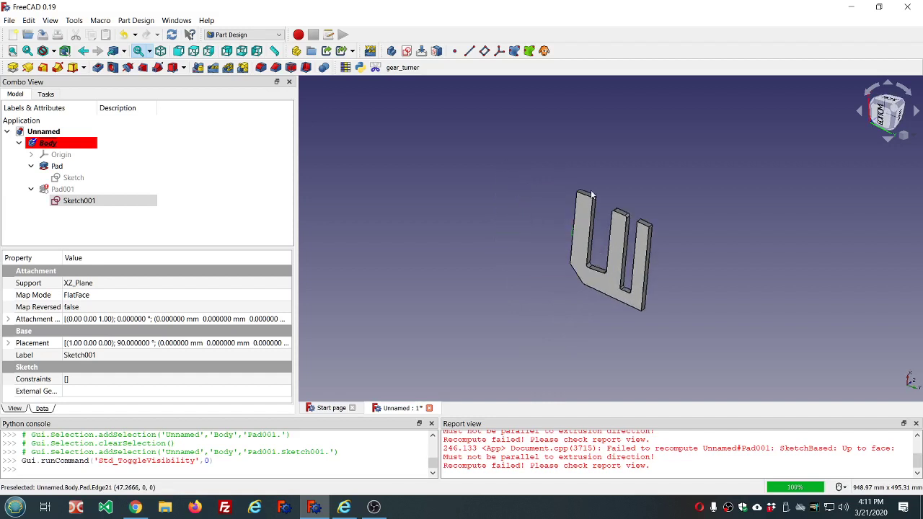
pyautogui.scroll(5, 590, 194)
pyautogui.click(575, 220)
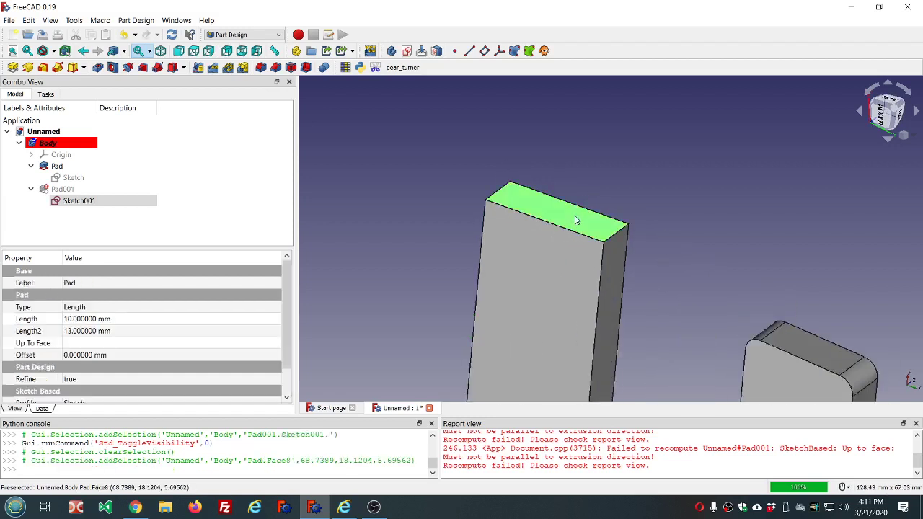
pyautogui.scroll(-3, 576, 220)
pyautogui.scroll(5, 623, 223)
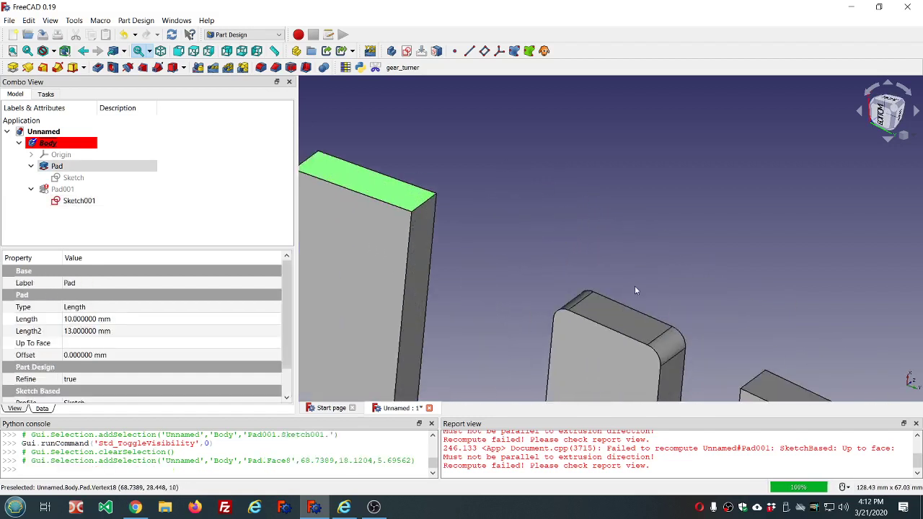
pyautogui.scroll(-4, 635, 290)
pyautogui.moveTo(654, 333); pyautogui.dragTo(631, 311, button='middle')
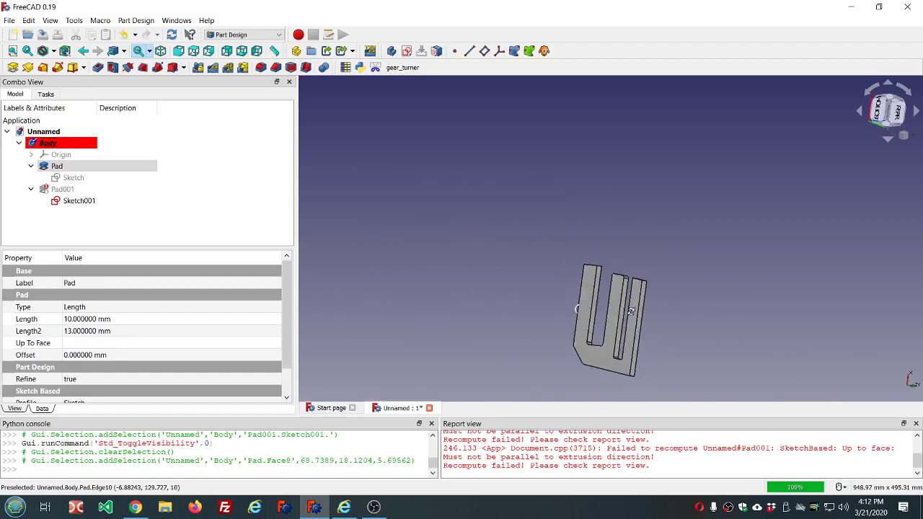
pyautogui.scroll(5, 633, 316)
pyautogui.click(638, 323)
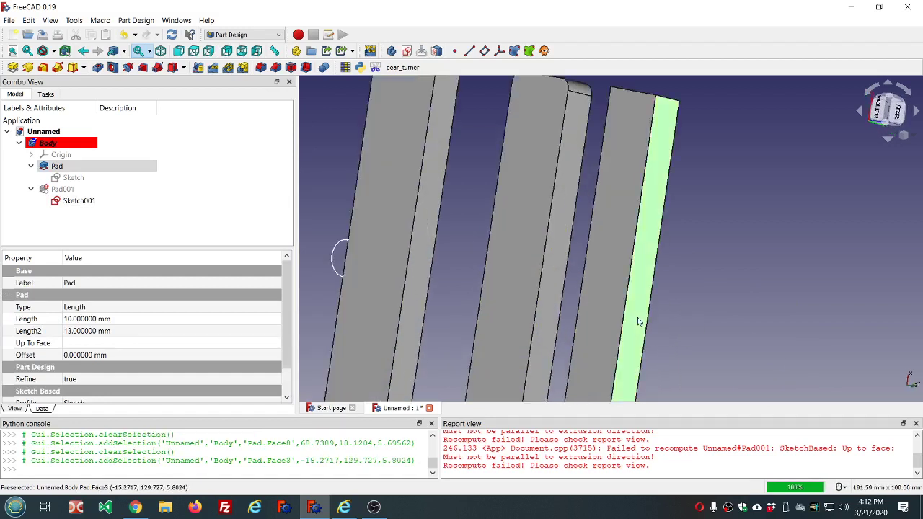
pyautogui.scroll(-4, 638, 323)
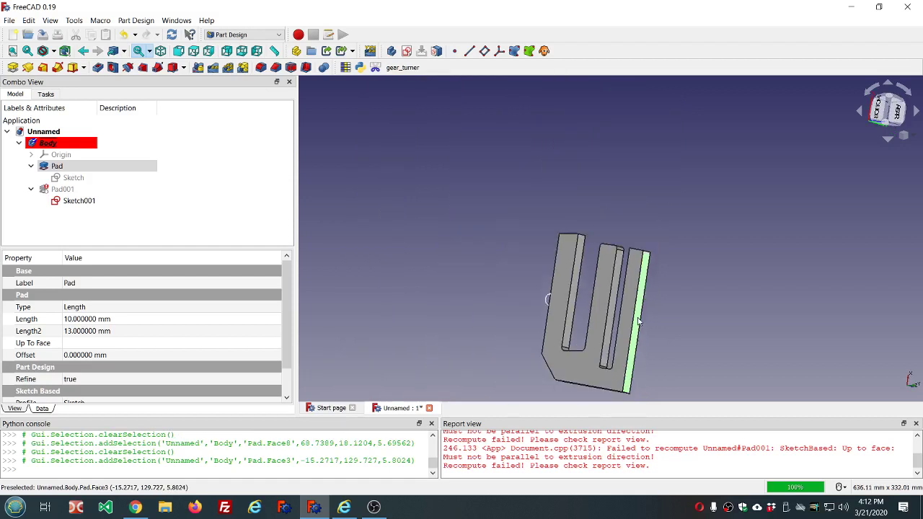
# Step: Check the face numbers of the side faces inside the comb's slots and of the first tooth's outer side face
pyautogui.scroll(4, 643, 377)
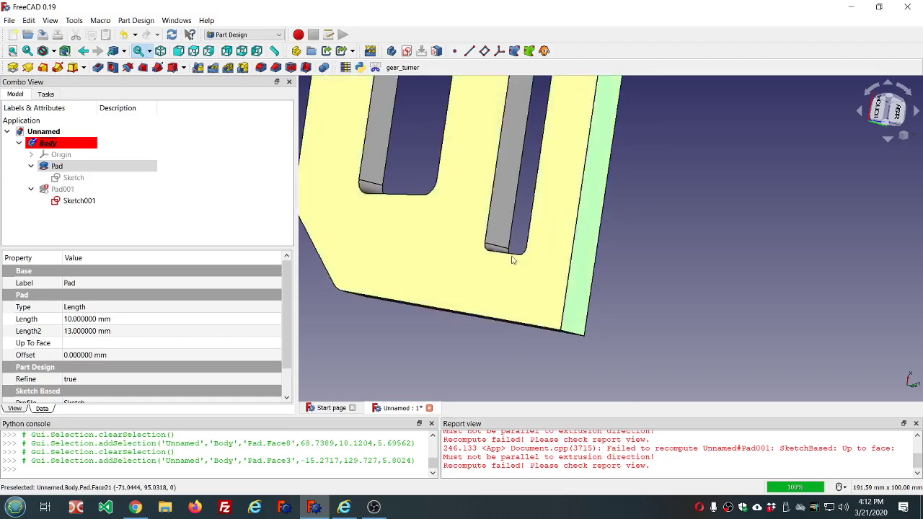
pyautogui.moveTo(512, 260)
pyautogui.mouseDown(button='middle')
pyautogui.moveTo(557, 241)
pyautogui.moveTo(697, 262)
pyautogui.mouseUp(button='middle')
pyautogui.click(555, 246)
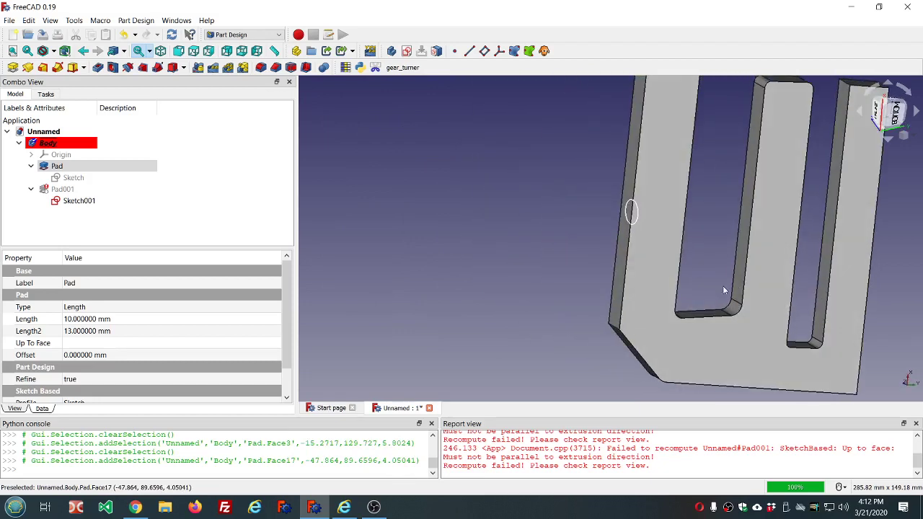
pyautogui.click(825, 249)
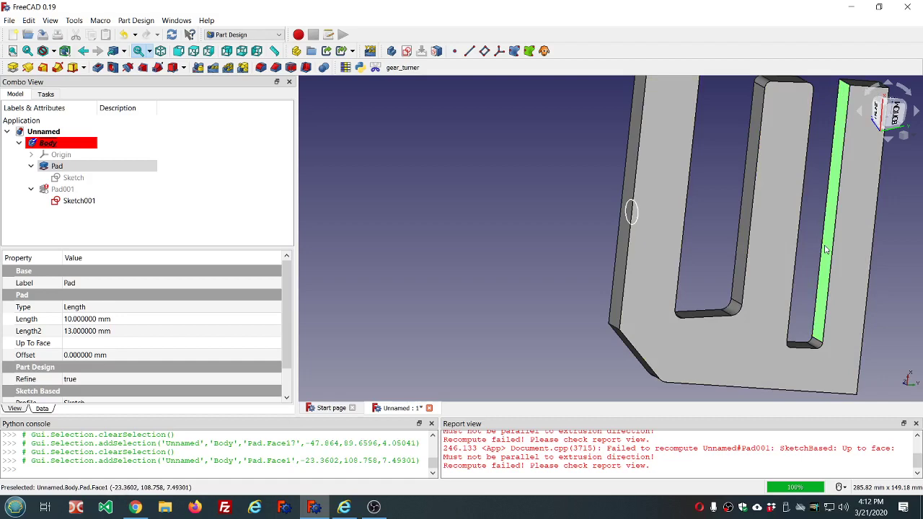
pyautogui.click(744, 231)
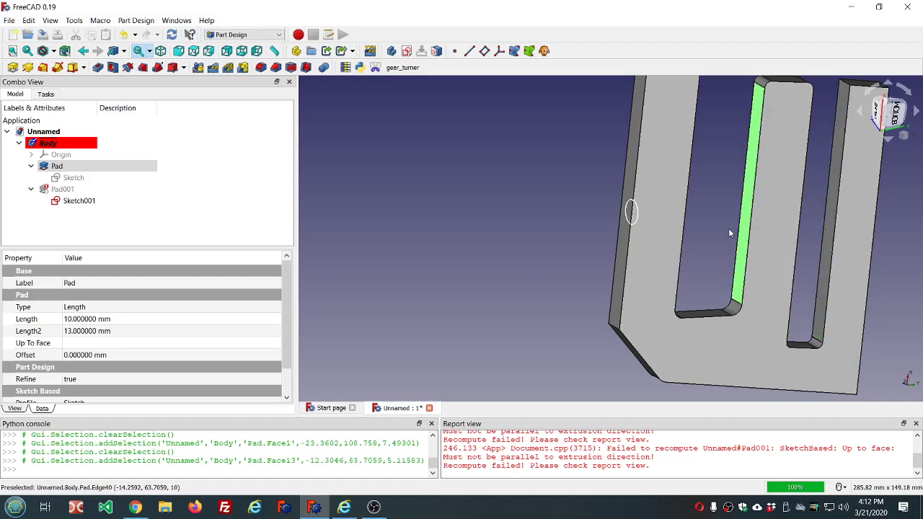
pyautogui.moveTo(744, 231); pyautogui.dragTo(728, 265, button='middle')
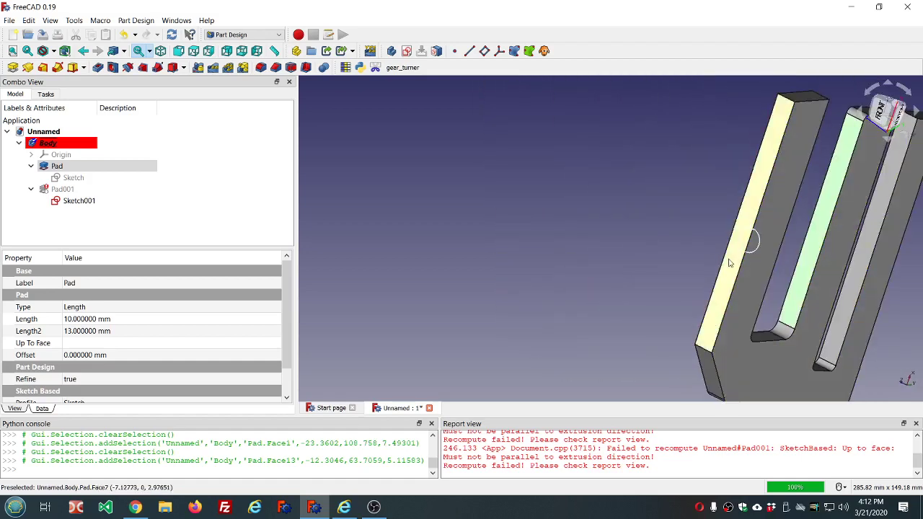
pyautogui.click(726, 269)
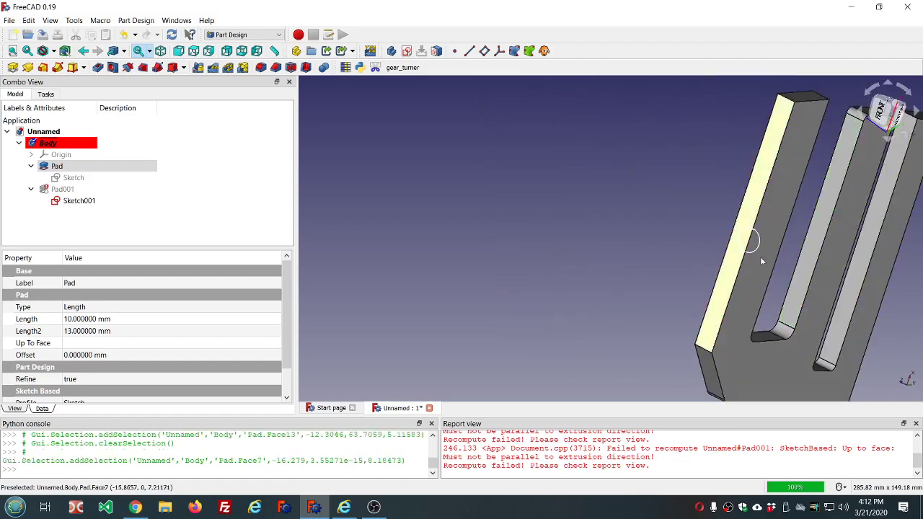
# Step: Check the face numbers of the comb pad's slanted corner face and the wider slot's end face
pyautogui.click(708, 368)
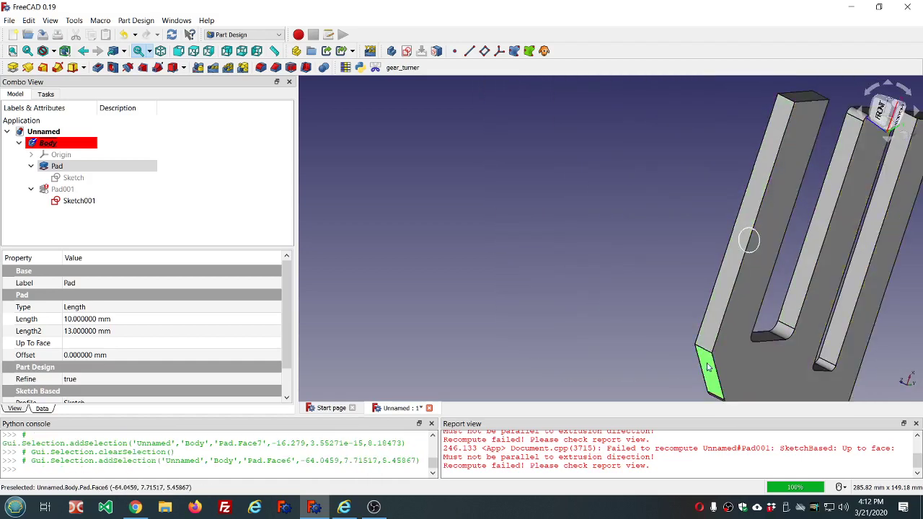
pyautogui.click(768, 337)
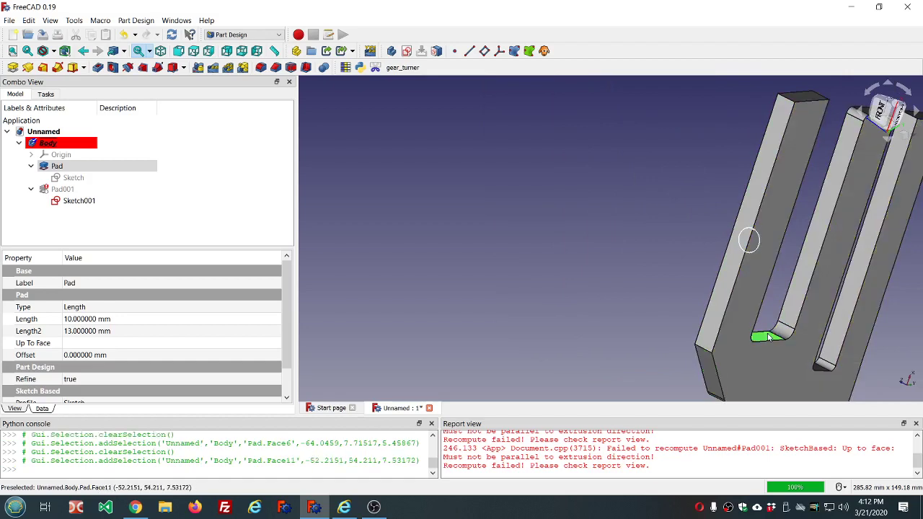
pyautogui.scroll(-4, 770, 337)
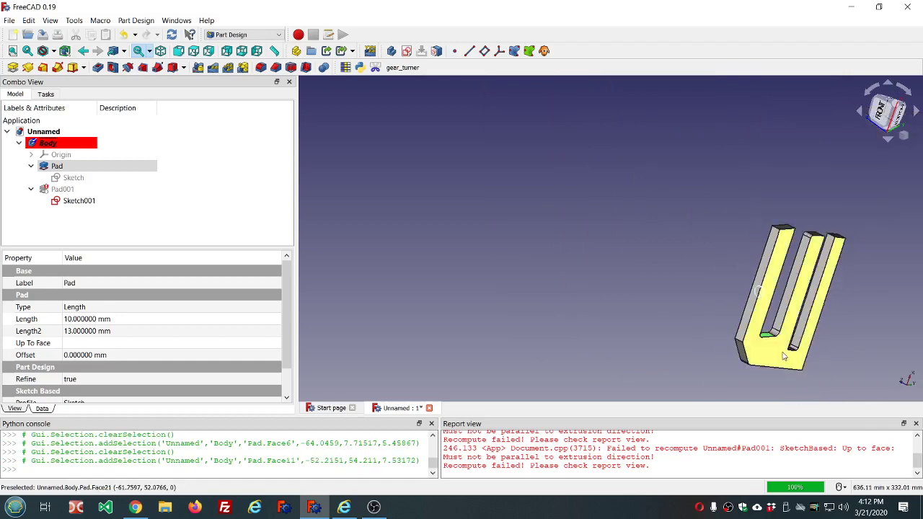
# Step: Examine the comb pad's flat face, slots and fillets around the circular profile sketch from several angles
pyautogui.scroll(6, 783, 354)
pyautogui.moveTo(759, 330); pyautogui.dragTo(648, 307, button='middle')
pyautogui.scroll(-4, 648, 310)
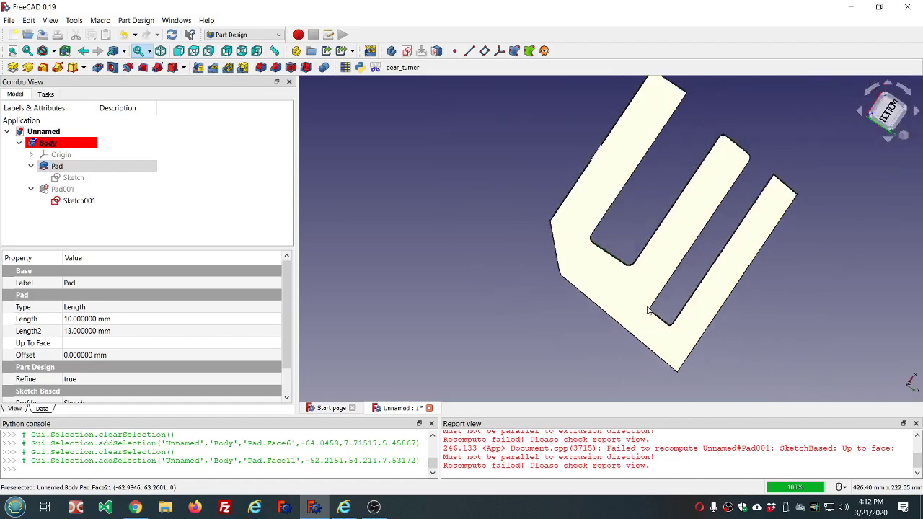
pyautogui.scroll(2, 624, 225)
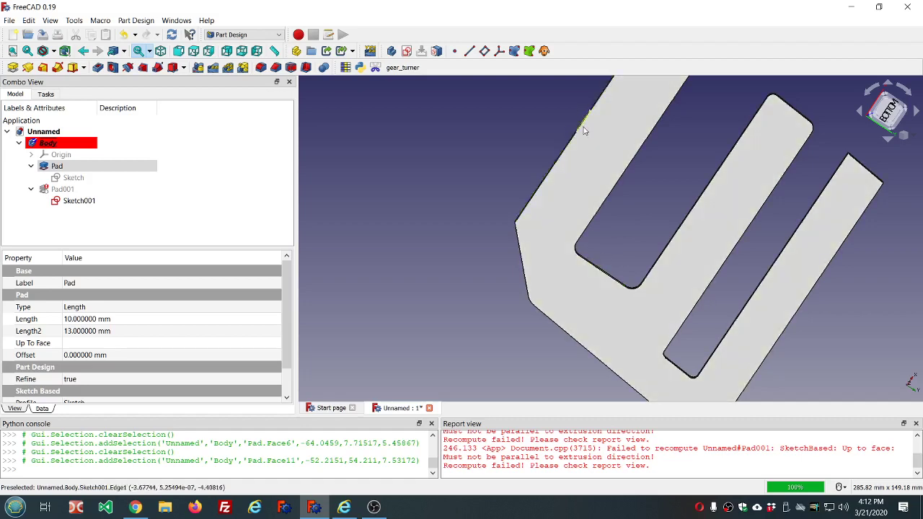
pyautogui.scroll(-4, 602, 281)
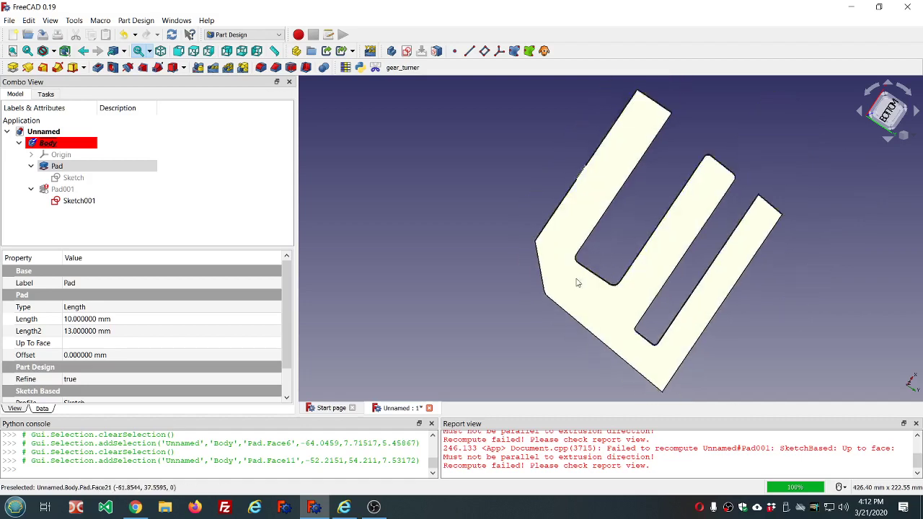
pyautogui.scroll(4, 601, 274)
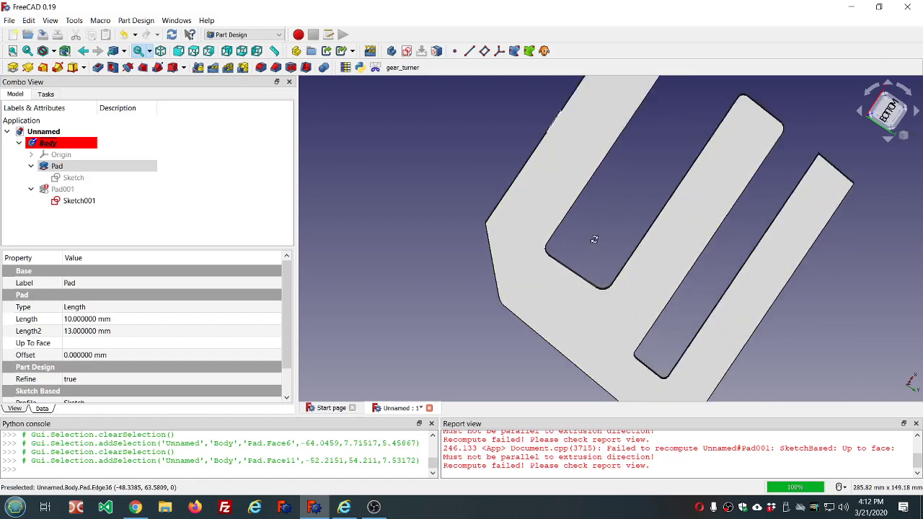
pyautogui.moveTo(594, 240); pyautogui.dragTo(547, 217, button='middle')
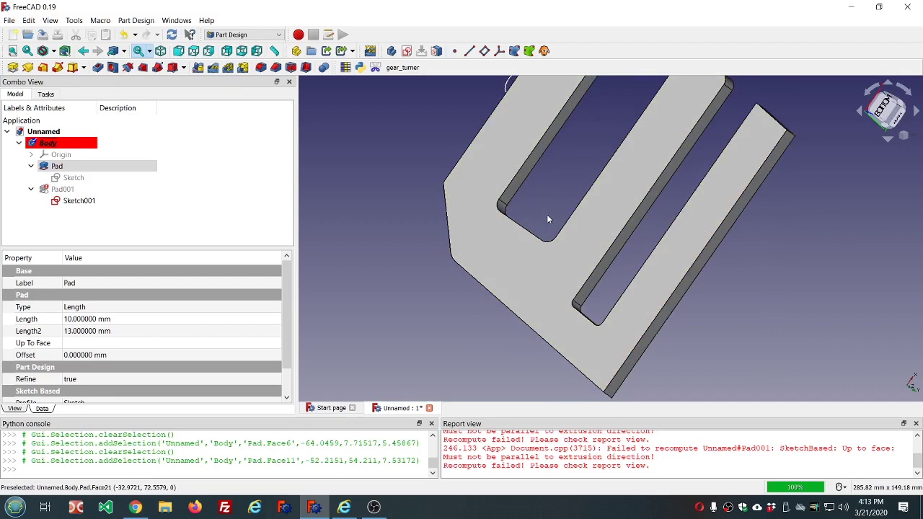
pyautogui.scroll(-5, 547, 216)
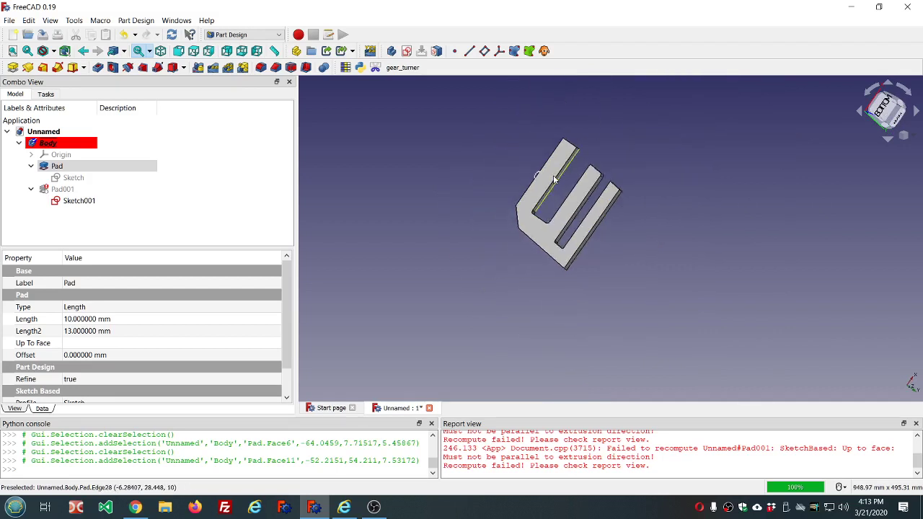
pyautogui.scroll(2, 553, 179)
pyautogui.scroll(2, 553, 179)
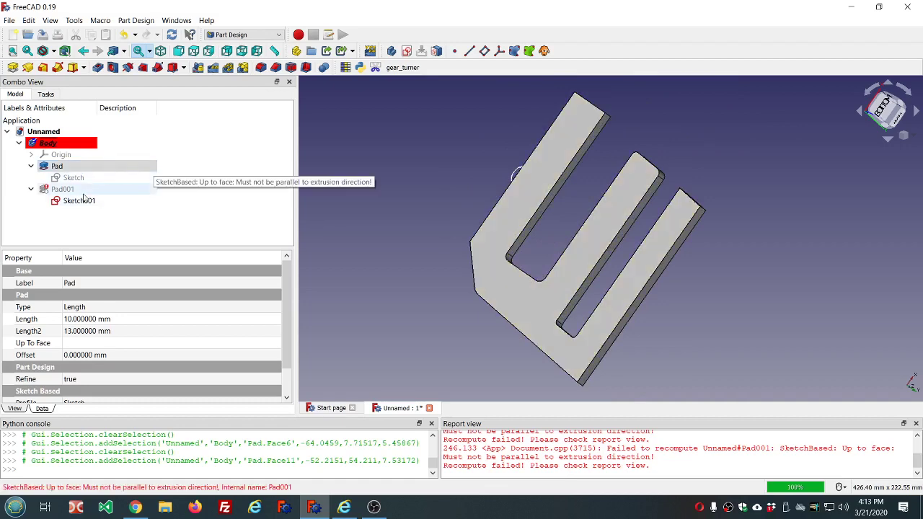
pyautogui.click(70, 171)
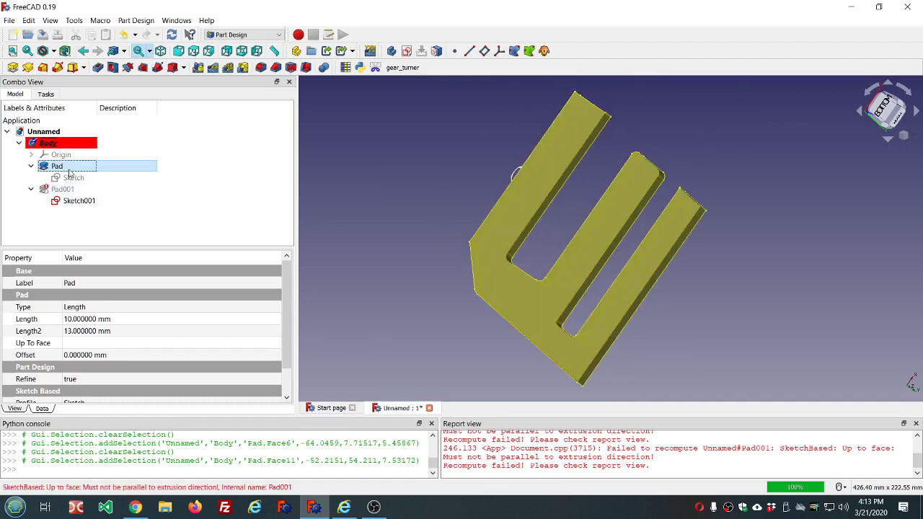
pyautogui.doubleClick(57, 166)
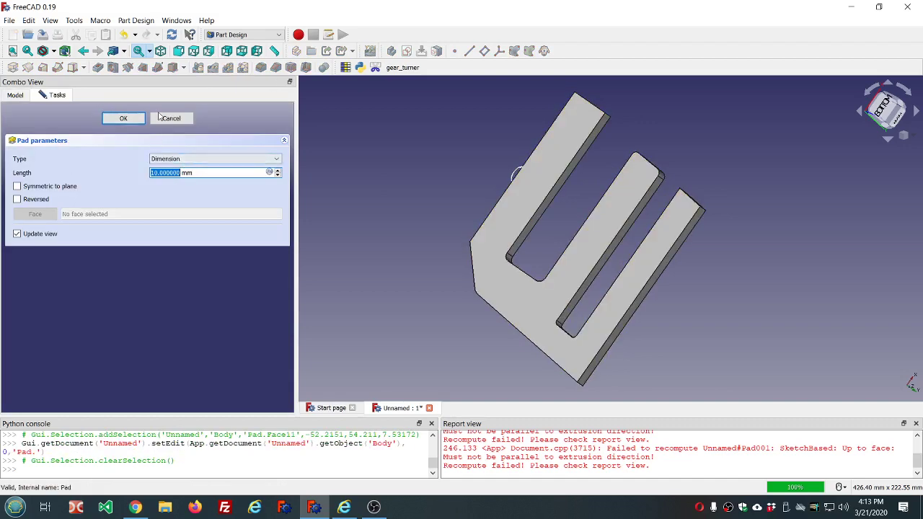
pyautogui.click(171, 119)
# Step: Point the circular pad's Up to face reference at the last tooth's outer side face, and clear the report messages
pyautogui.doubleClick(65, 188)
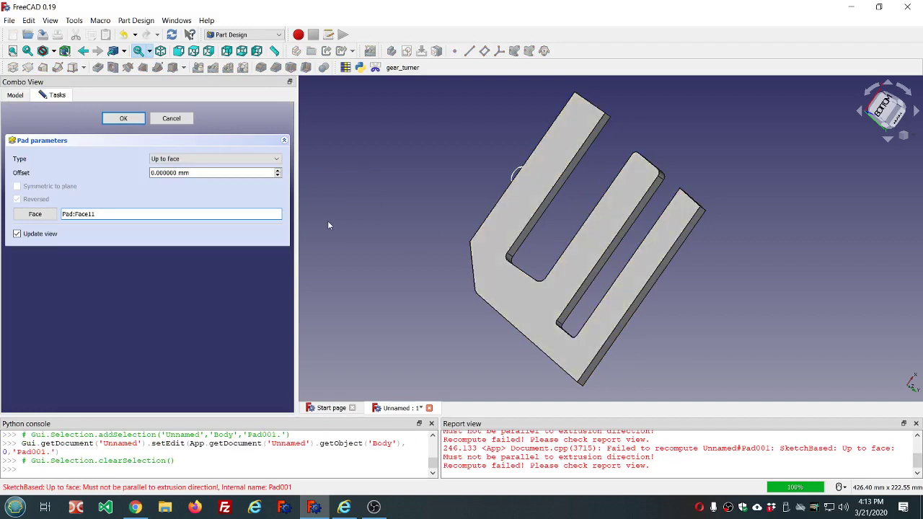
pyautogui.click(36, 214)
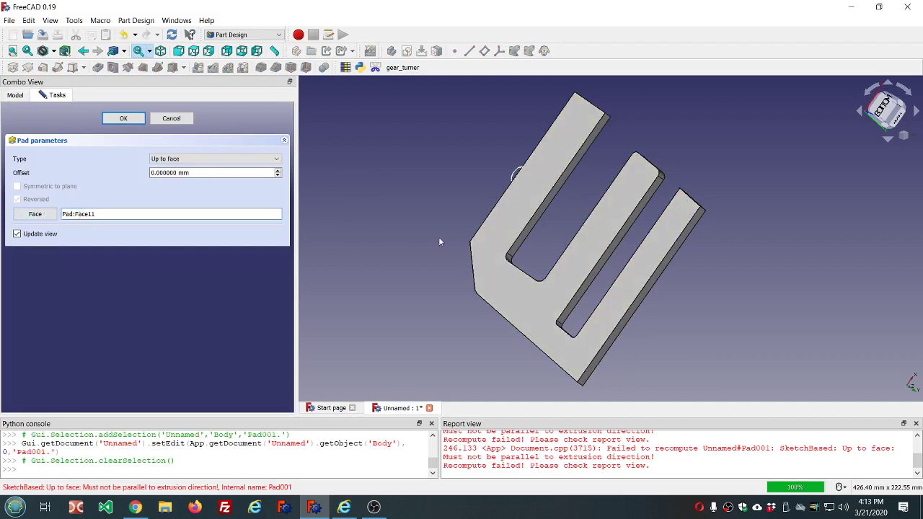
pyautogui.click(646, 294)
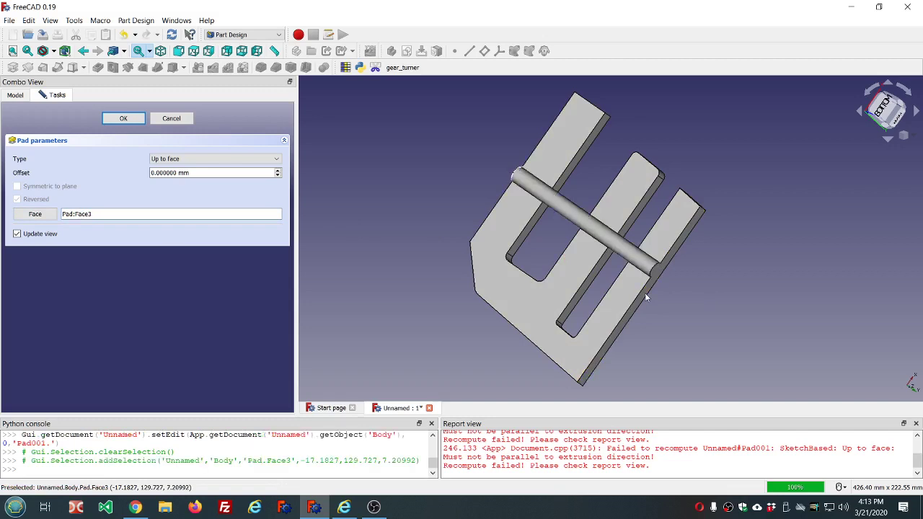
pyautogui.click(124, 118)
pyautogui.rightClick(562, 465)
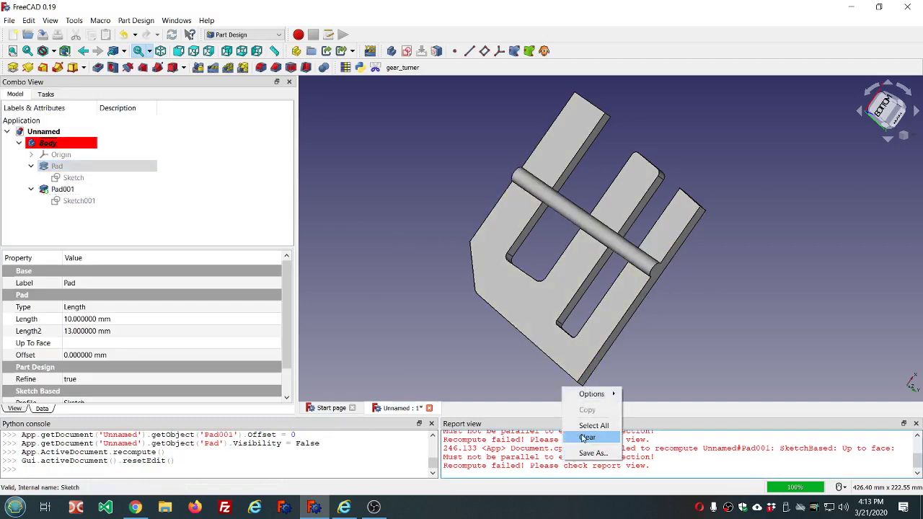
pyautogui.click(582, 435)
# Step: Change the circular pad's type to To last so it no longer depends on a picked face
pyautogui.moveTo(691, 322); pyautogui.dragTo(739, 285, button='middle')
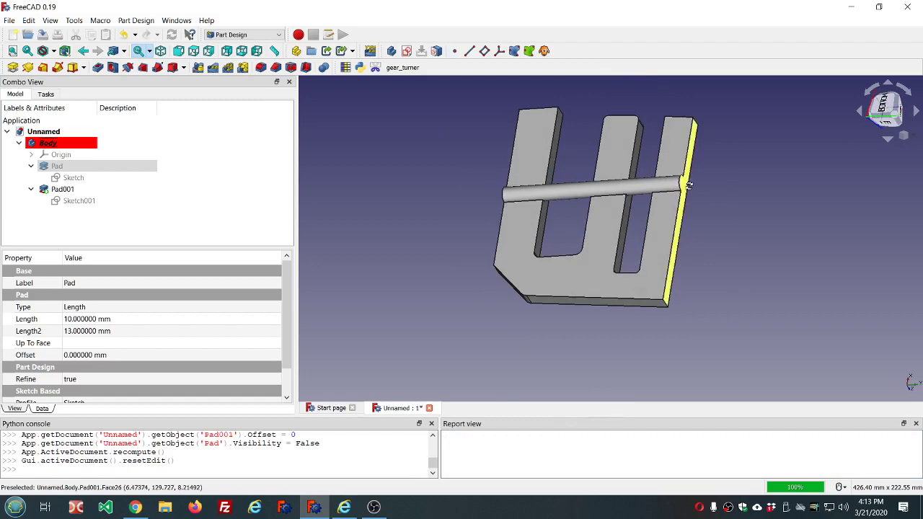
pyautogui.moveTo(685, 181); pyautogui.dragTo(694, 216, button='middle')
pyautogui.scroll(5, 678, 274)
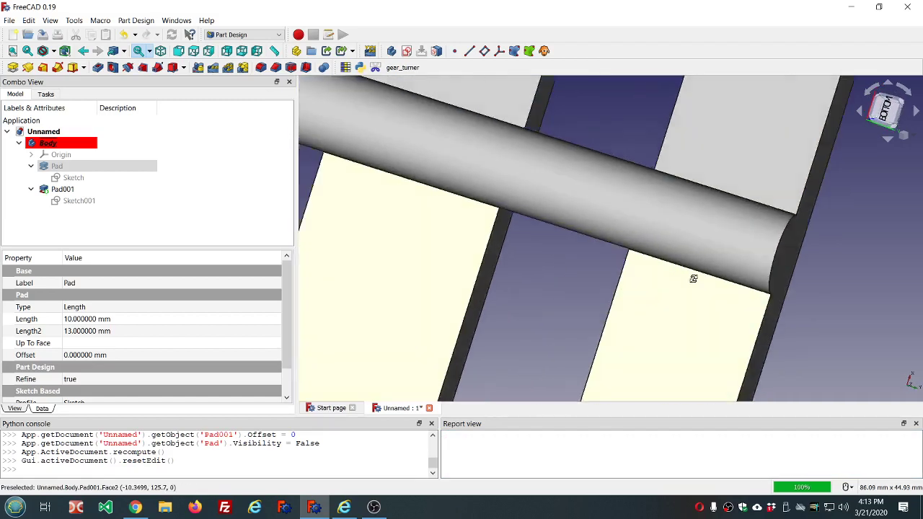
pyautogui.scroll(-5, 692, 280)
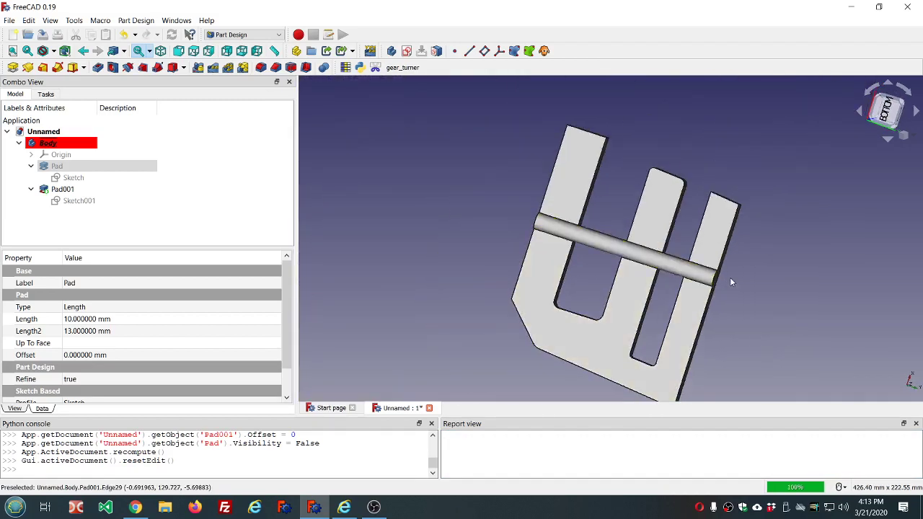
pyautogui.moveTo(731, 281); pyautogui.dragTo(656, 259, button='middle')
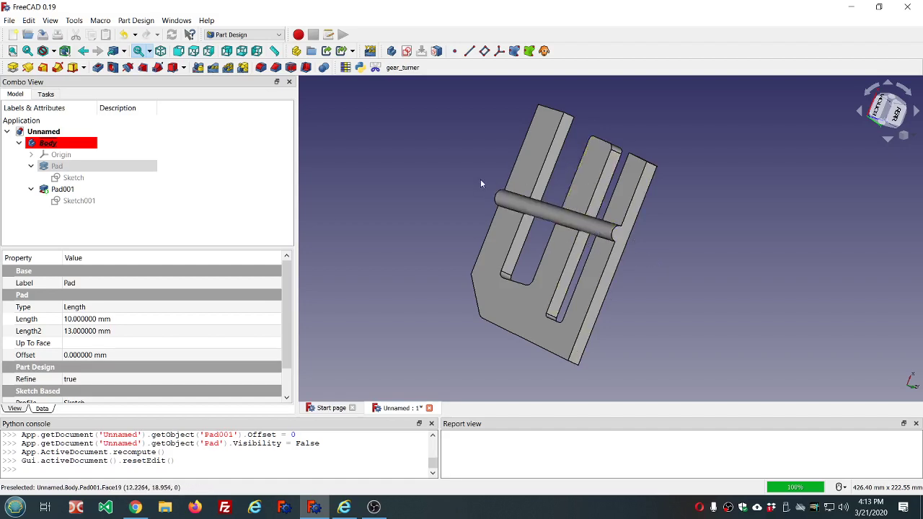
pyautogui.moveTo(468, 191)
pyautogui.mouseDown(button='middle')
pyautogui.moveTo(476, 194)
pyautogui.moveTo(466, 196)
pyautogui.mouseUp(button='middle')
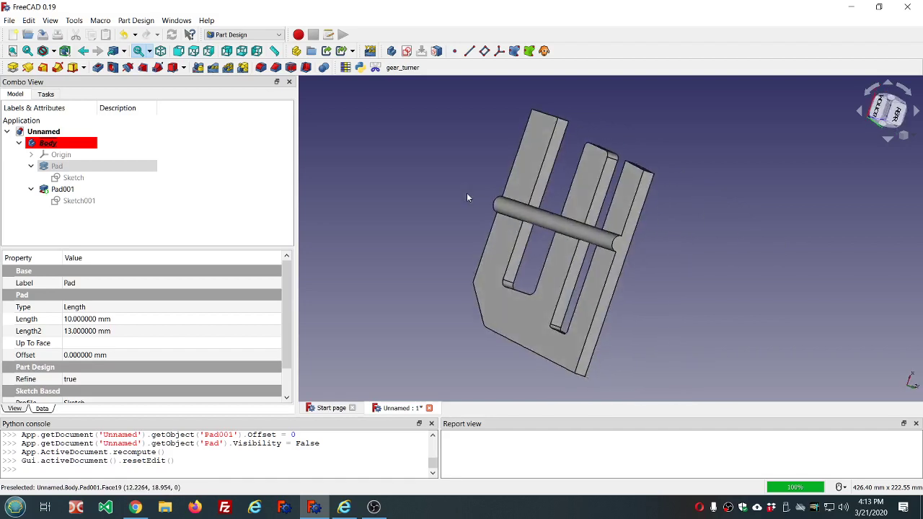
pyautogui.click(90, 189)
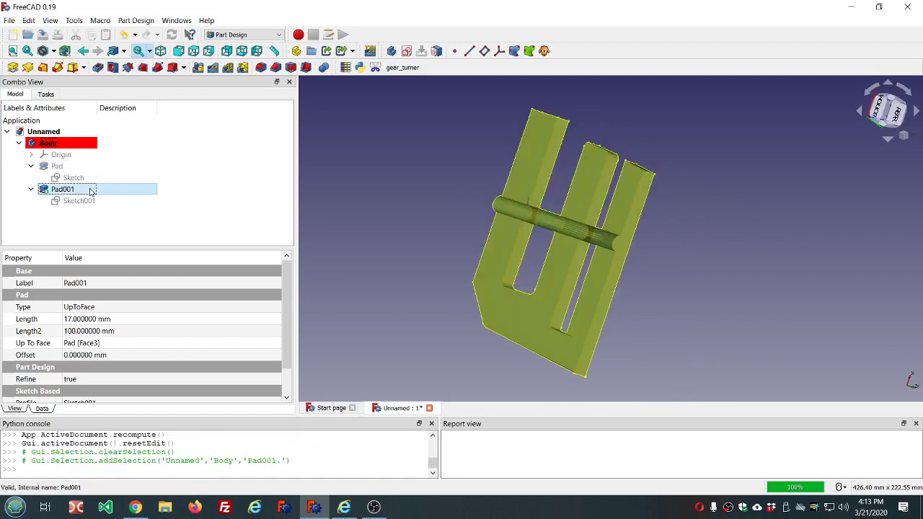
pyautogui.doubleClick(66, 190)
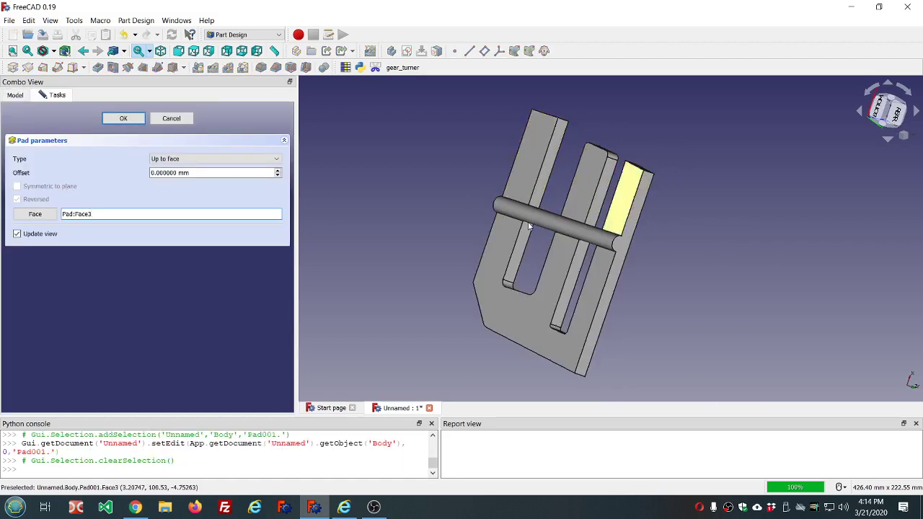
pyautogui.click(278, 160)
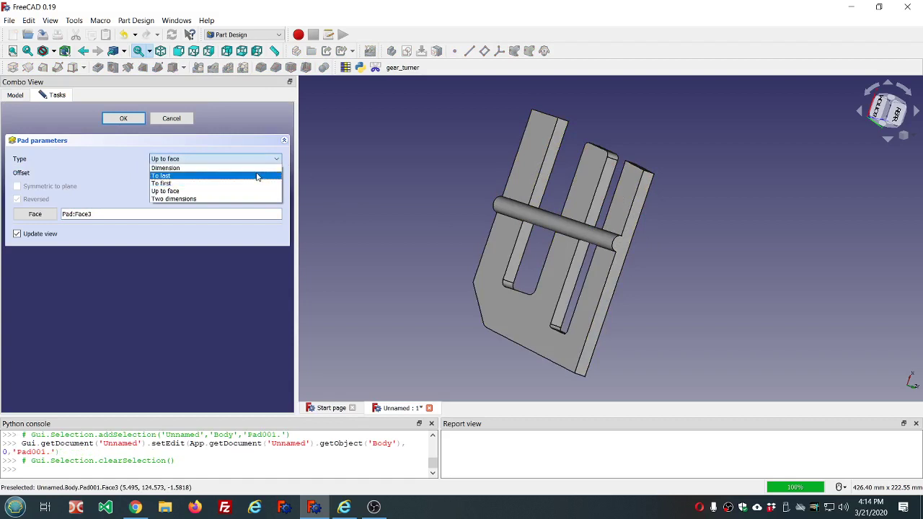
pyautogui.click(257, 176)
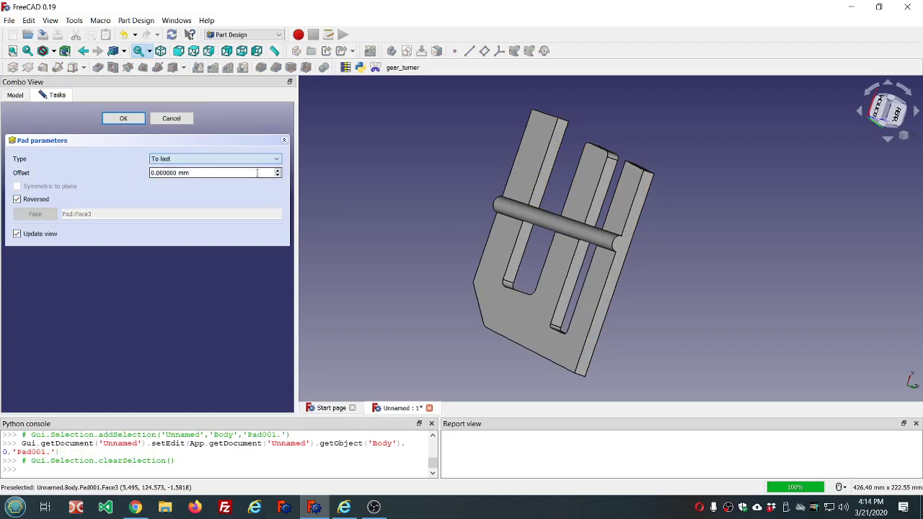
pyautogui.click(124, 119)
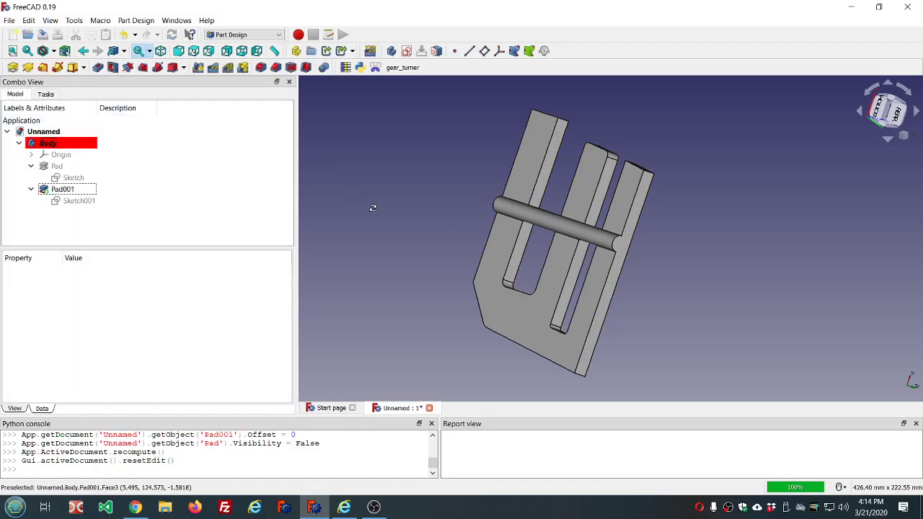
pyautogui.moveTo(373, 207); pyautogui.dragTo(422, 216, button='middle')
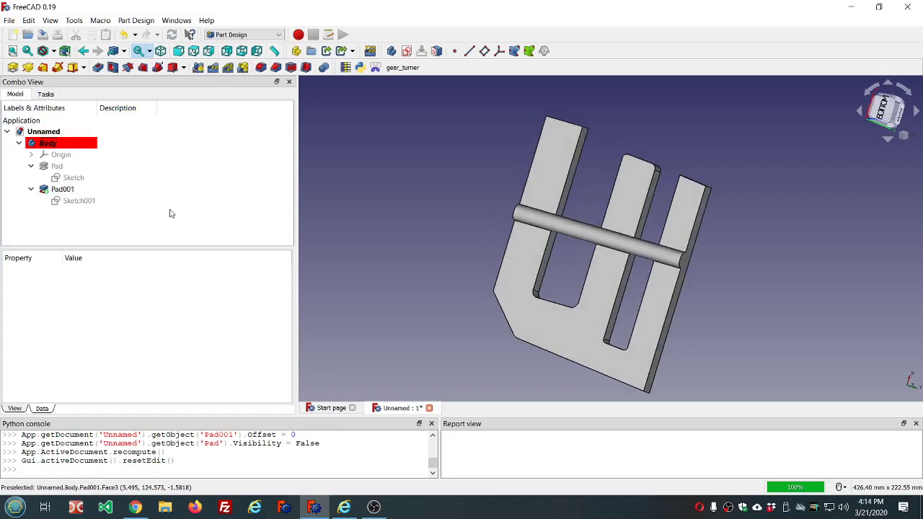
# Step: Delete the circular pad and open the comb's base sketch for editing
pyautogui.click(55, 192)
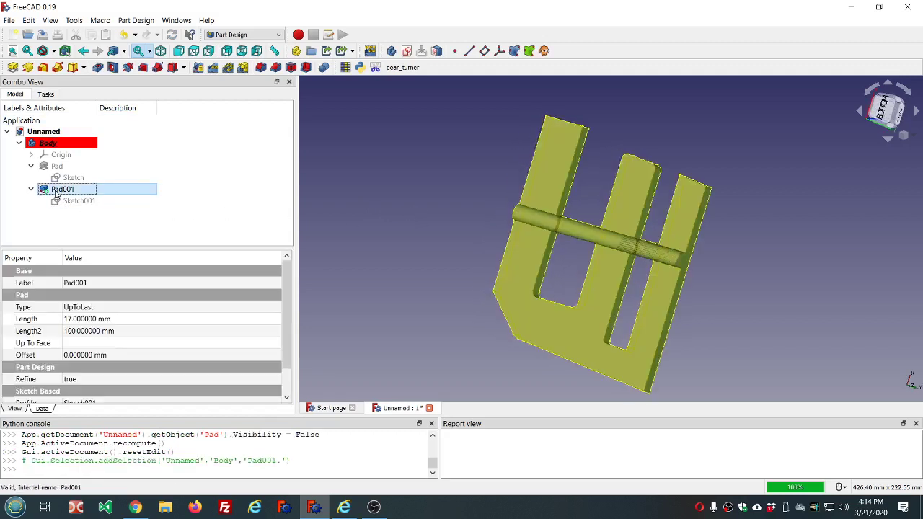
pyautogui.press('Delete')
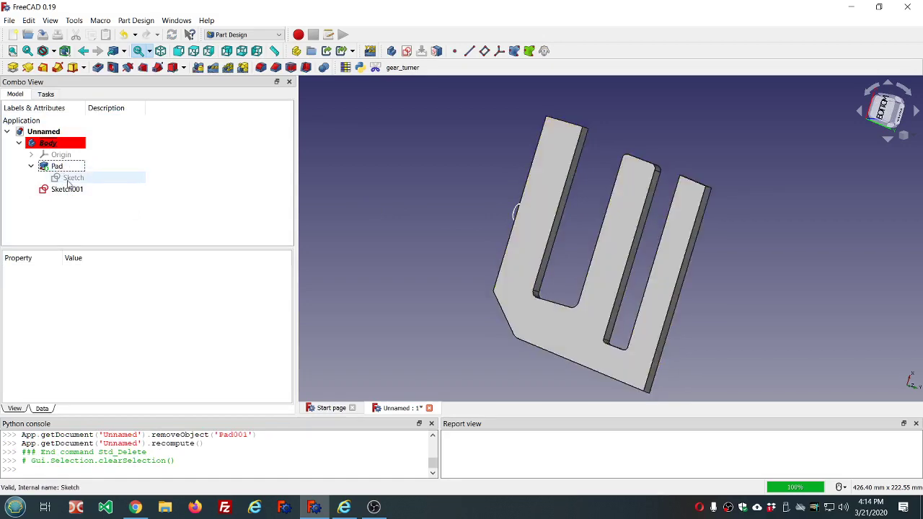
pyautogui.doubleClick(68, 181)
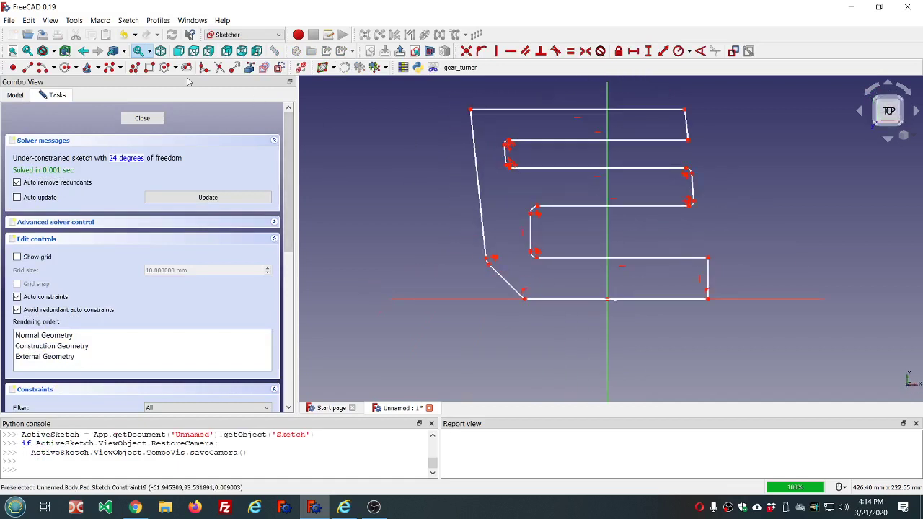
# Step: Undo the last four changes, including the circular pad's deletion, and close the comb's base sketch
pyautogui.click(124, 36)
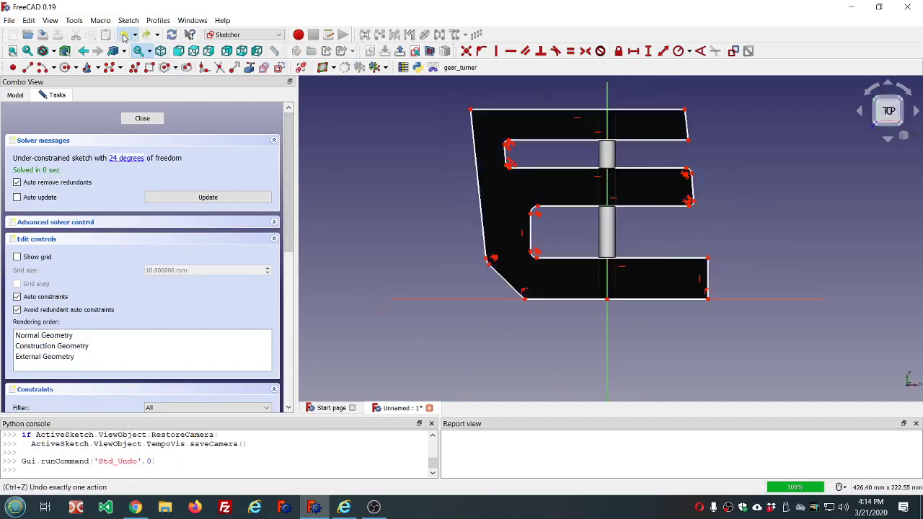
pyautogui.click(124, 36)
pyautogui.click(123, 36)
pyautogui.click(124, 36)
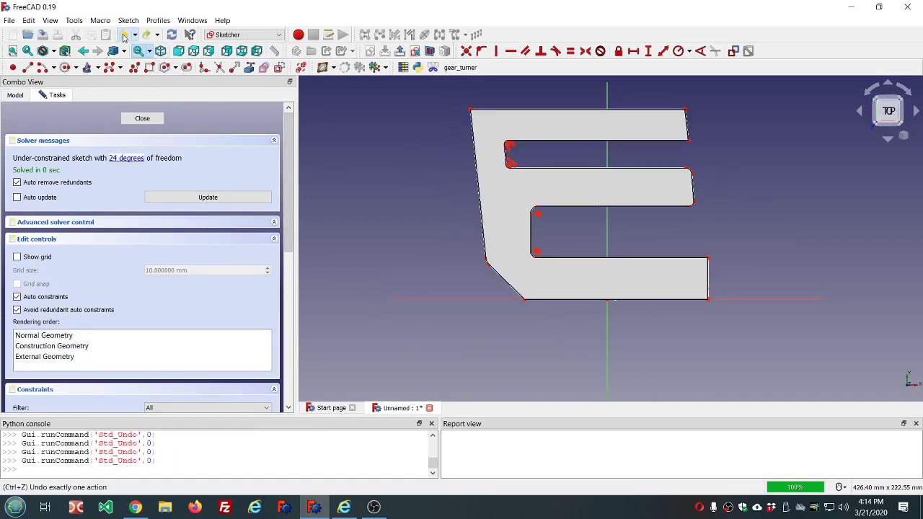
pyautogui.click(142, 118)
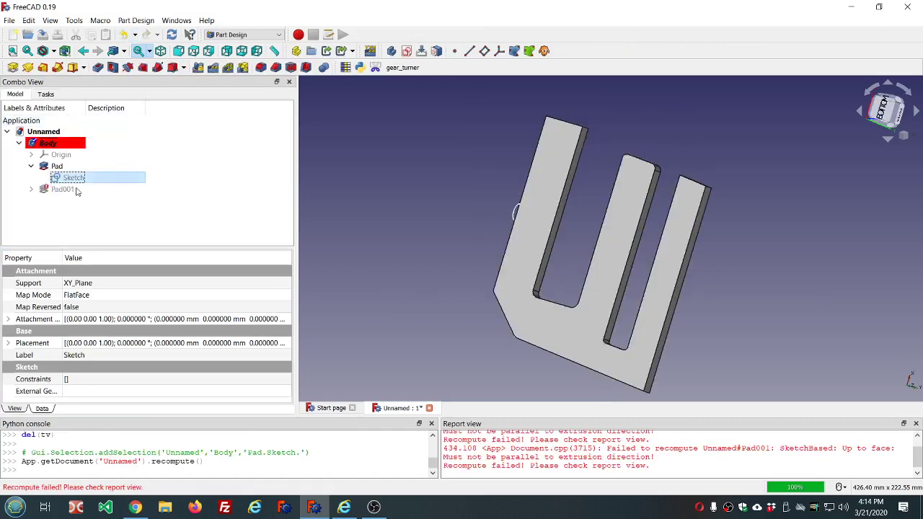
# Step: Delete the circular pad again while keeping its profile sketch, and select the comb pad
pyautogui.click(57, 166)
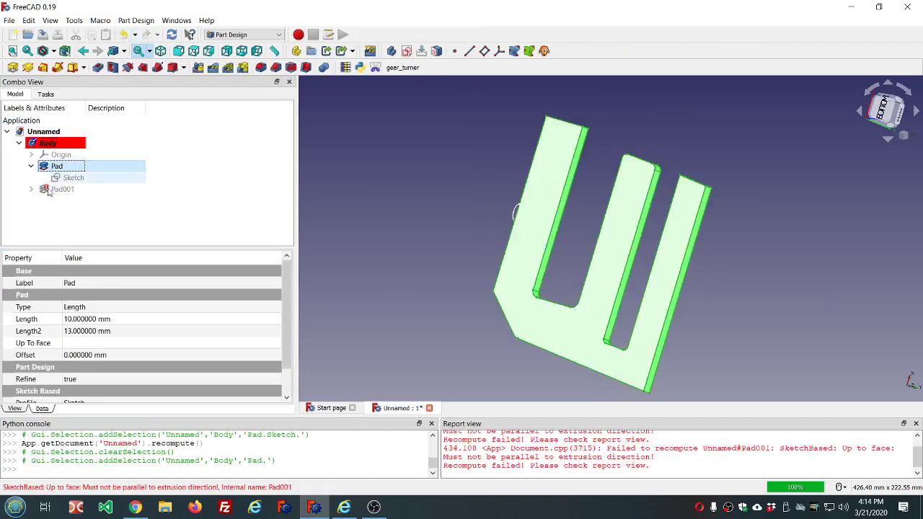
pyautogui.click(49, 191)
pyautogui.click(57, 165)
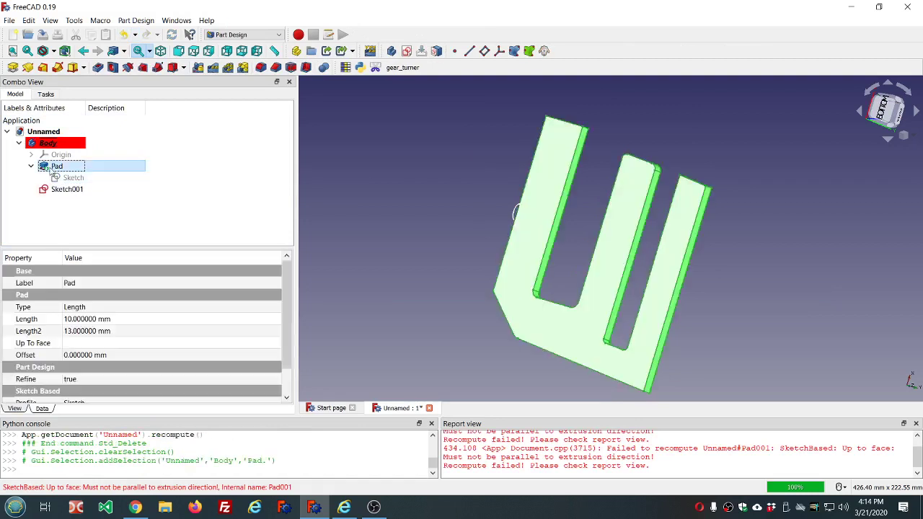
# Step: Delete the comb pad while keeping its profile sketch, and open that sketch for editing
pyautogui.press('Delete')
pyautogui.click(61, 168)
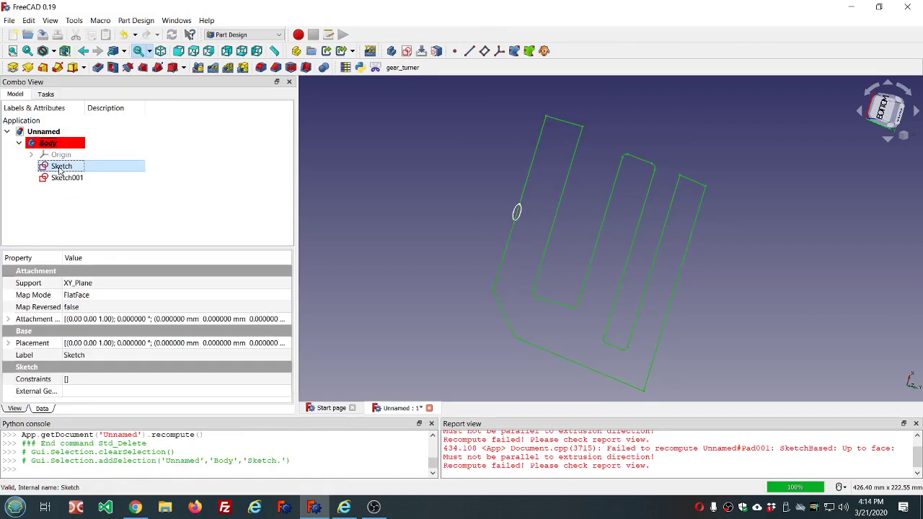
pyautogui.doubleClick(73, 170)
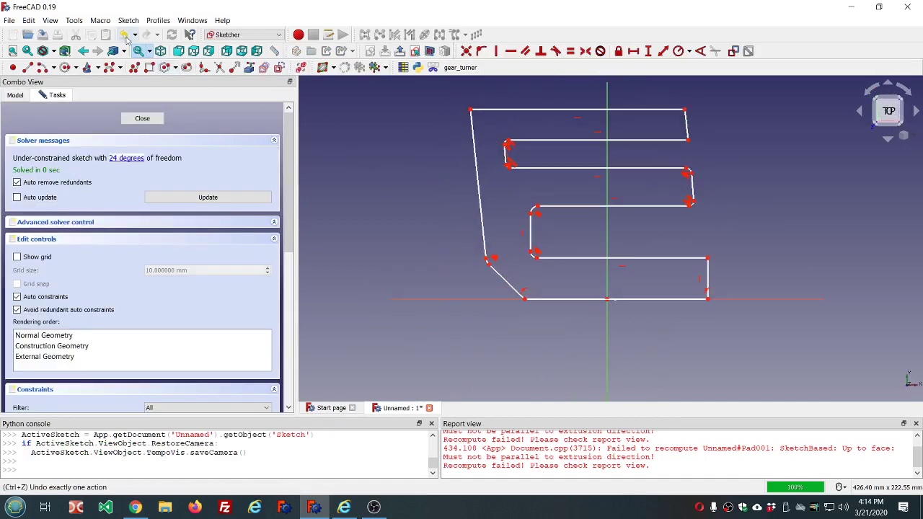
# Step: Undo the recent changes, including the deletions of the comb pad and the circular pad, and close the comb's base sketch
pyautogui.click(125, 35)
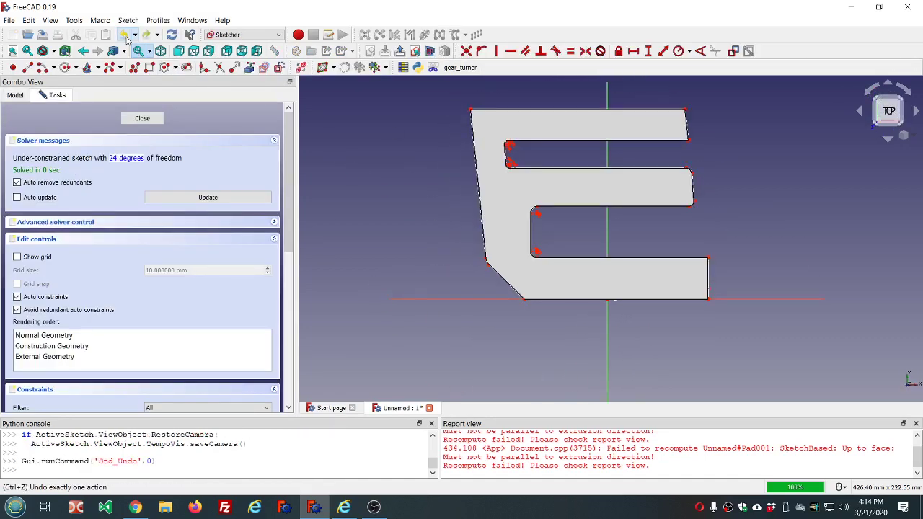
pyautogui.click(125, 35)
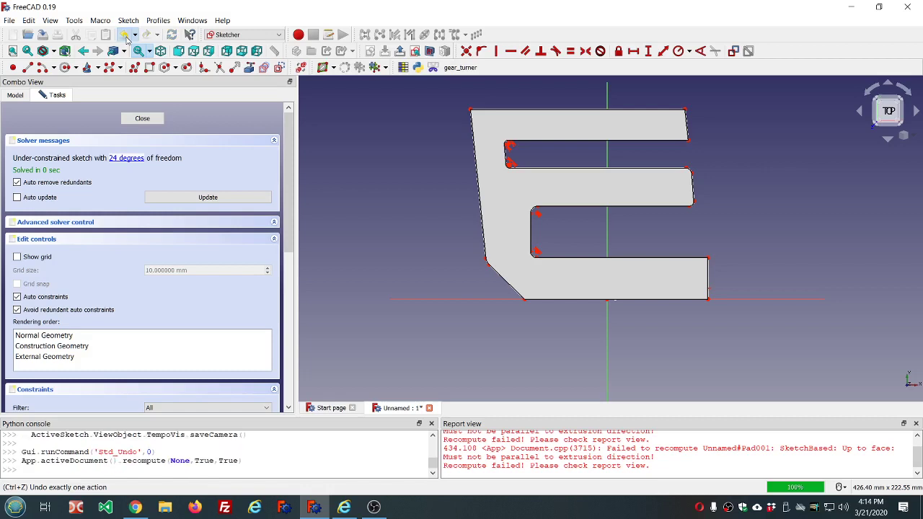
pyautogui.click(127, 39)
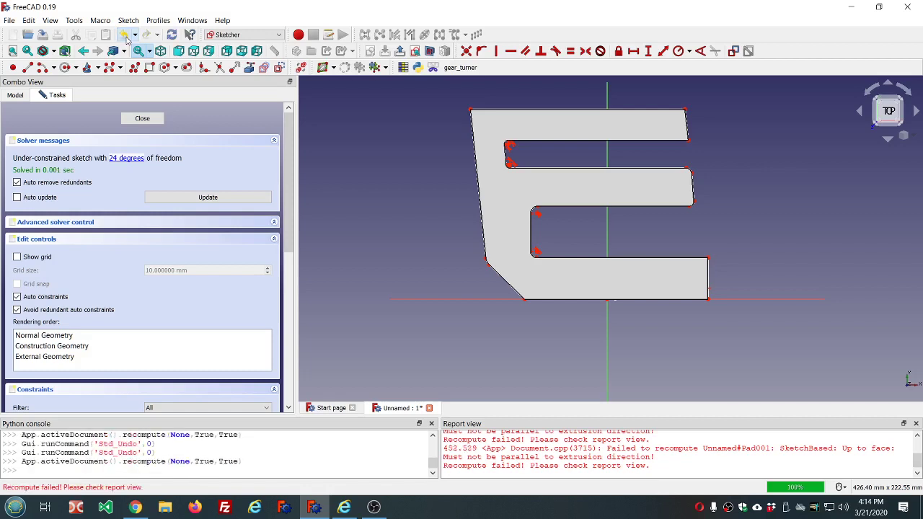
pyautogui.click(126, 39)
pyautogui.click(126, 39)
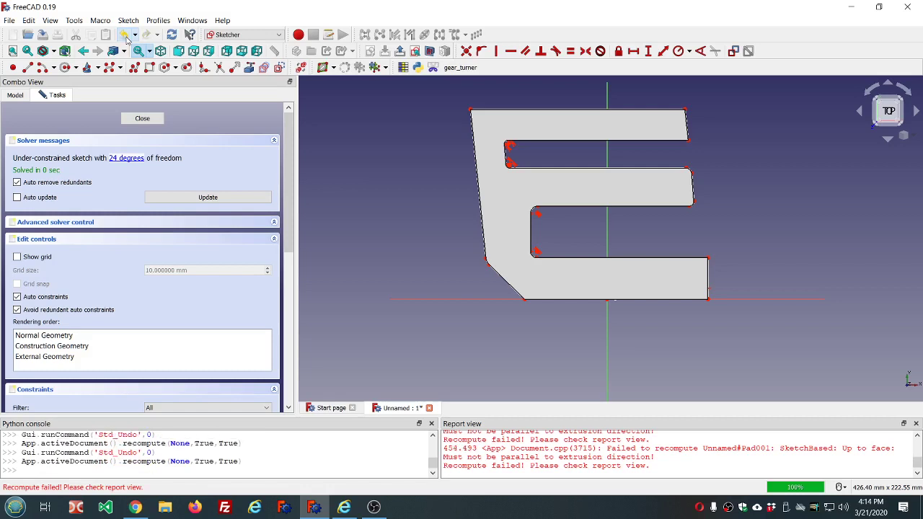
pyautogui.click(126, 39)
pyautogui.click(126, 39)
pyautogui.click(126, 38)
pyautogui.click(127, 39)
pyautogui.click(126, 39)
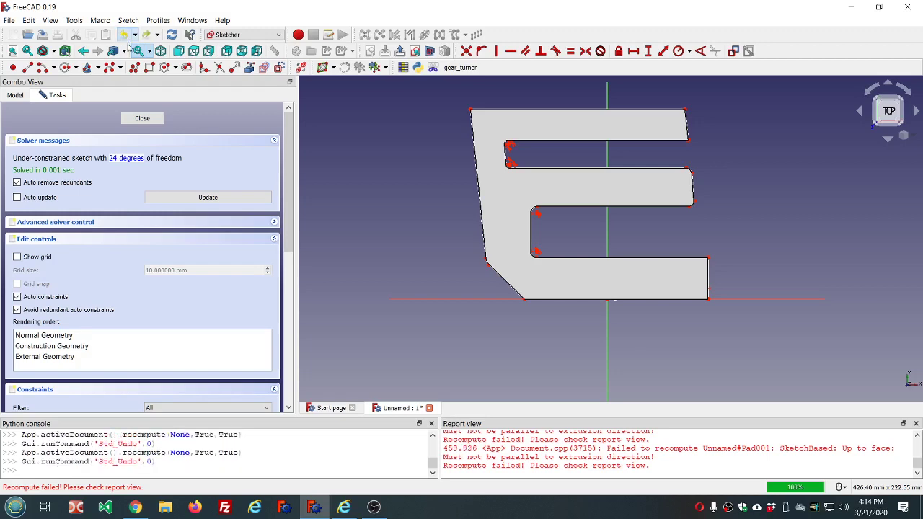
pyautogui.click(141, 119)
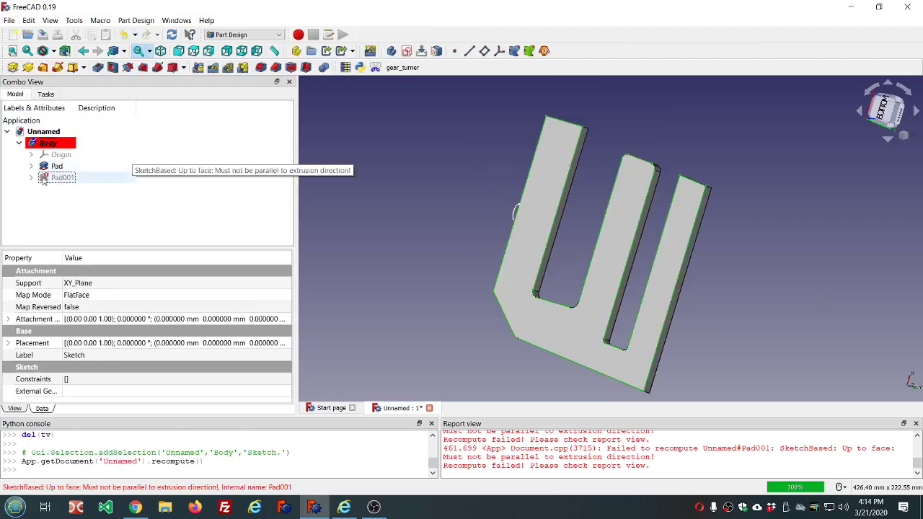
# Step: Change the circular pad's type from Up to face to Dimension and accept it
pyautogui.doubleClick(61, 178)
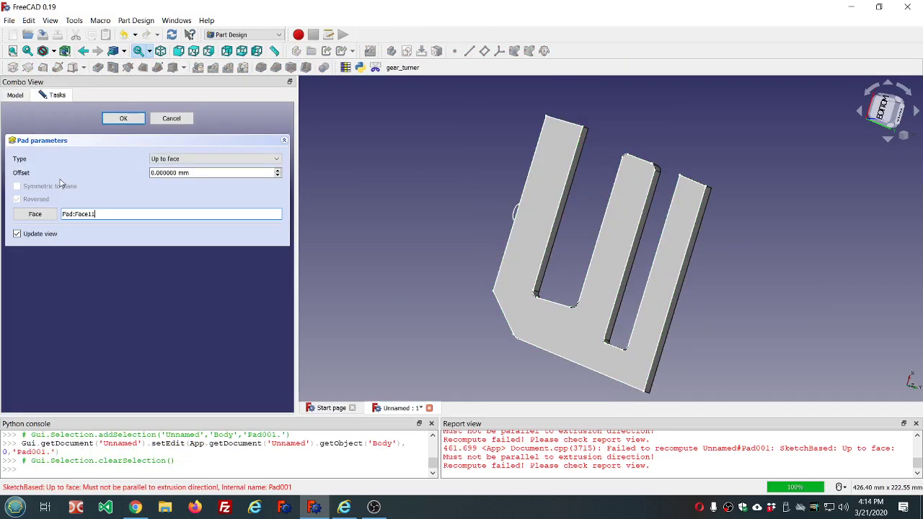
pyautogui.click(263, 157)
pyautogui.click(217, 168)
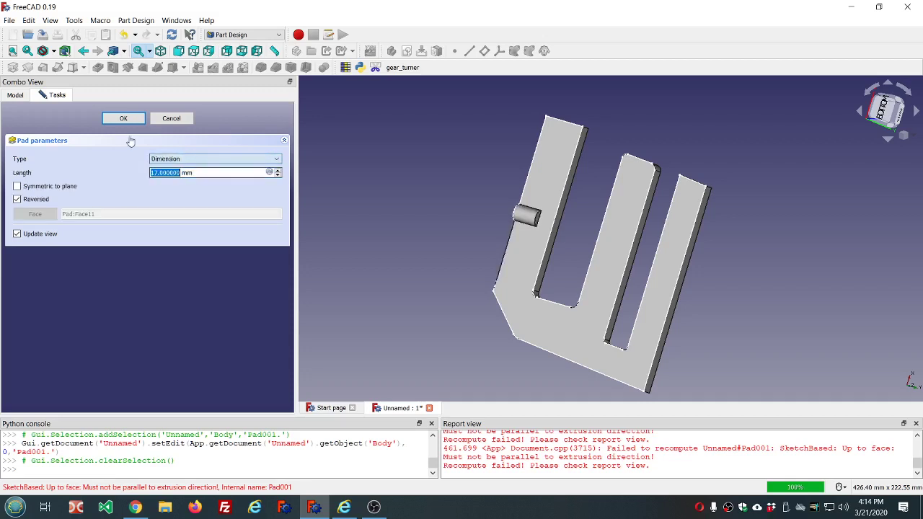
pyautogui.click(124, 118)
# Step: Open the comb's base sketch for editing and clear the report view
pyautogui.click(56, 167)
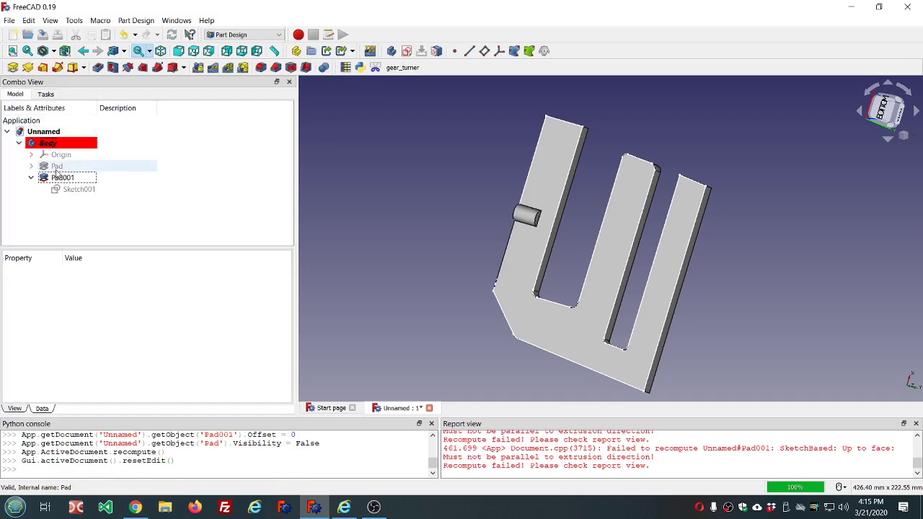
pyautogui.click(31, 165)
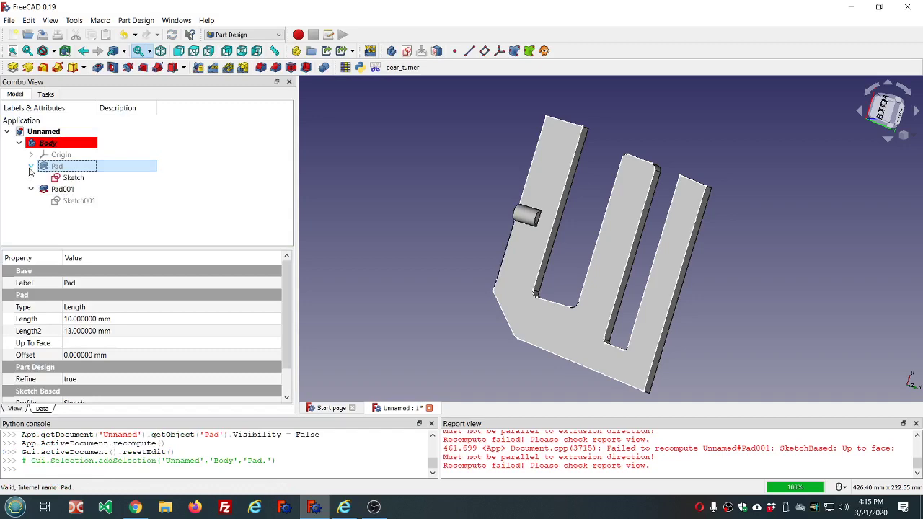
pyautogui.doubleClick(76, 177)
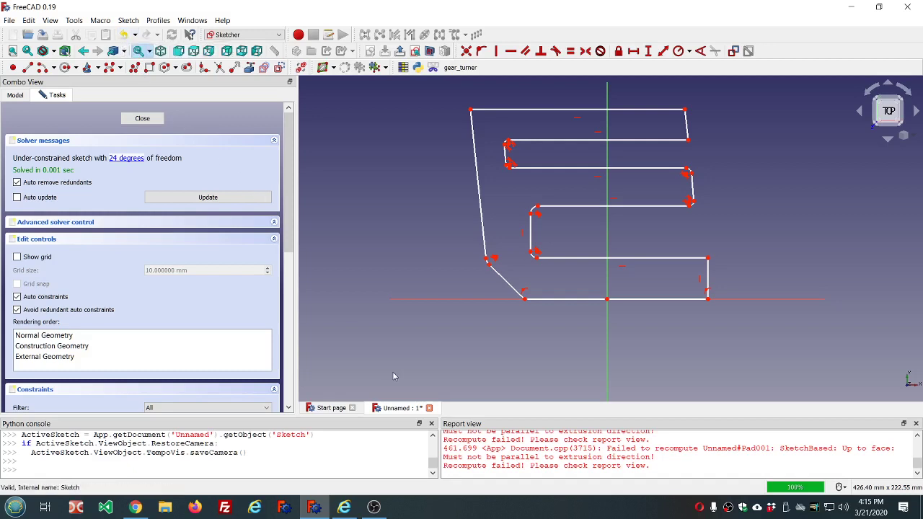
pyautogui.rightClick(536, 454)
pyautogui.click(563, 453)
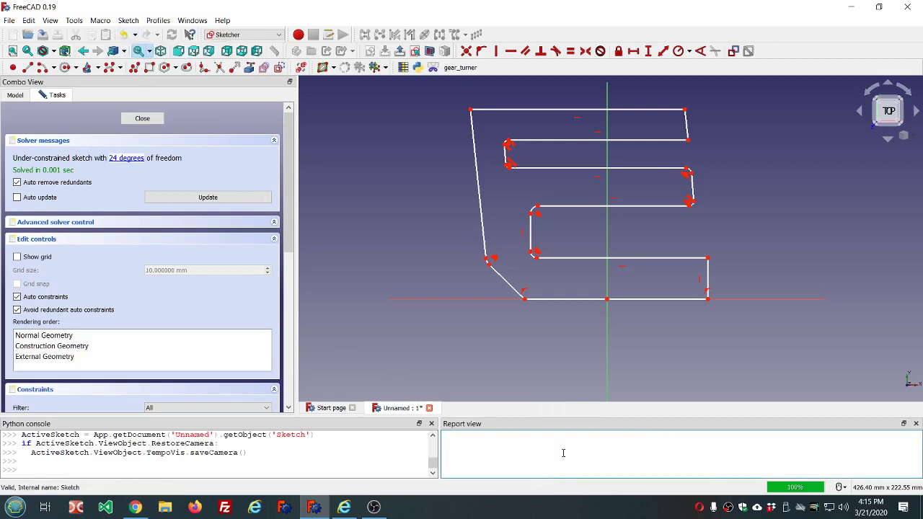
# Step: Undo everything back through the earliest Create fillet entry in the history, and close the comb's base sketch
pyautogui.click(126, 35)
pyautogui.click(126, 35)
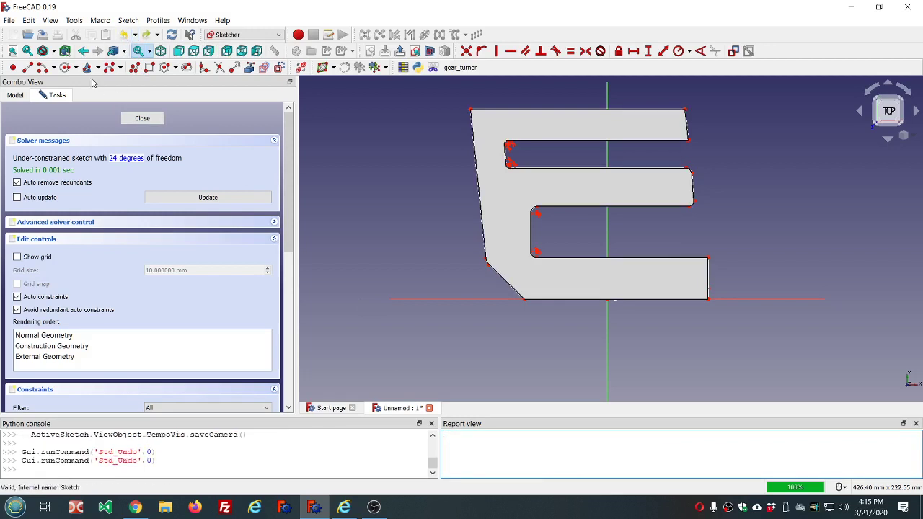
pyautogui.click(135, 35)
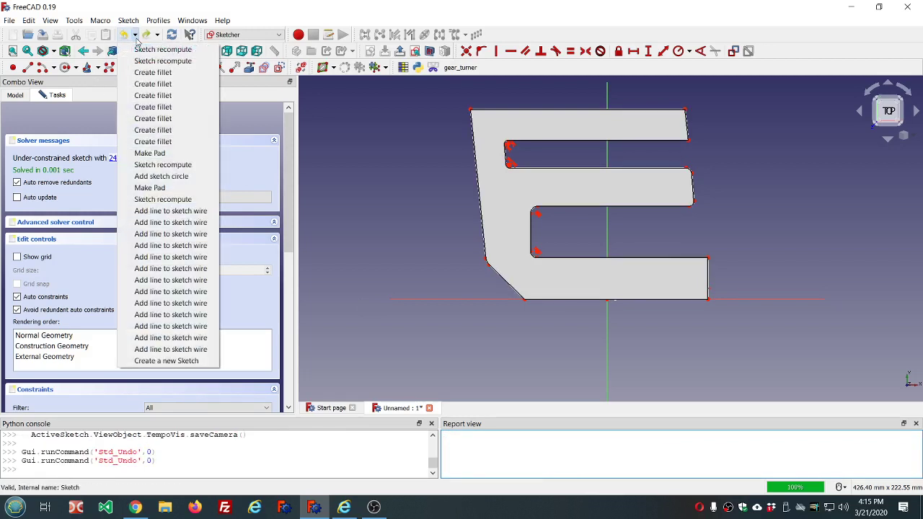
pyautogui.click(153, 142)
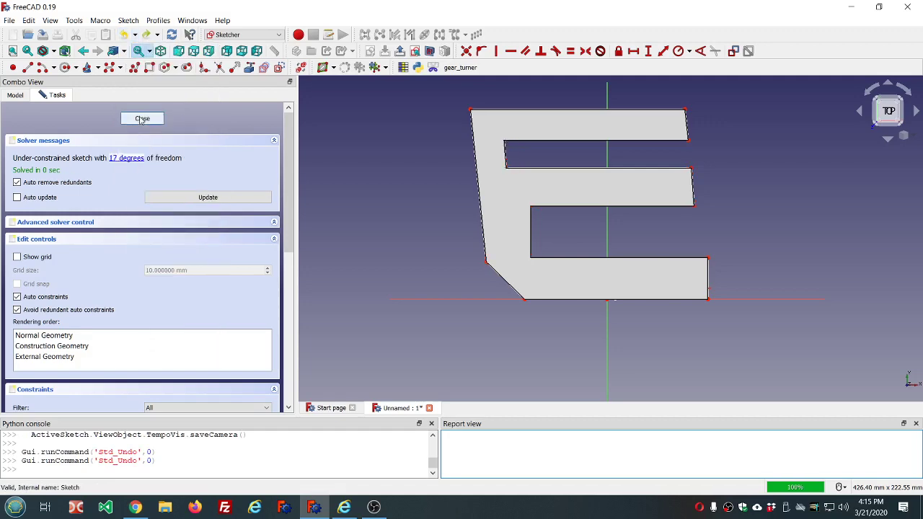
pyautogui.click(142, 118)
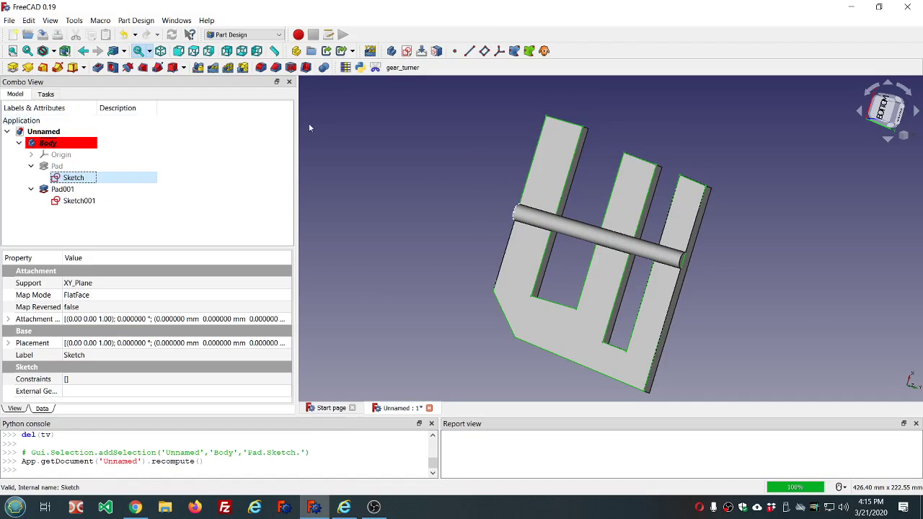
# Step: Change the circular pad's type to To last and accept it
pyautogui.doubleClick(66, 191)
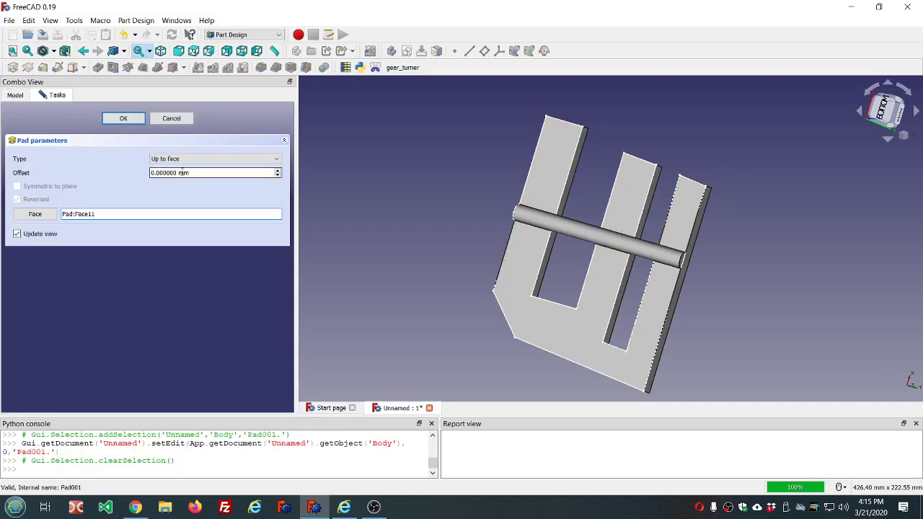
pyautogui.click(277, 159)
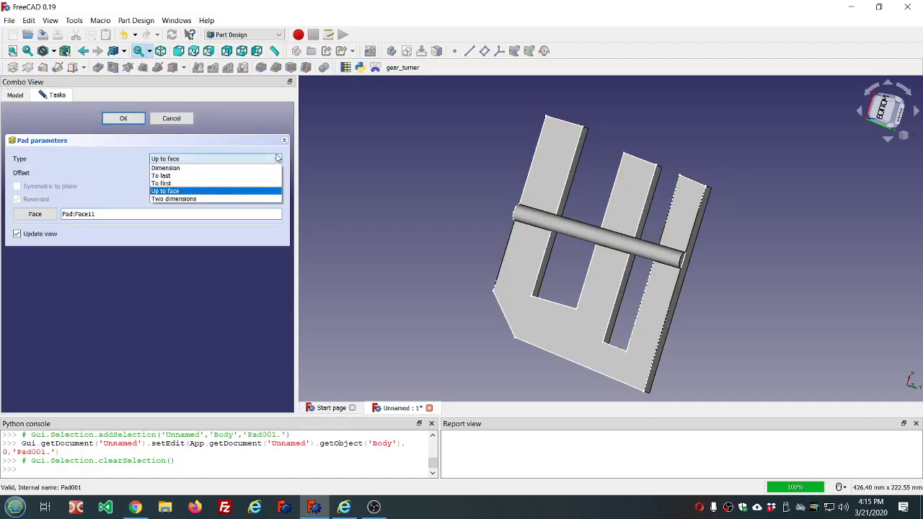
pyautogui.click(224, 178)
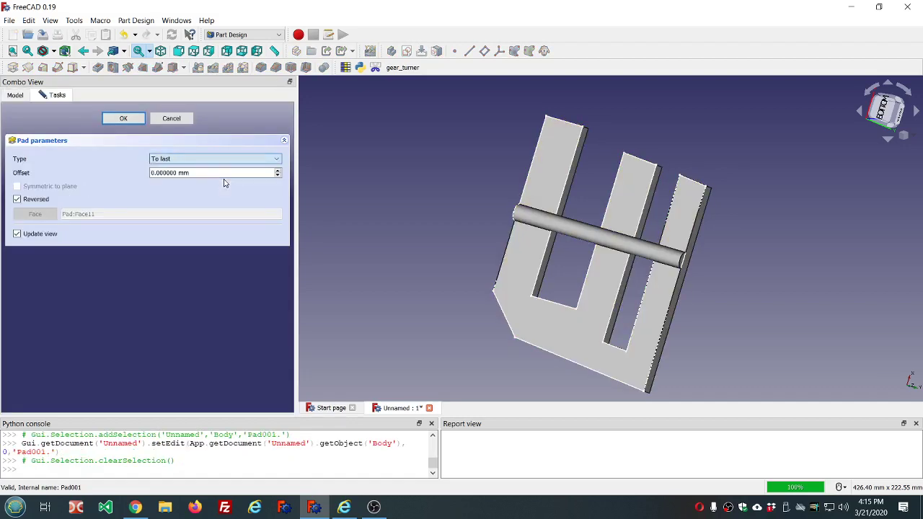
pyautogui.click(137, 124)
# Step: Fillet nine corners of the comb's base sketch, the four slot-bottom corners and five finger-tip corners, and close the sketch
pyautogui.doubleClick(66, 176)
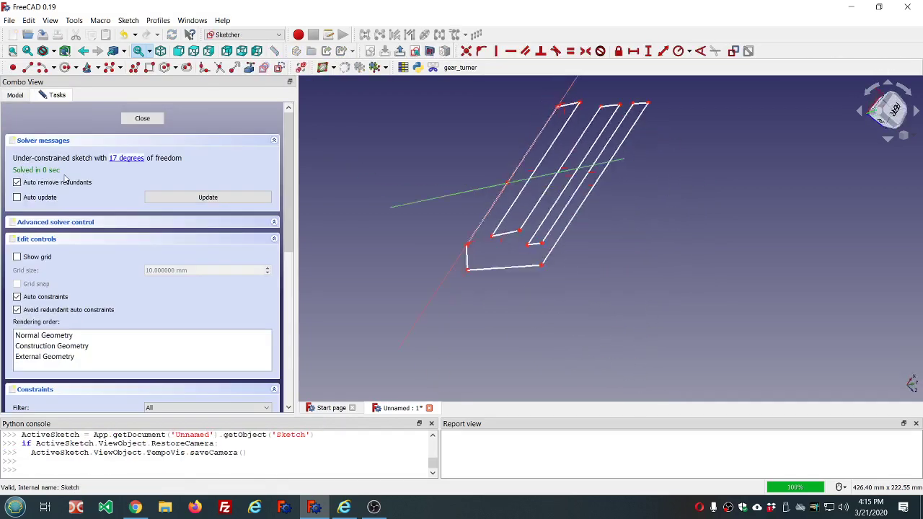
pyautogui.click(204, 67)
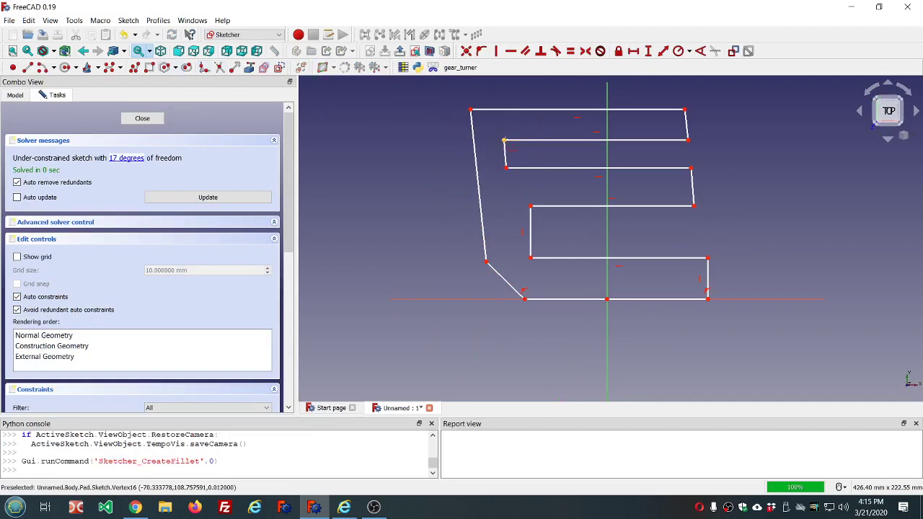
pyautogui.click(506, 140)
pyautogui.click(506, 168)
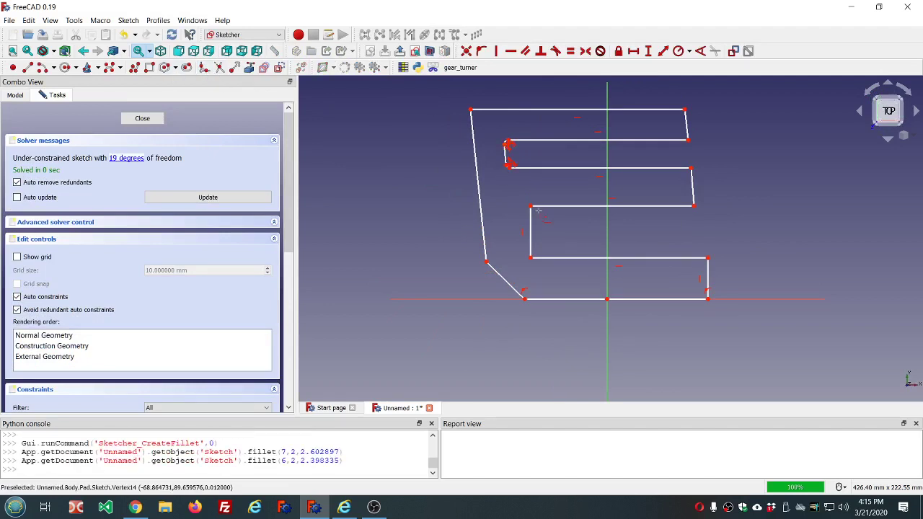
pyautogui.click(531, 207)
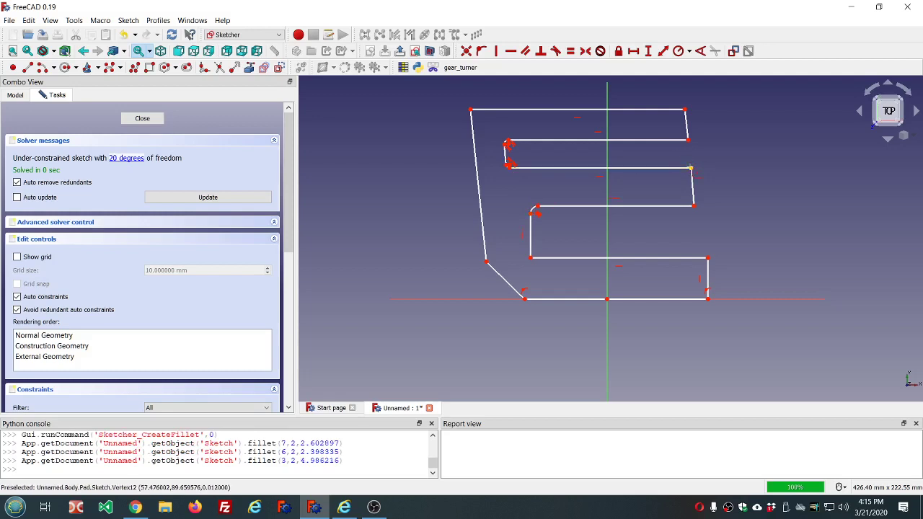
pyautogui.click(691, 167)
pyautogui.click(694, 207)
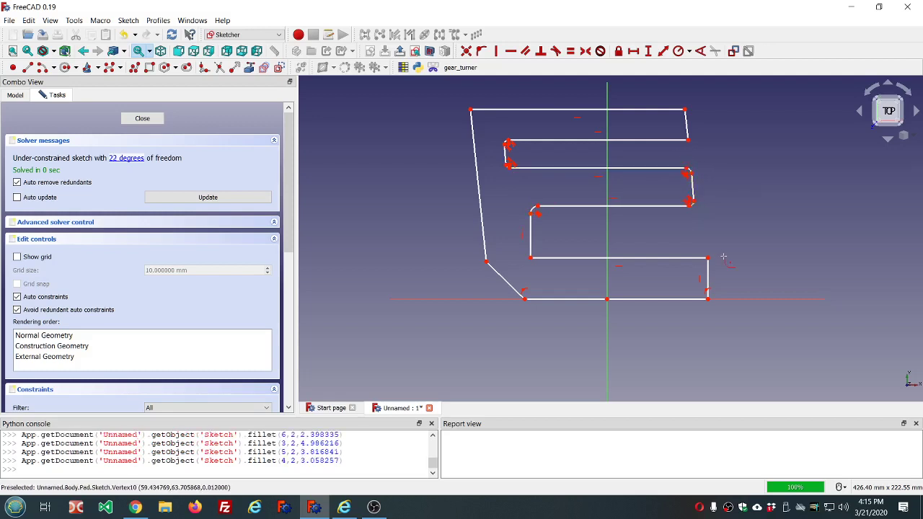
pyautogui.click(709, 257)
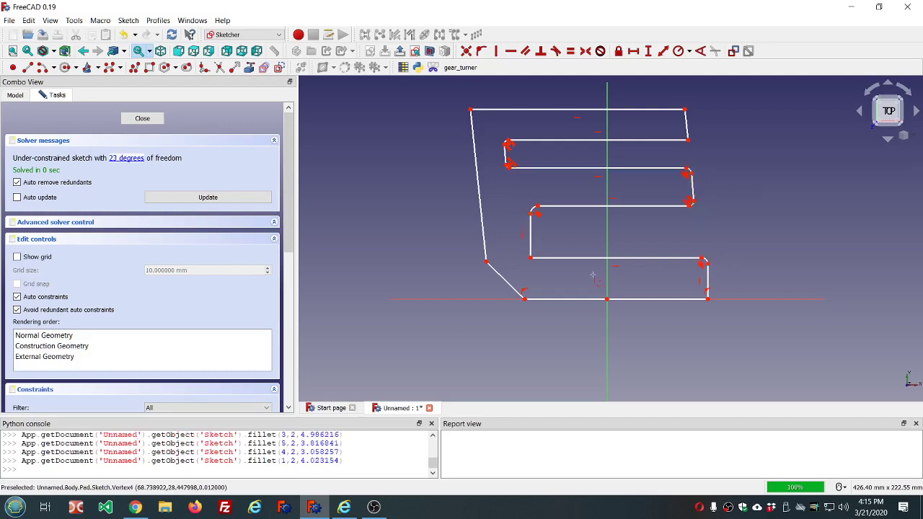
pyautogui.click(533, 259)
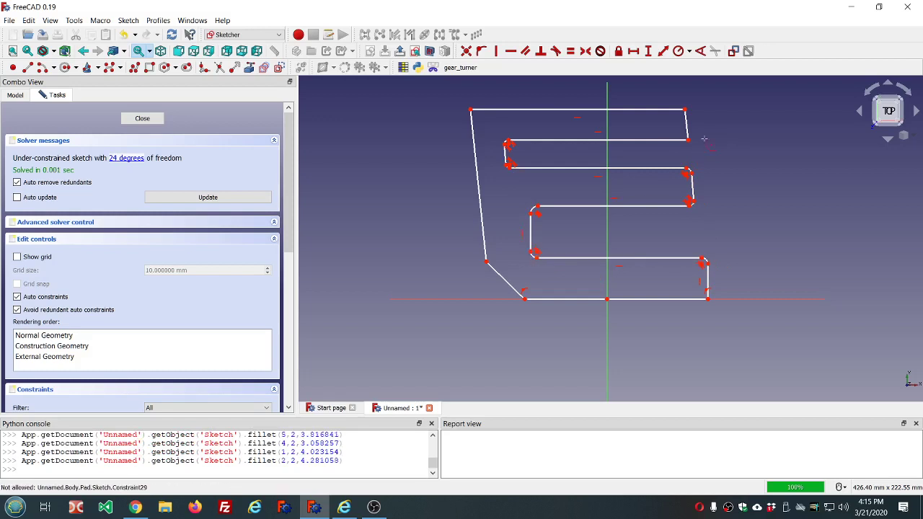
pyautogui.click(688, 139)
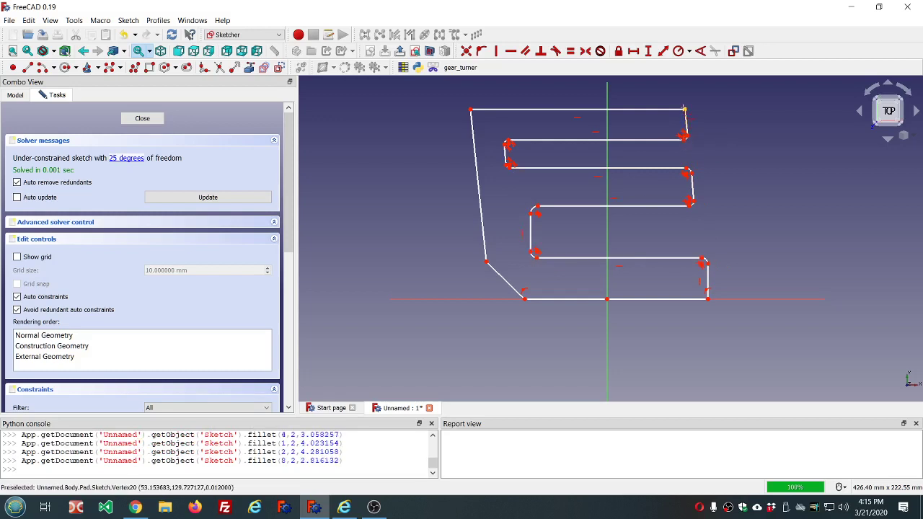
pyautogui.click(684, 109)
pyautogui.click(162, 121)
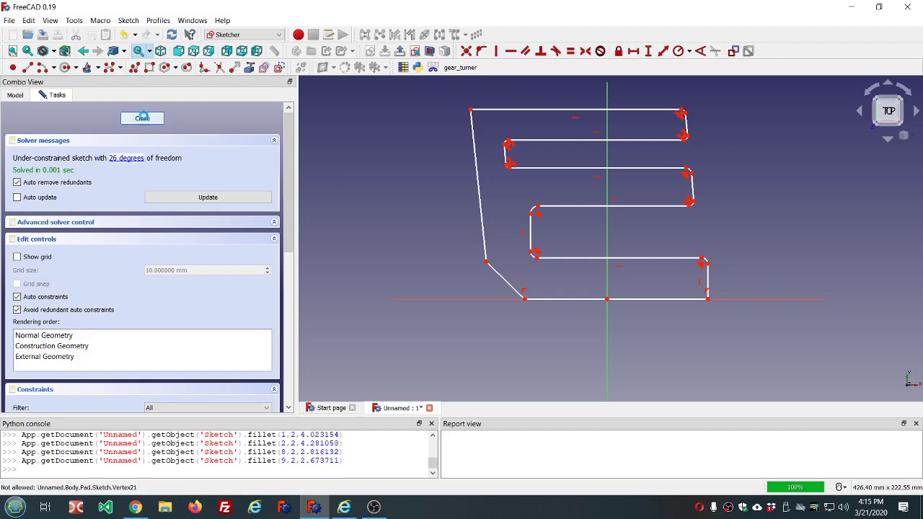
# Step: Examine the circular pad across the filleted comb from several angles, and select the comb's base sketch
pyautogui.click(718, 323)
pyautogui.scroll(4, 702, 291)
pyautogui.moveTo(662, 270); pyautogui.dragTo(641, 259, button='middle')
pyautogui.scroll(-4, 641, 259)
pyautogui.scroll(-5, 641, 262)
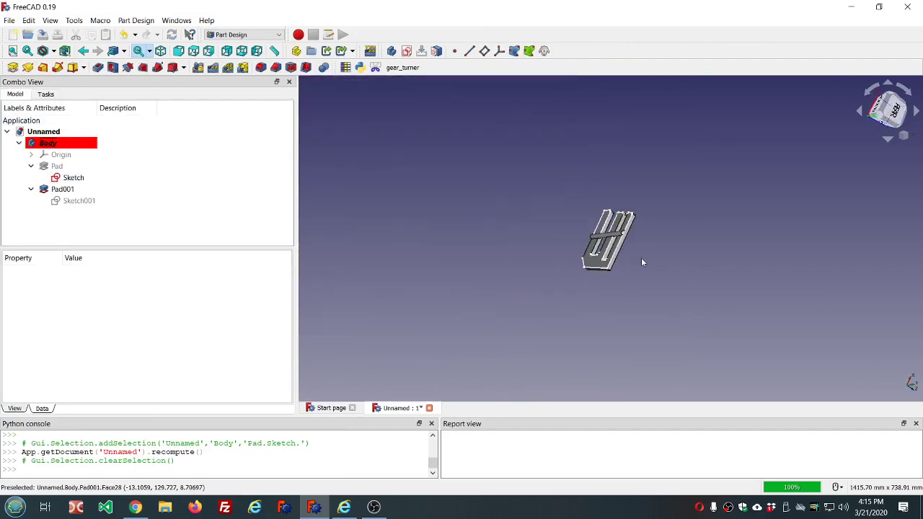
pyautogui.scroll(8, 635, 195)
pyautogui.moveTo(634, 189); pyautogui.dragTo(649, 222, button='middle')
pyautogui.scroll(-6, 645, 259)
pyautogui.scroll(4, 640, 295)
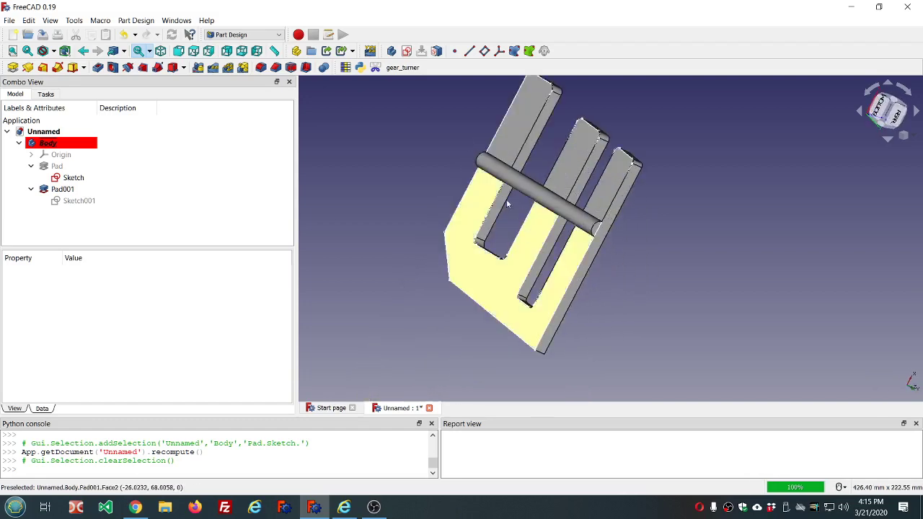
pyautogui.moveTo(502, 216)
pyautogui.mouseDown(button='middle')
pyautogui.moveTo(588, 234)
pyautogui.moveTo(647, 232)
pyautogui.mouseUp(button='middle')
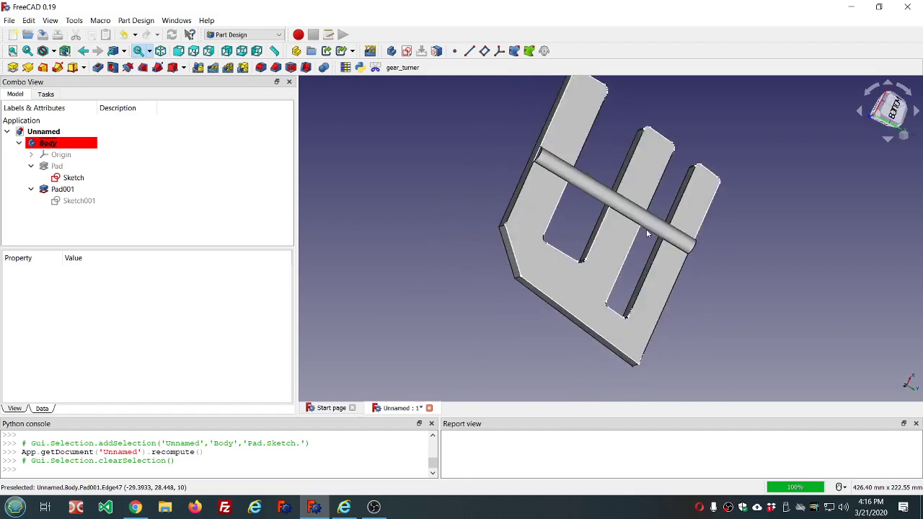
pyautogui.scroll(-2, 692, 226)
pyautogui.scroll(5, 693, 226)
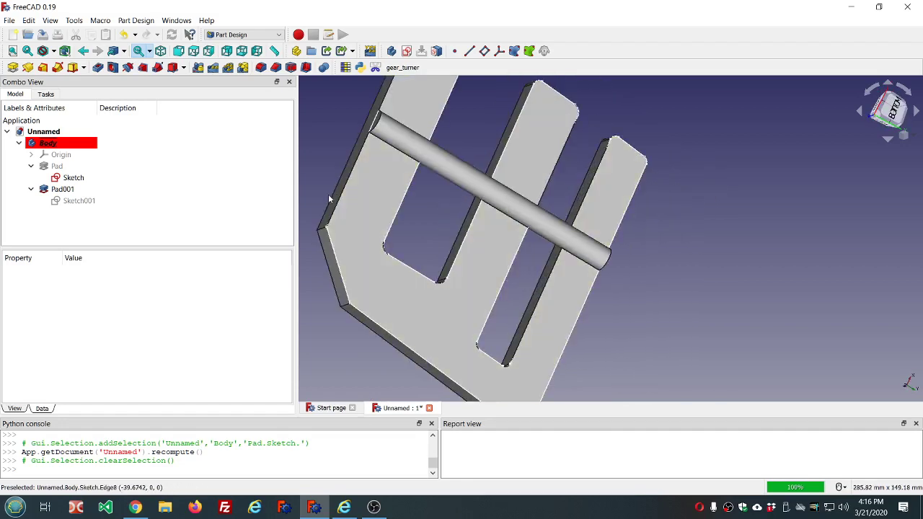
pyautogui.click(116, 178)
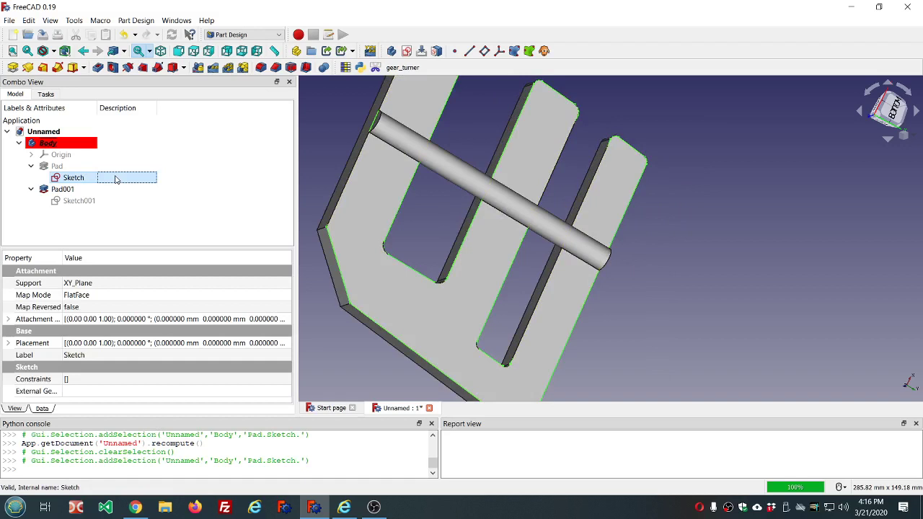
# Step: Hide the comb's base sketch and pad the middle finger's flat end face 10 mm
pyautogui.press('space')
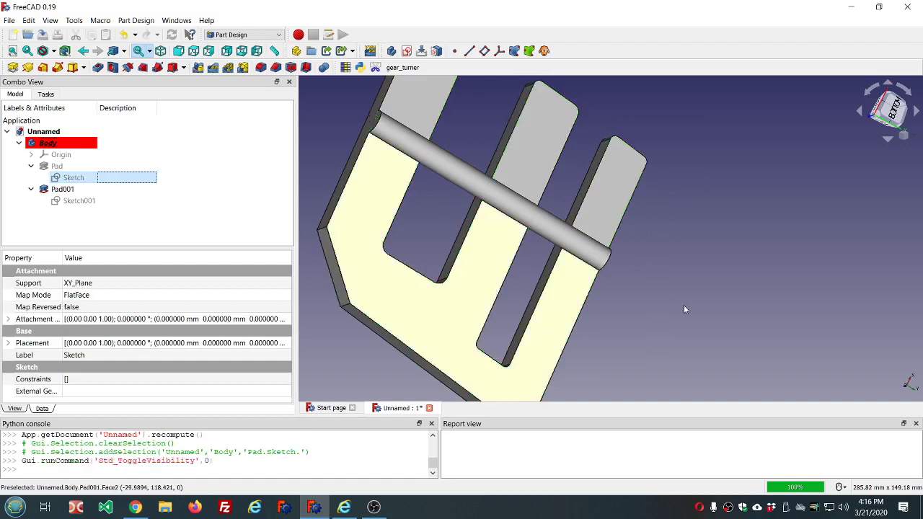
pyautogui.moveTo(710, 313); pyautogui.dragTo(620, 257, button='middle')
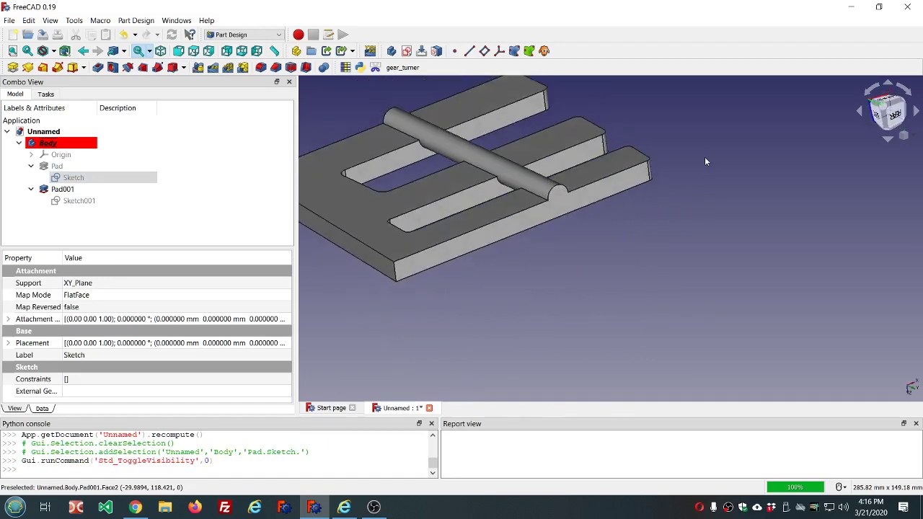
pyautogui.moveTo(703, 158); pyautogui.dragTo(639, 177, button='middle')
pyautogui.scroll(-5, 675, 158)
pyautogui.scroll(7, 664, 145)
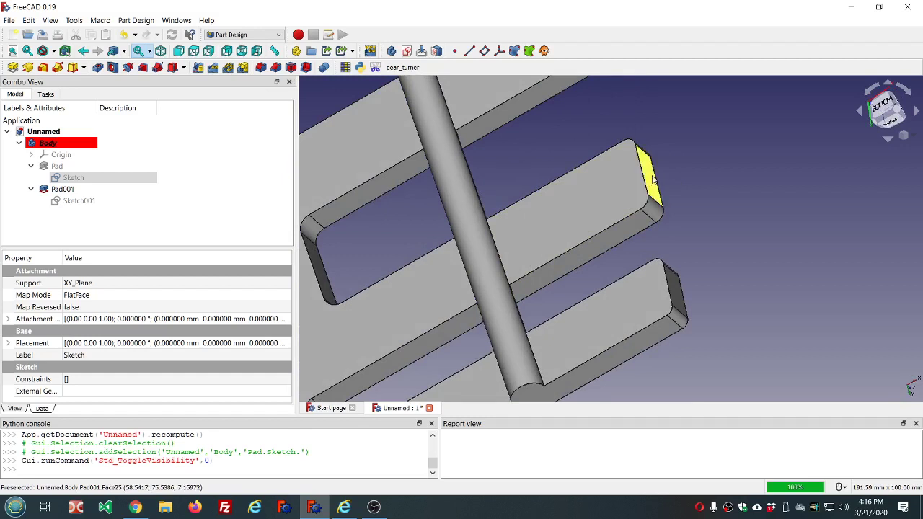
pyautogui.click(652, 179)
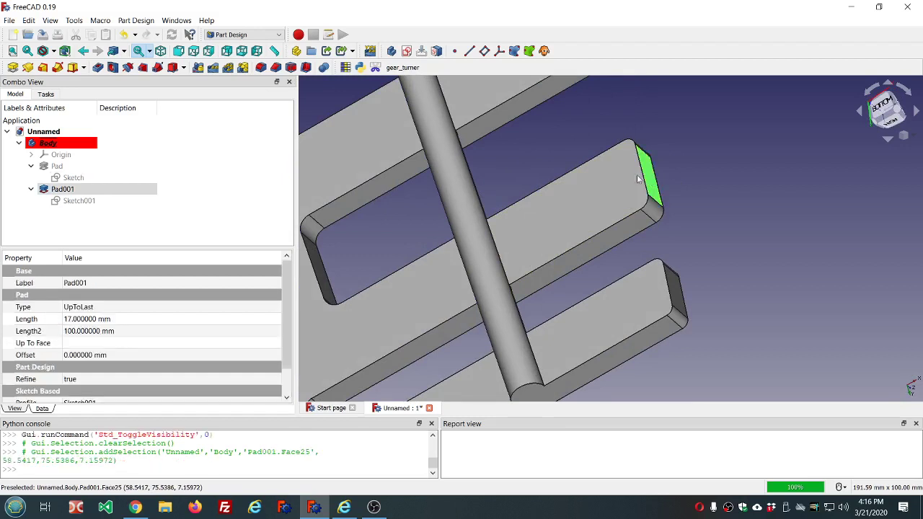
pyautogui.click(12, 71)
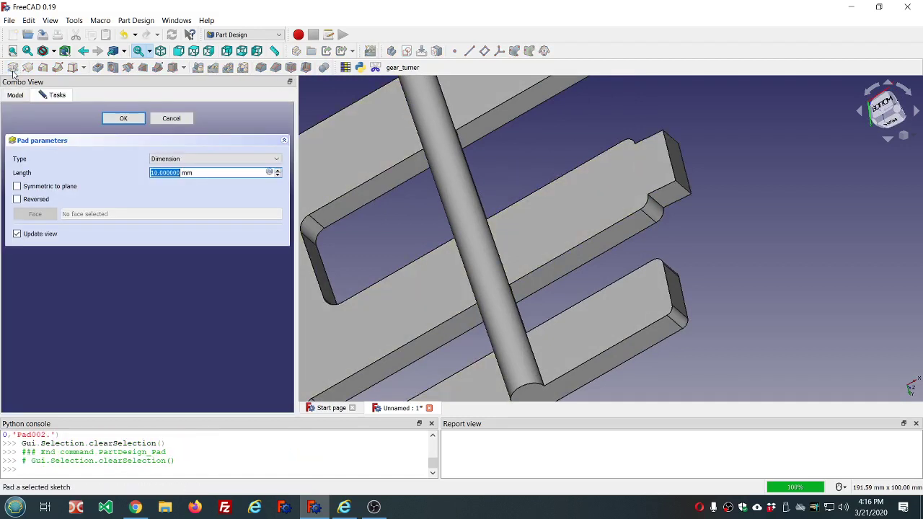
pyautogui.click(131, 120)
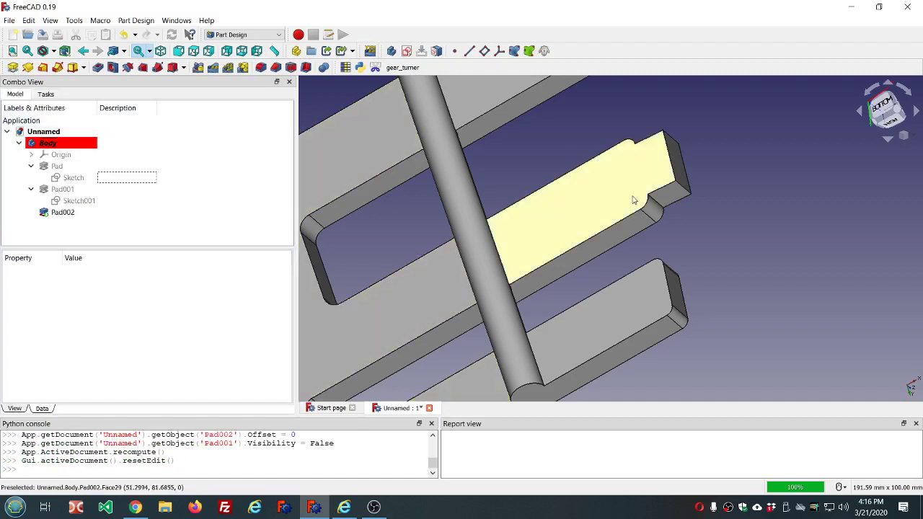
# Step: Pad each of the two rounded corner faces at the middle finger's tip 10 mm
pyautogui.click(651, 210)
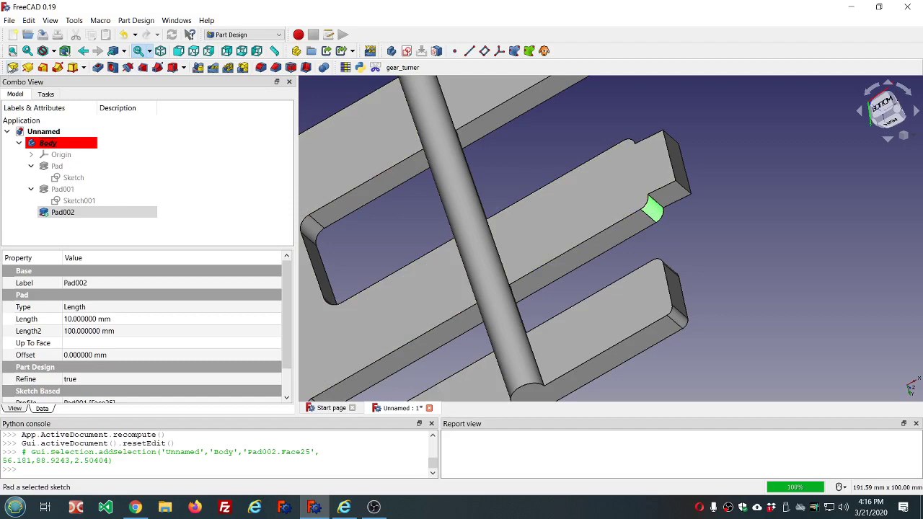
pyautogui.click(11, 67)
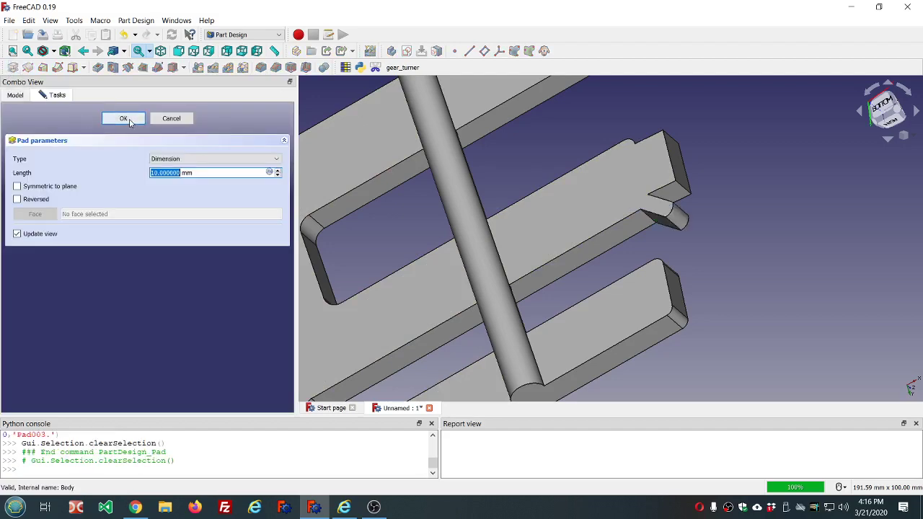
pyautogui.click(130, 122)
pyautogui.moveTo(671, 188); pyautogui.dragTo(695, 155, button='middle')
pyautogui.click(687, 110)
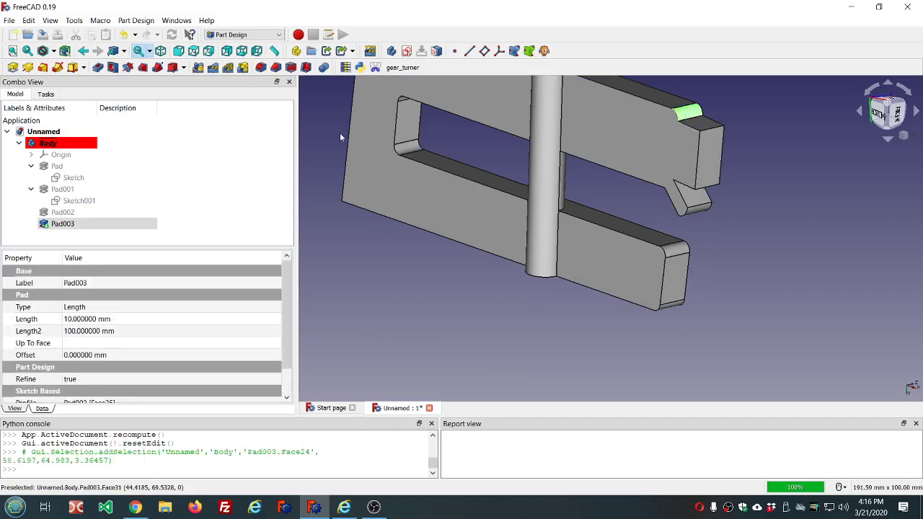
pyautogui.click(12, 67)
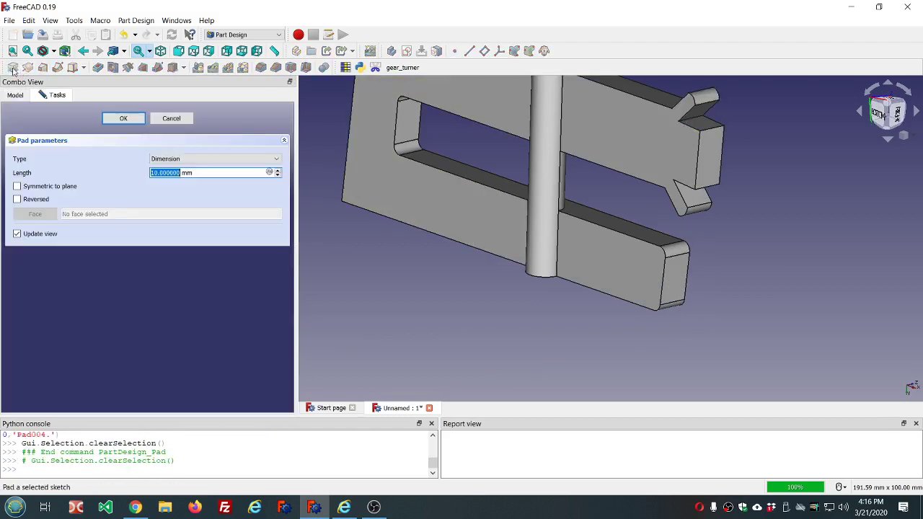
pyautogui.click(122, 119)
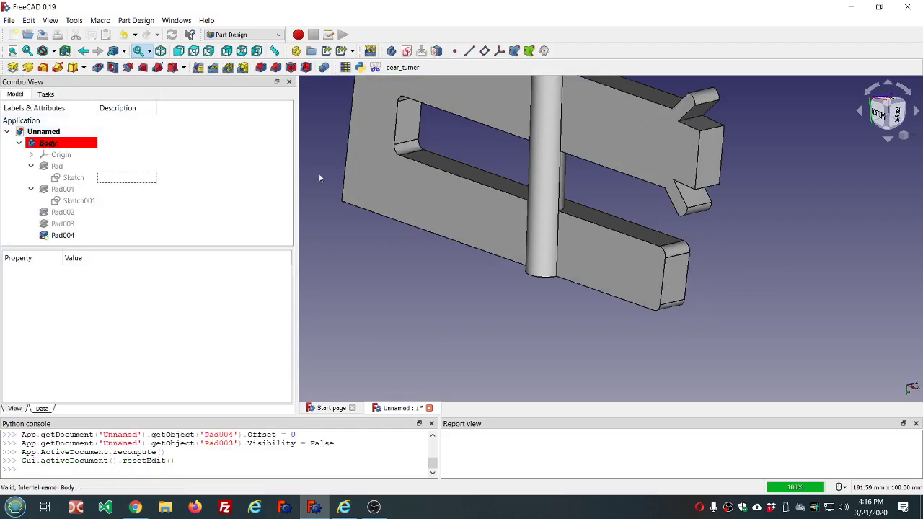
# Step: Examine the last corner pad's Profile reference in its properties and view the padded finger tip from several angles
pyautogui.scroll(-3, 591, 203)
pyautogui.scroll(2, 624, 178)
pyautogui.moveTo(625, 178); pyautogui.dragTo(702, 193, button='middle')
pyautogui.scroll(3, 702, 196)
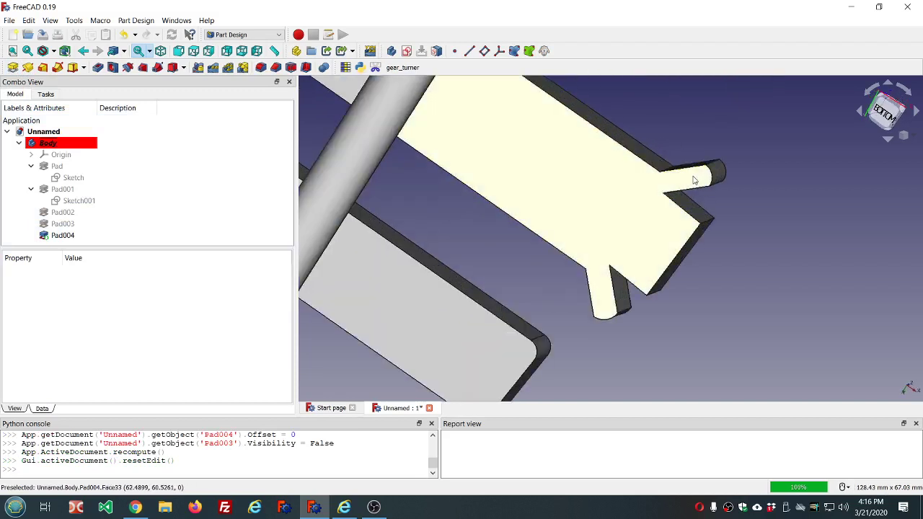
pyautogui.click(90, 236)
pyautogui.scroll(-2, 175, 318)
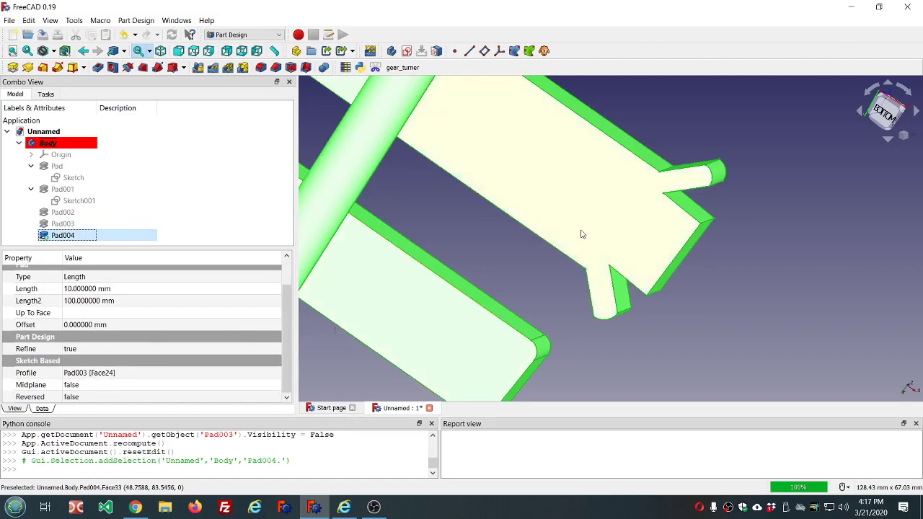
pyautogui.scroll(-5, 587, 229)
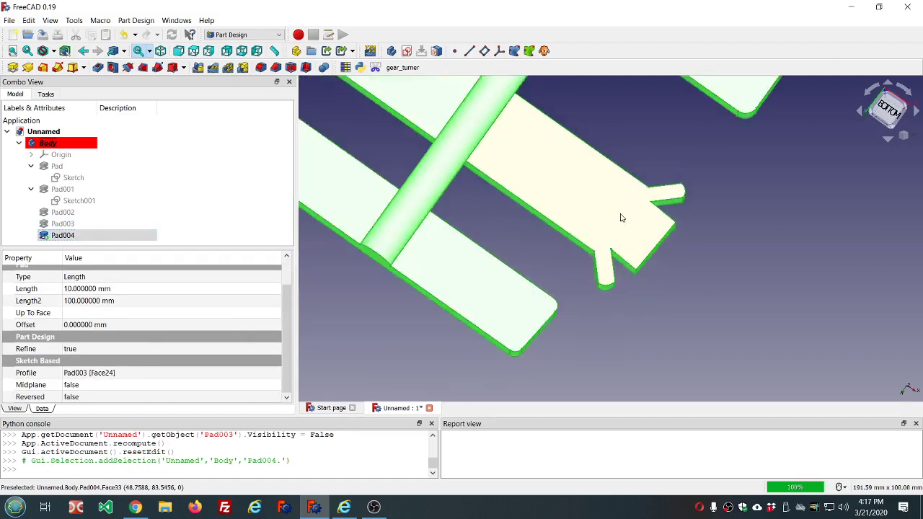
pyautogui.scroll(-4, 628, 226)
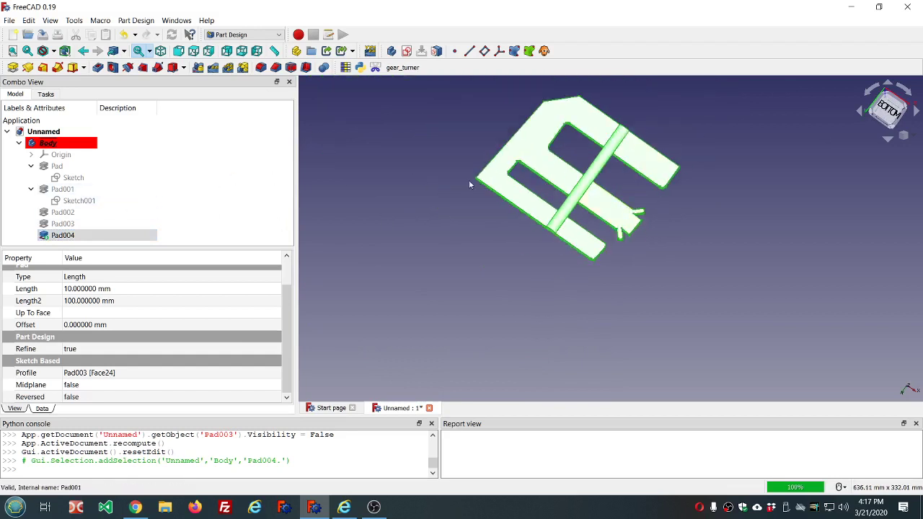
pyautogui.scroll(5, 638, 230)
pyautogui.moveTo(639, 229); pyautogui.dragTo(610, 207, button='middle')
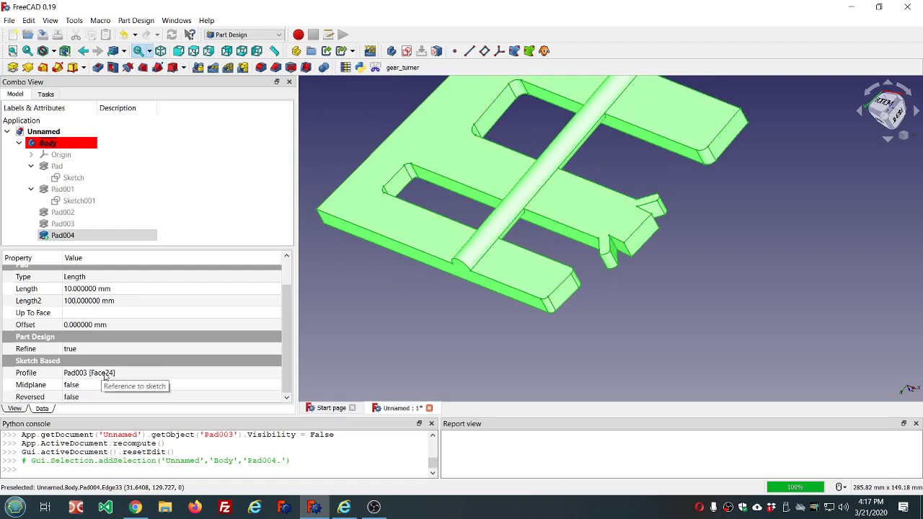
# Step: Inspect the narrow slot's end face, the circular pad with its sketch, and the comb's base sketch by selecting each
pyautogui.click(382, 246)
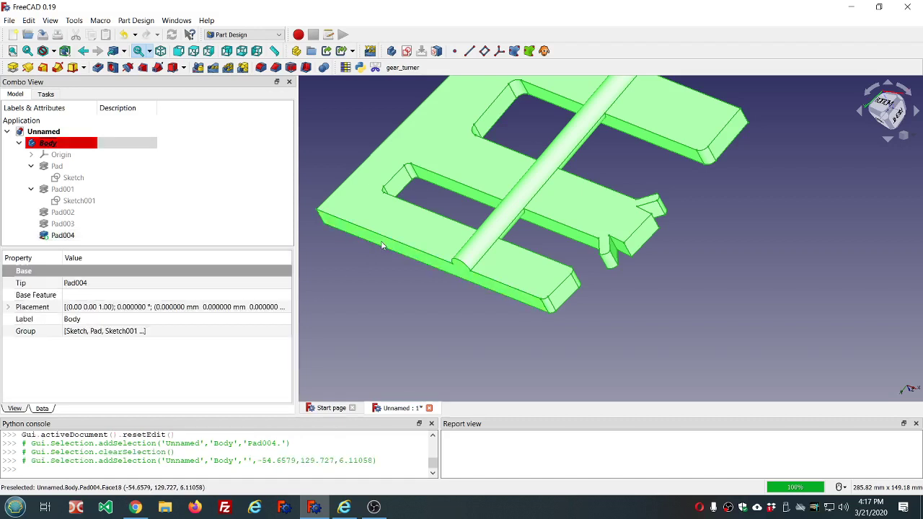
pyautogui.click(395, 185)
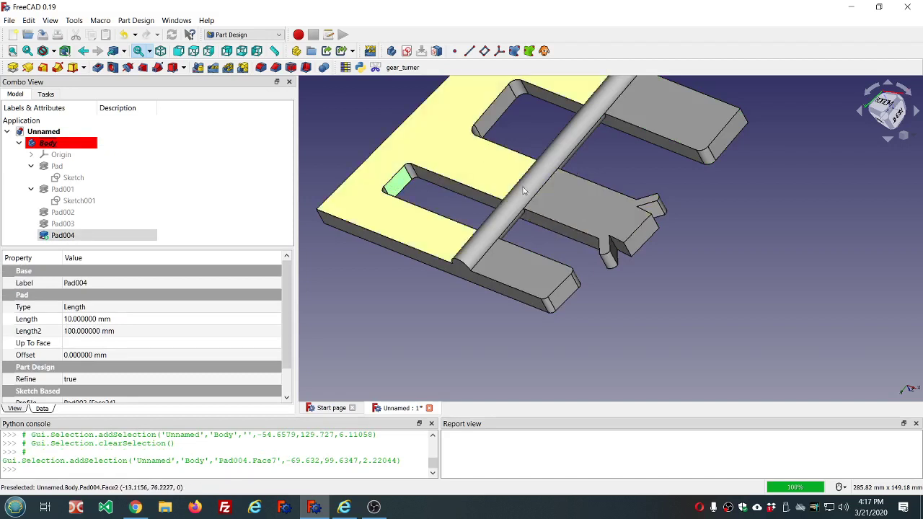
pyautogui.scroll(-3, 523, 190)
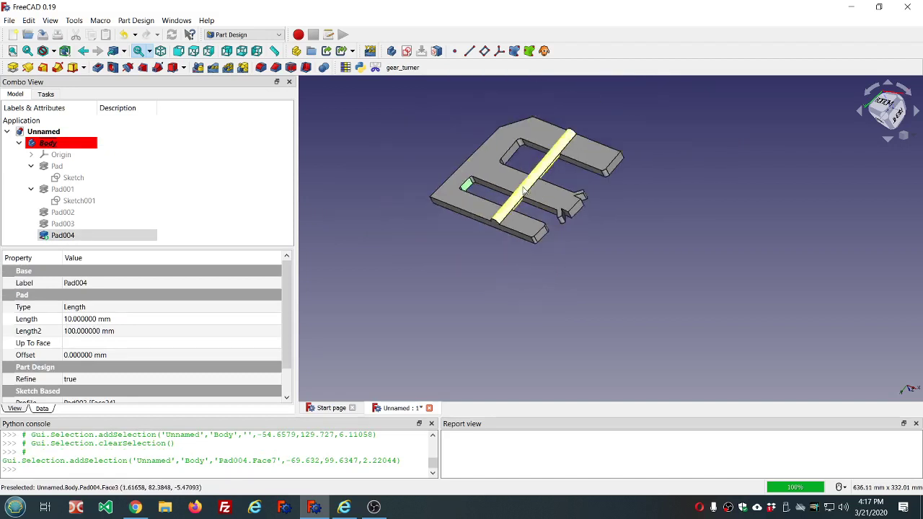
pyautogui.click(75, 201)
pyautogui.click(68, 189)
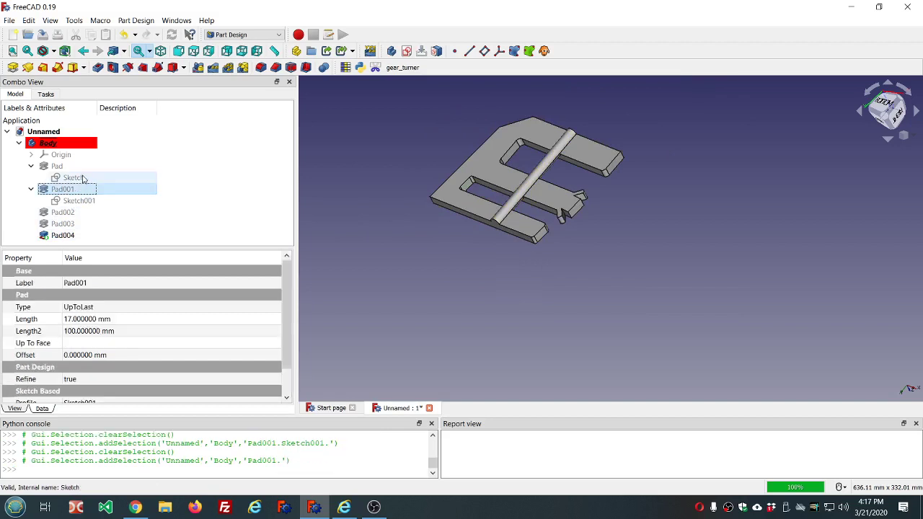
pyautogui.click(83, 178)
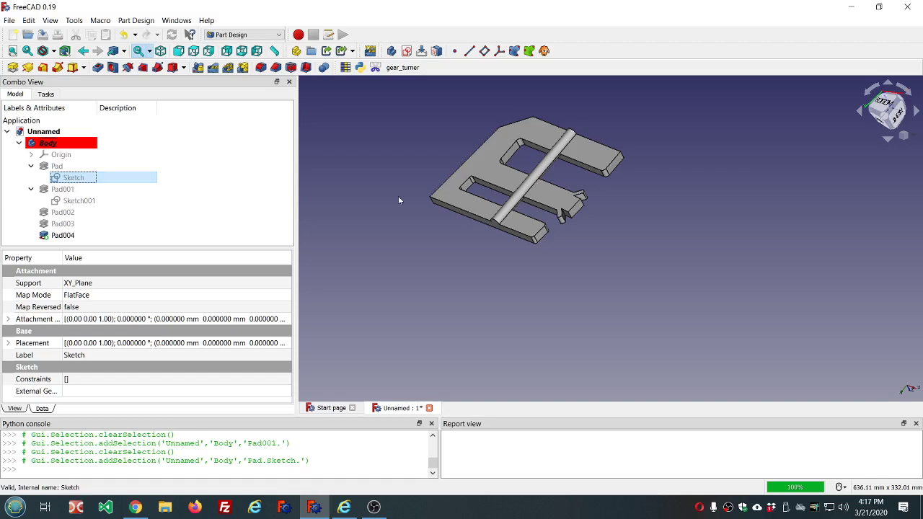
# Step: Examine the face-based pads at the middle finger's tip and the circular pad across the whole comb
pyautogui.scroll(3, 598, 204)
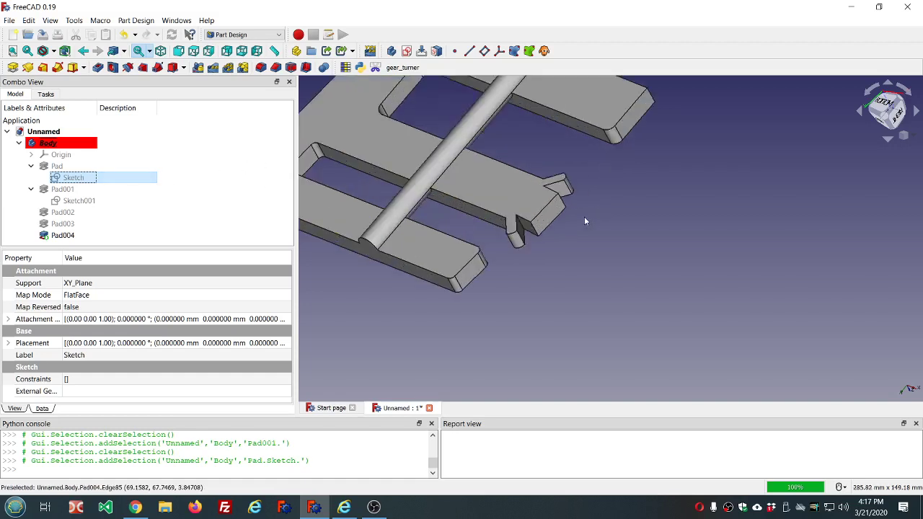
pyautogui.moveTo(581, 231); pyautogui.dragTo(617, 268, button='middle')
pyautogui.scroll(-3, 612, 248)
pyautogui.scroll(6, 604, 230)
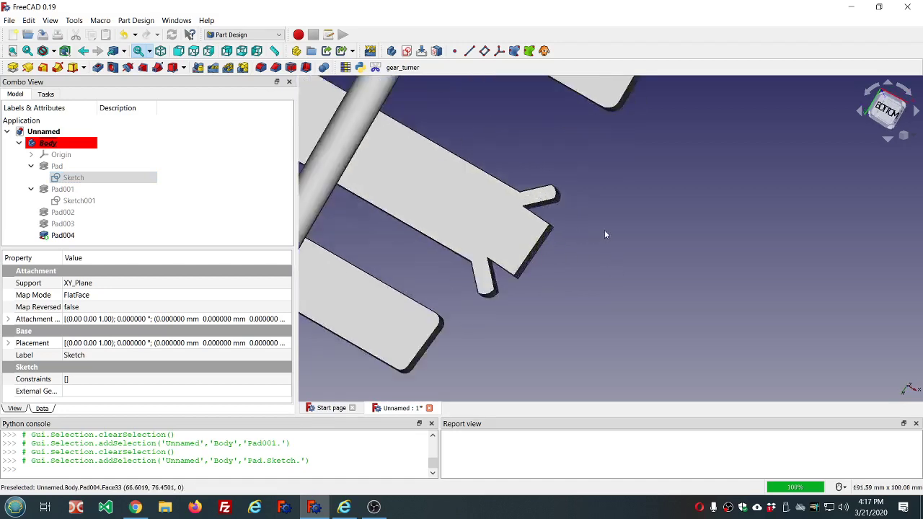
pyautogui.moveTo(623, 222); pyautogui.dragTo(550, 178, button='middle')
pyautogui.scroll(-6, 548, 179)
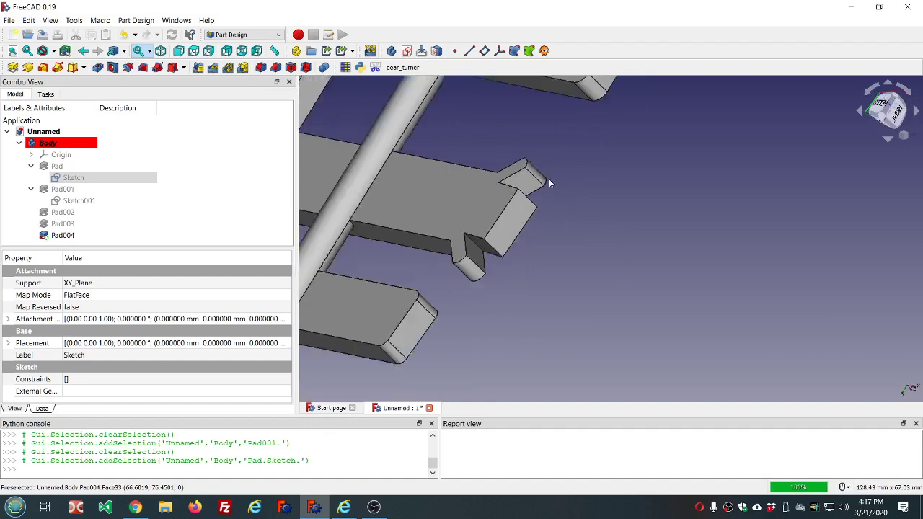
pyautogui.scroll(2, 536, 187)
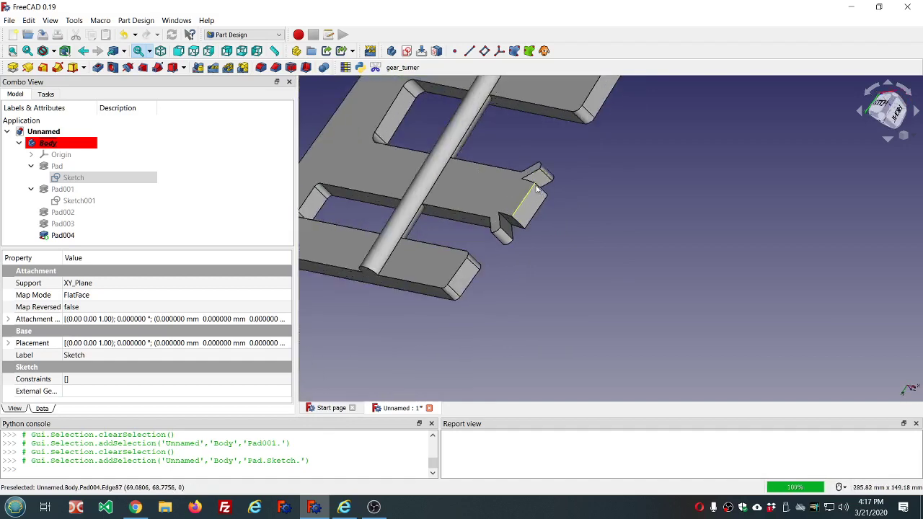
pyautogui.click(469, 180)
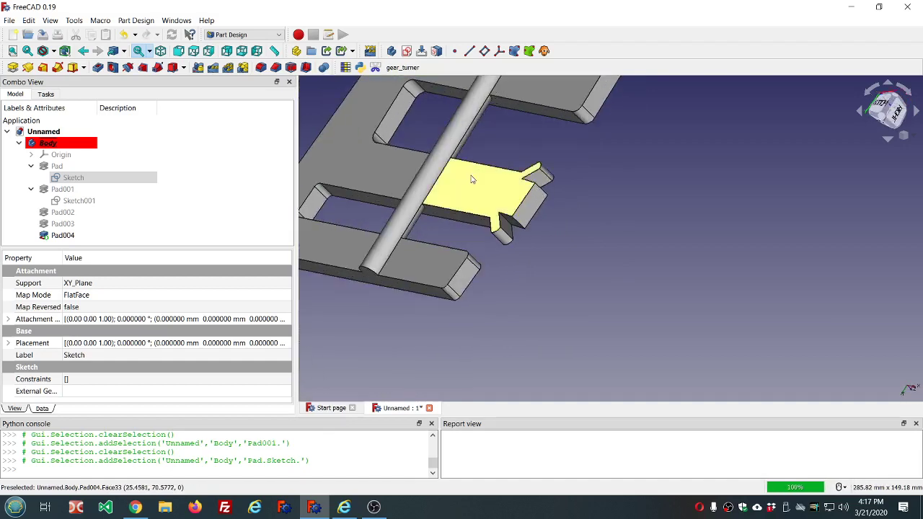
pyautogui.scroll(-3, 469, 179)
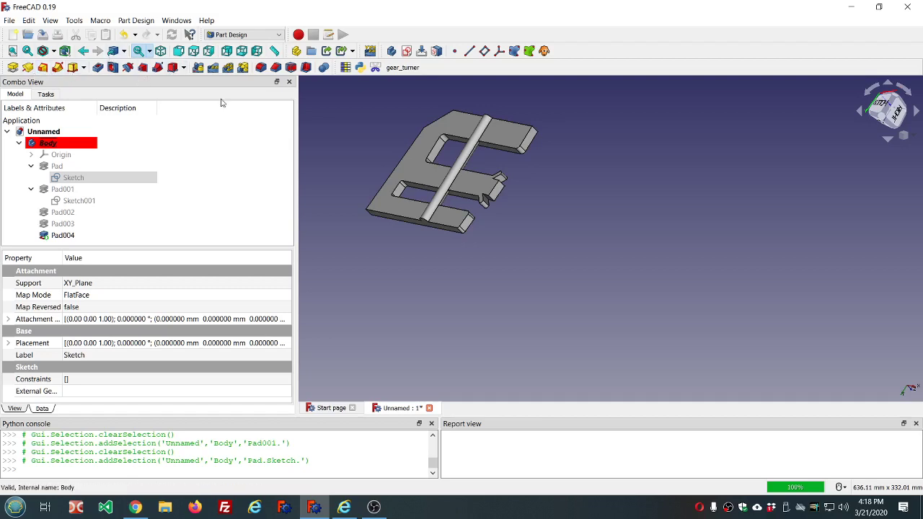
pyautogui.scroll(-2, 406, 150)
pyautogui.scroll(6, 410, 148)
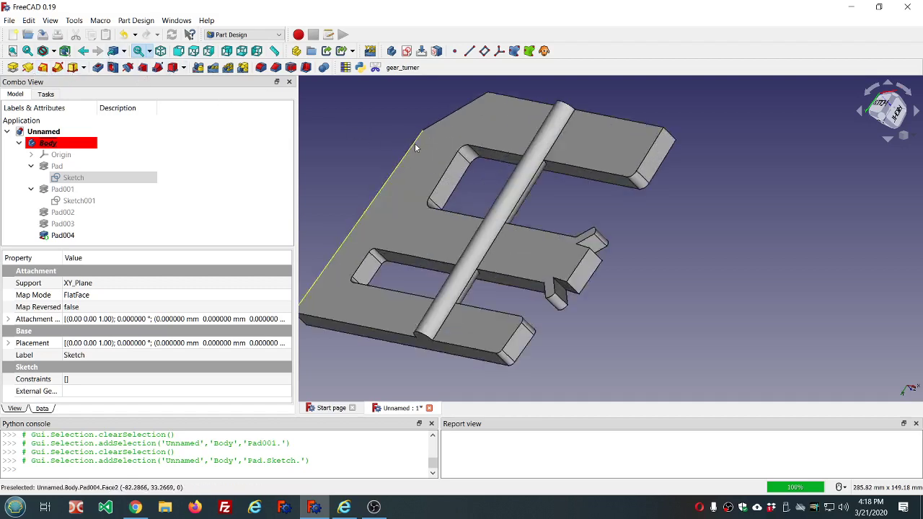
pyautogui.moveTo(422, 149); pyautogui.dragTo(506, 194, button='middle')
pyautogui.scroll(-8, 469, 172)
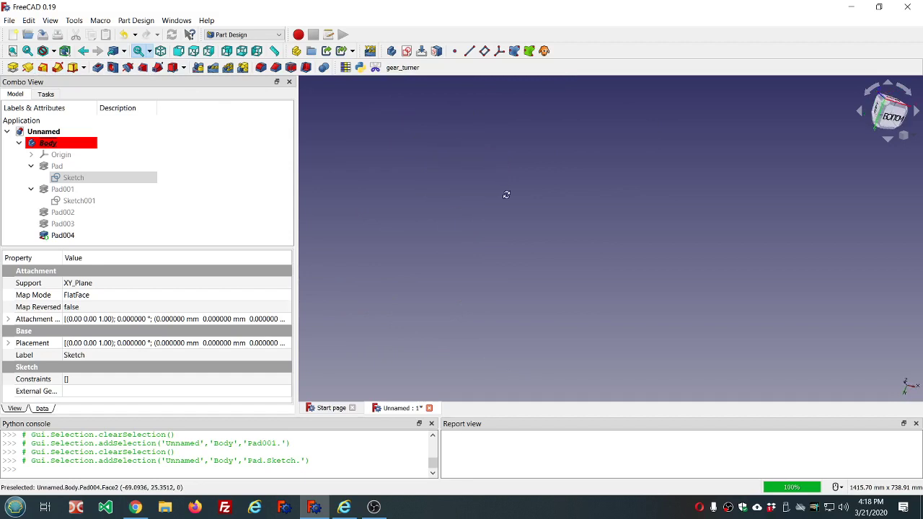
pyautogui.click(12, 50)
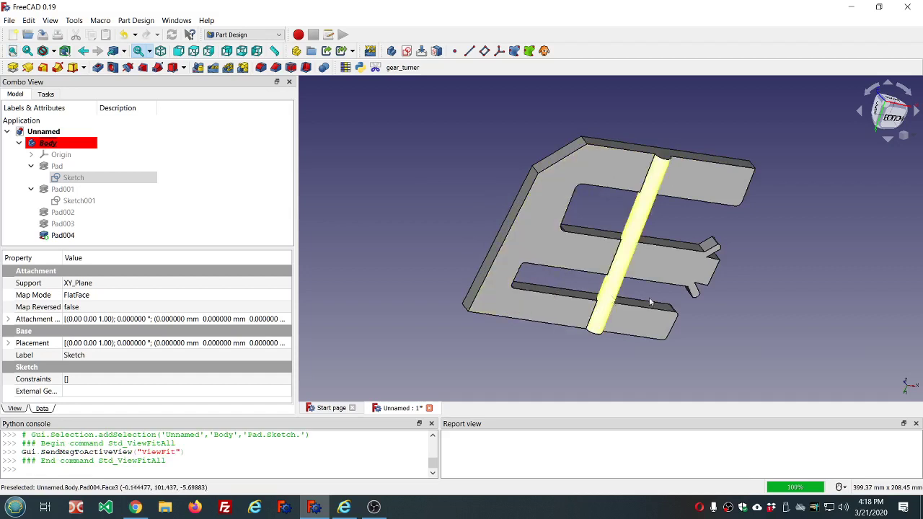
pyautogui.moveTo(706, 307); pyautogui.dragTo(681, 277, button='middle')
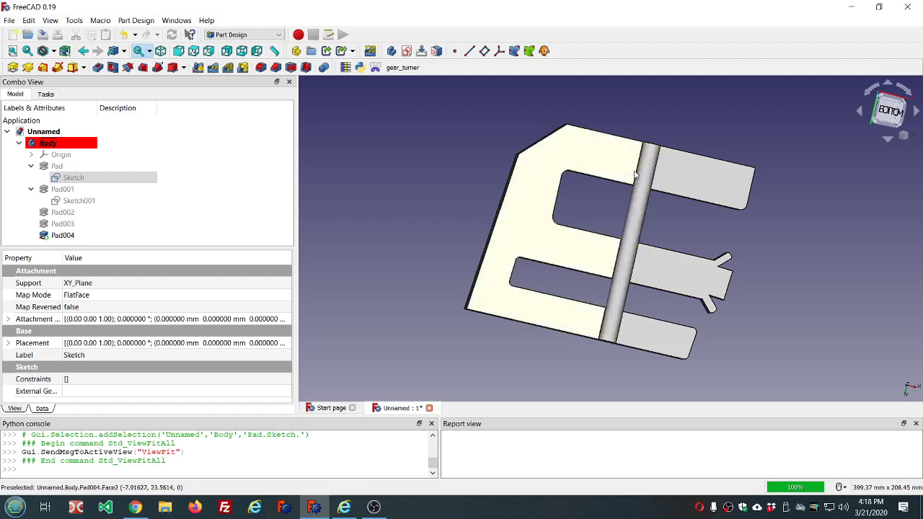
# Step: Pad the comb's large flat face, on the side opposite the circular pad, directly by 10 mm without a sketch
pyautogui.moveTo(665, 131); pyautogui.dragTo(548, 252, button='middle')
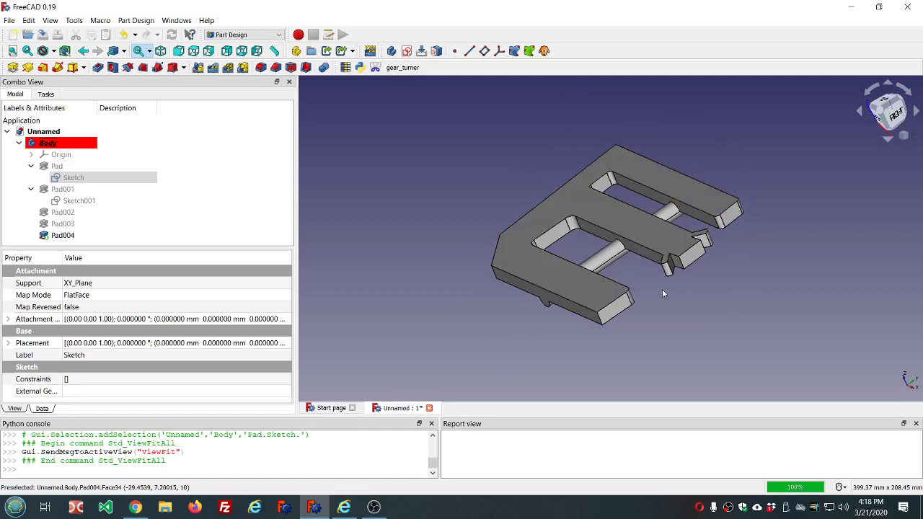
pyautogui.scroll(4, 659, 285)
pyautogui.scroll(-3, 651, 254)
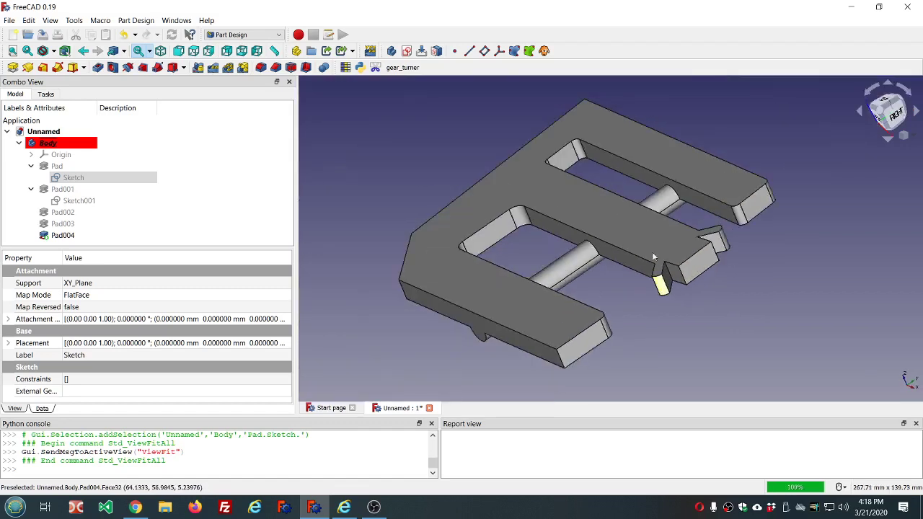
pyautogui.click(627, 234)
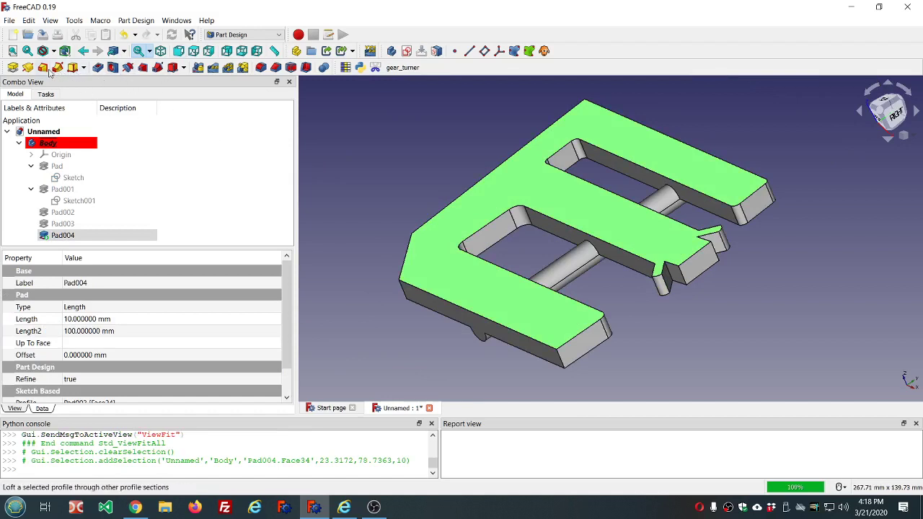
pyautogui.click(13, 68)
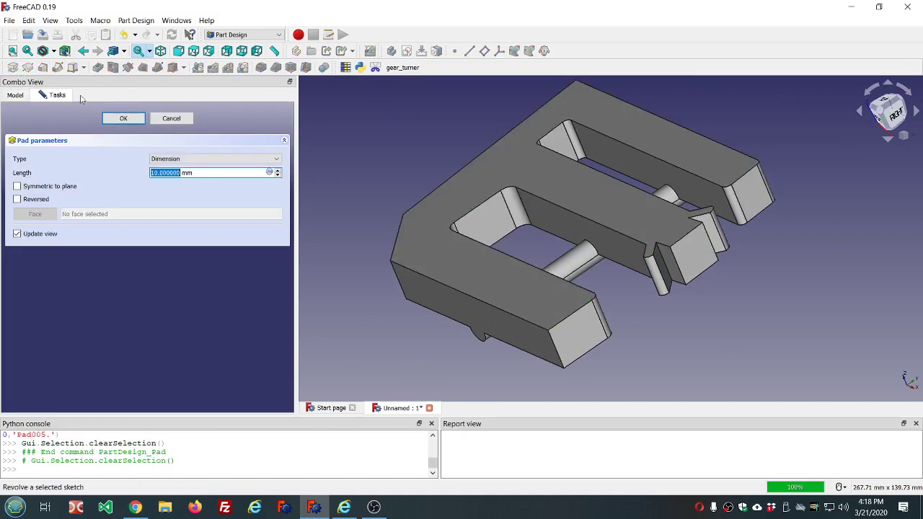
pyautogui.click(124, 119)
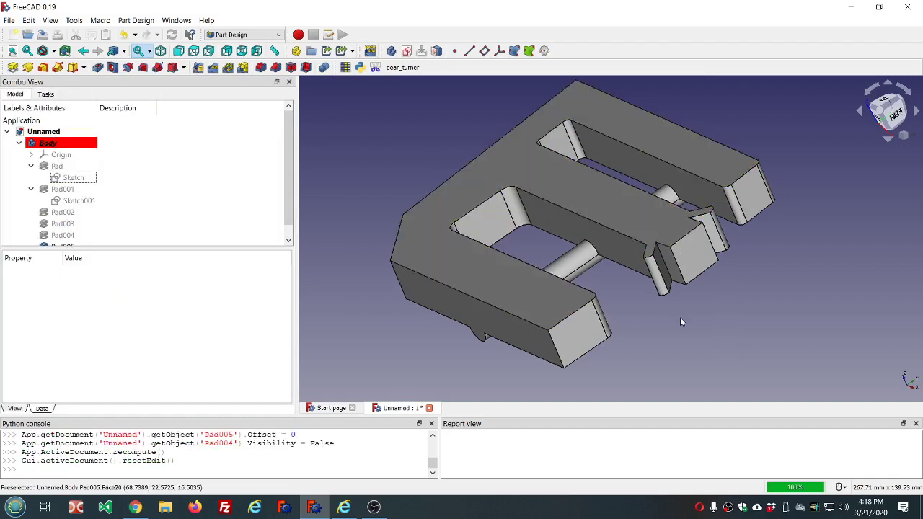
# Step: Examine the thickened comb, selecting the flat side face of a corner pad at the middle finger's tip
pyautogui.moveTo(682, 321); pyautogui.dragTo(613, 267, button='middle')
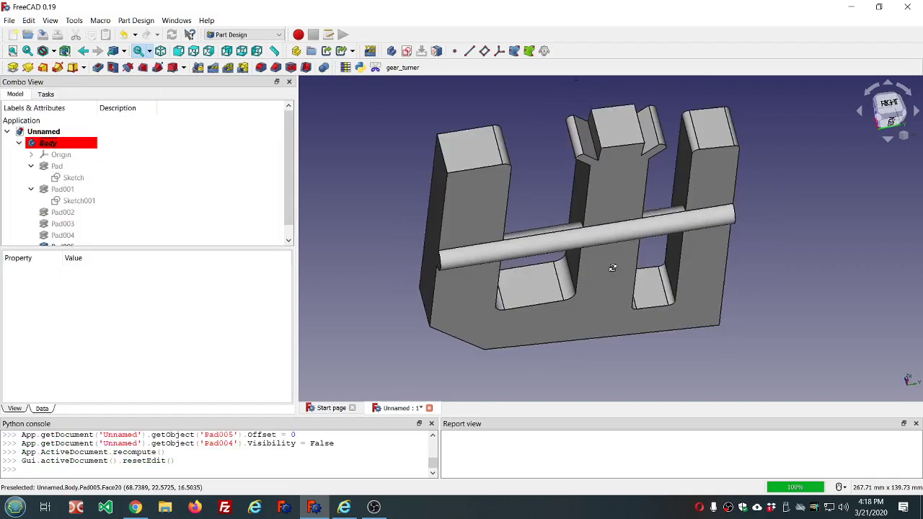
pyautogui.scroll(4, 583, 151)
pyautogui.click(591, 163)
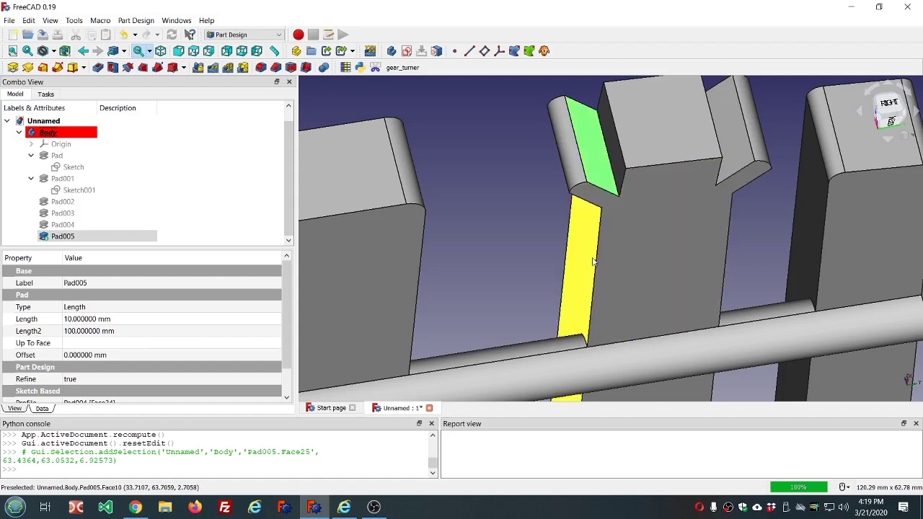
pyautogui.scroll(-5, 546, 219)
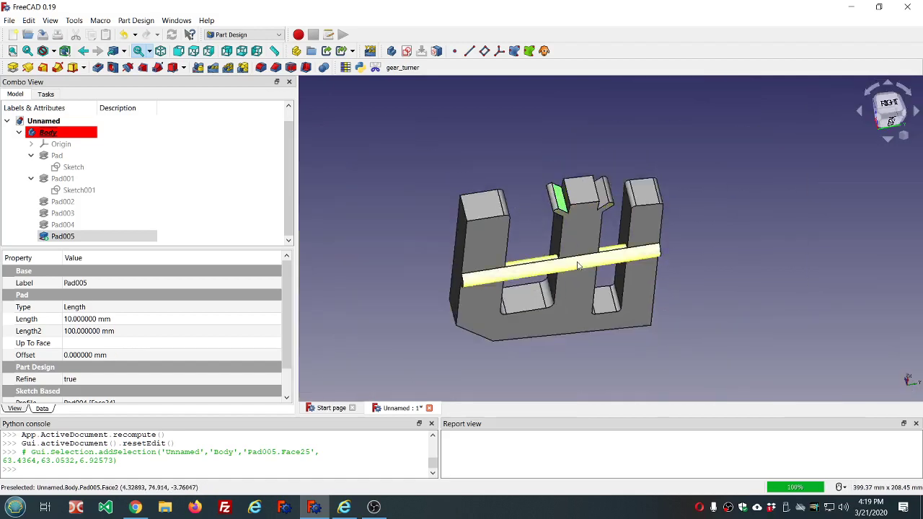
pyautogui.moveTo(734, 275); pyautogui.dragTo(590, 175, button='middle')
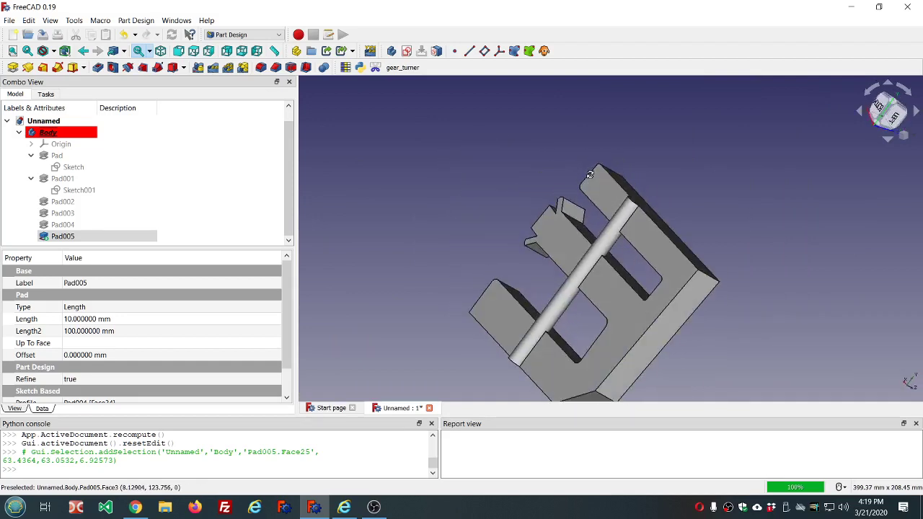
pyautogui.scroll(-4, 413, 144)
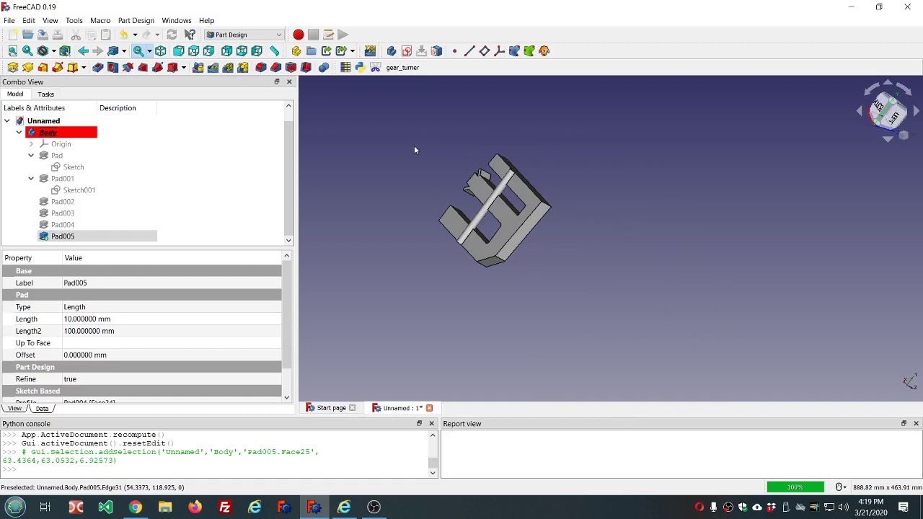